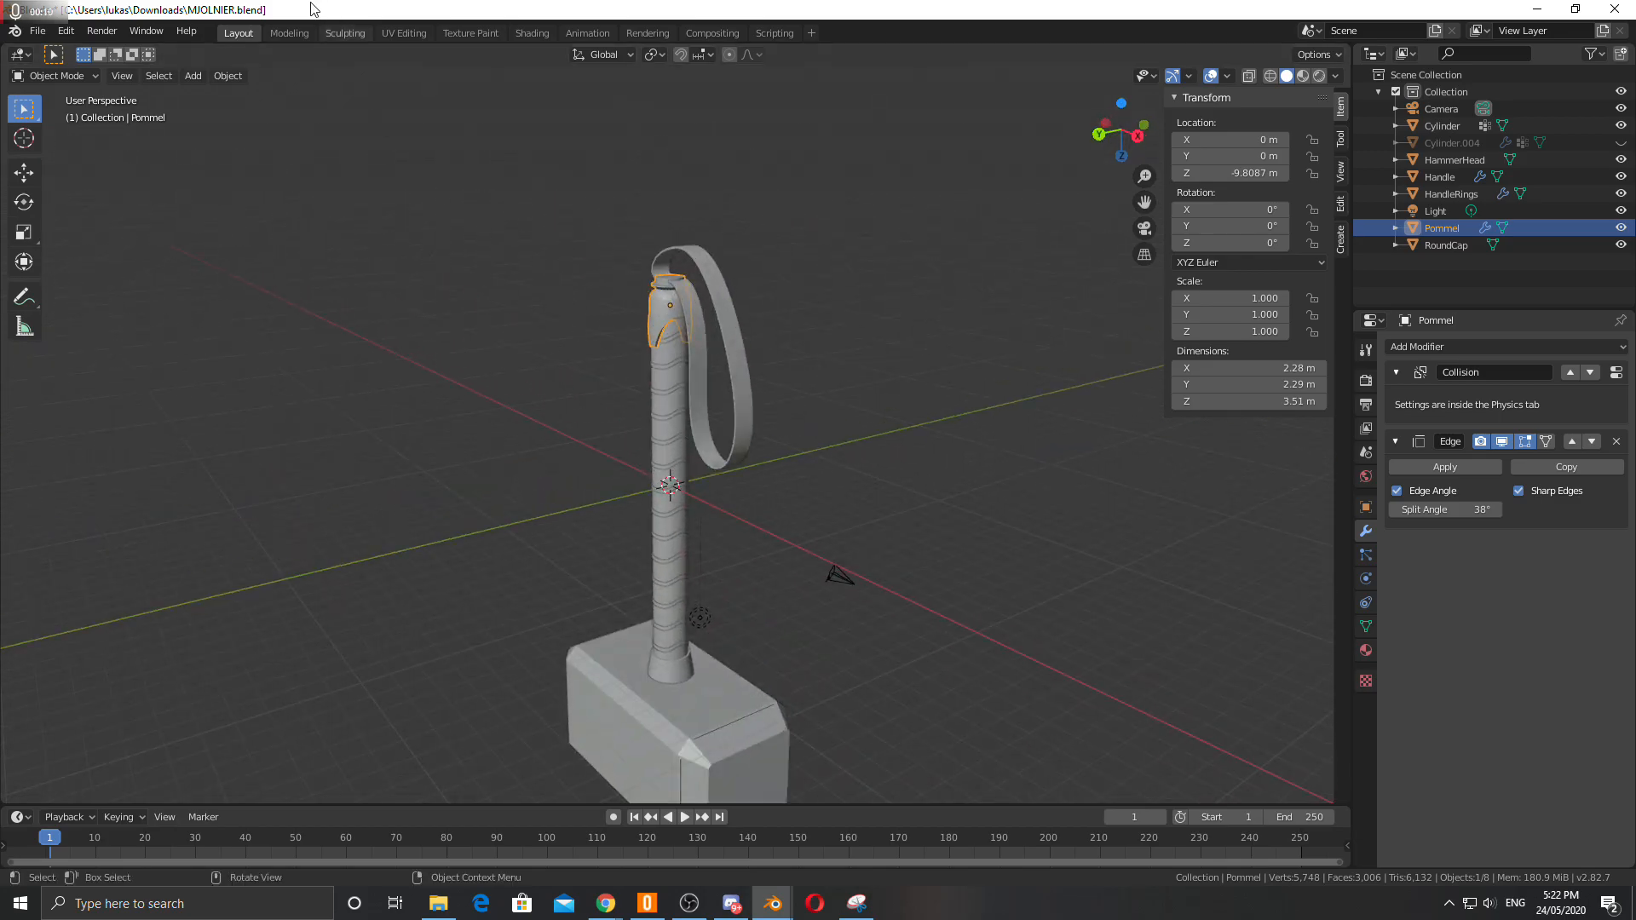
Open the Shading workspace and create a new material for the pommel.
{"action": "left_click", "coordinate": [539, 32]}
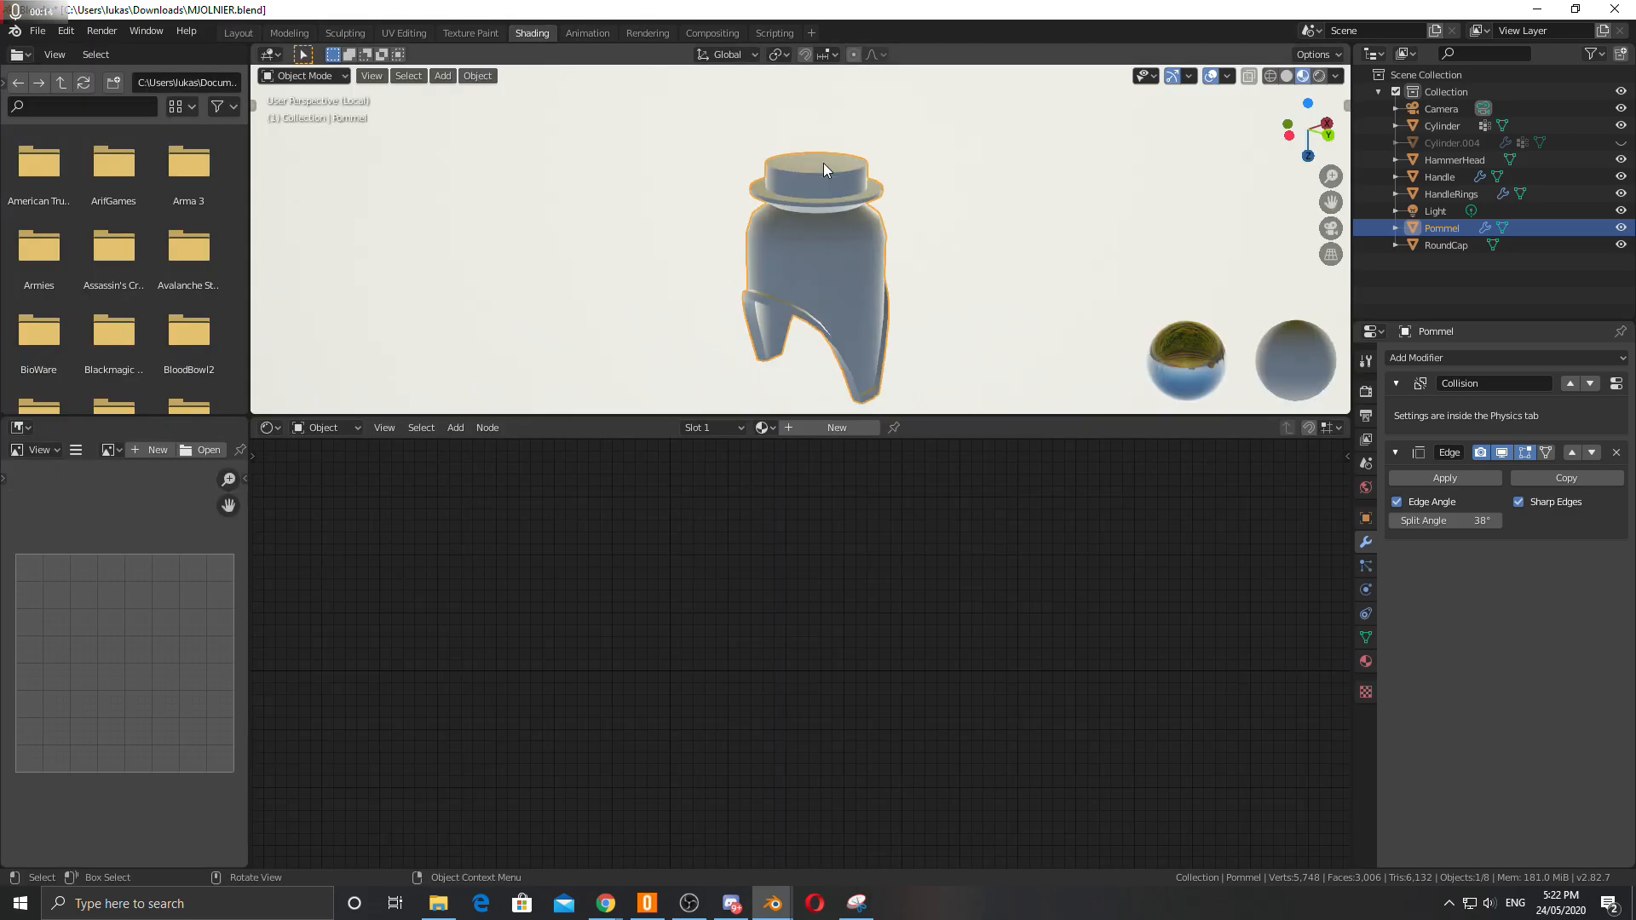
{"action": "key", "text": "KP_Divide"}
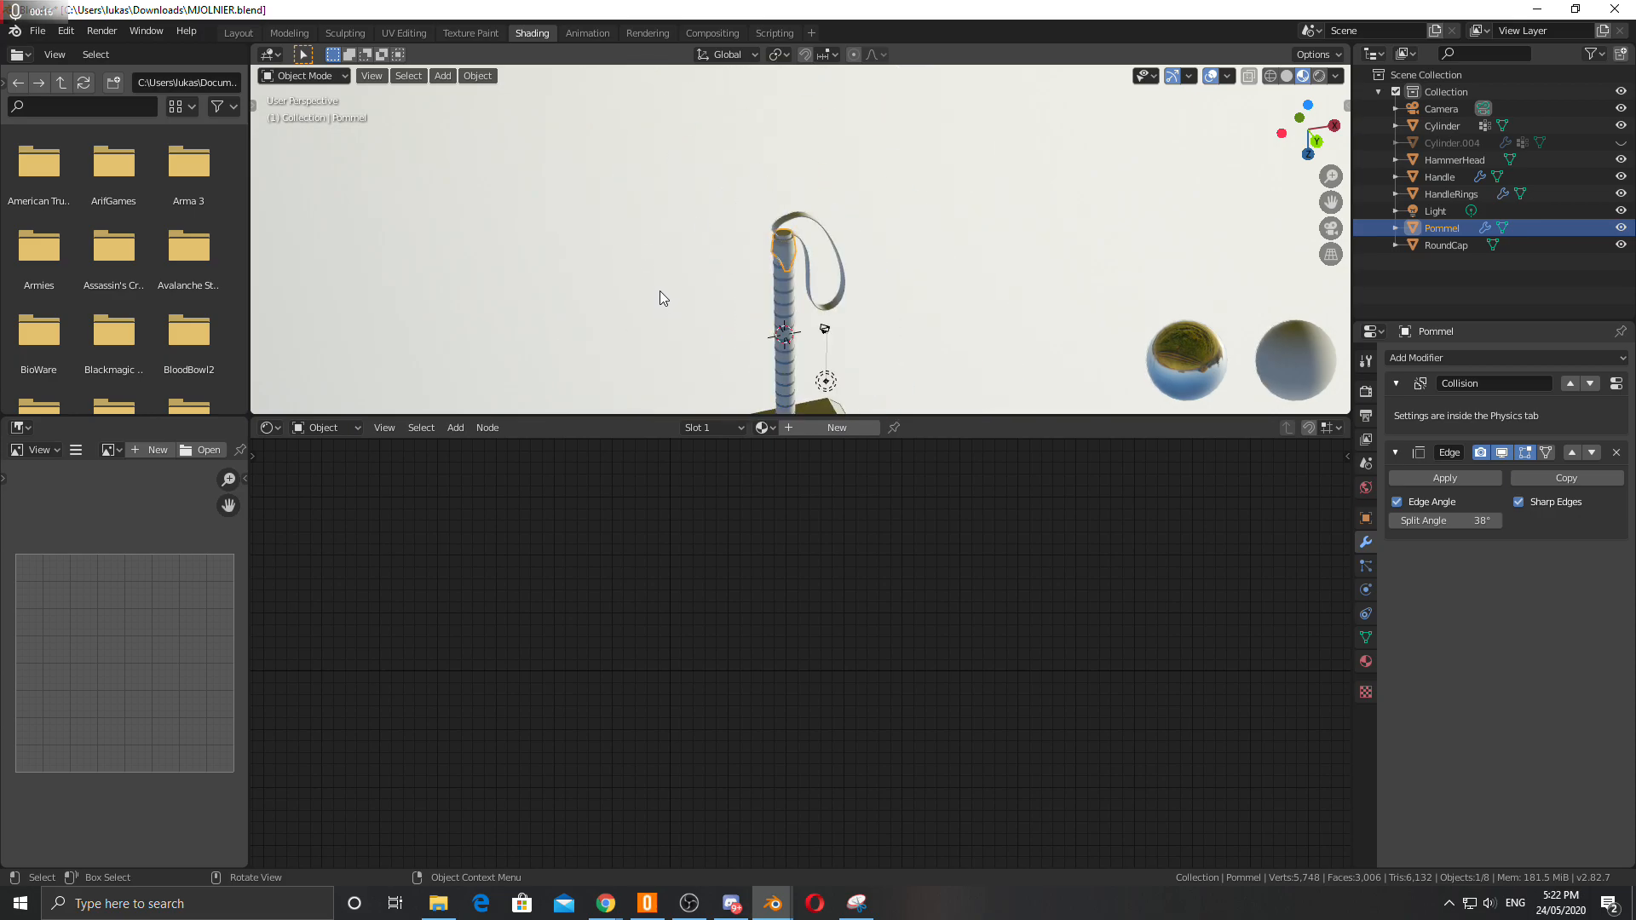
{"action": "middle_click_drag", "start_coordinate": [703, 163], "coordinate": [708, 358]}
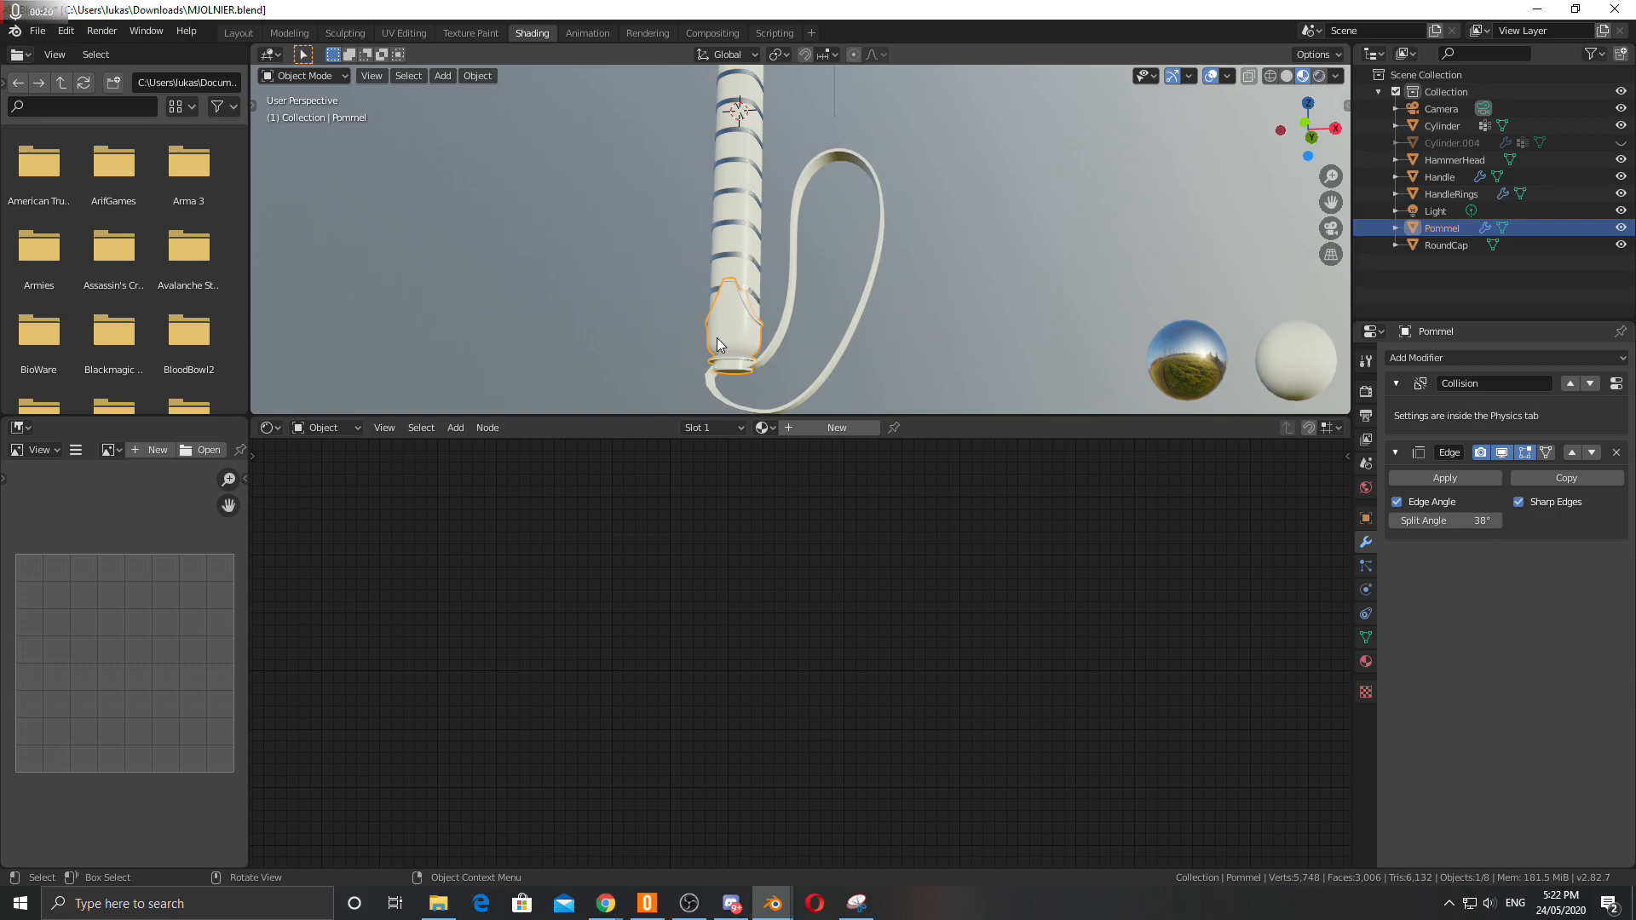
{"action": "key", "text": "KP_Divide"}
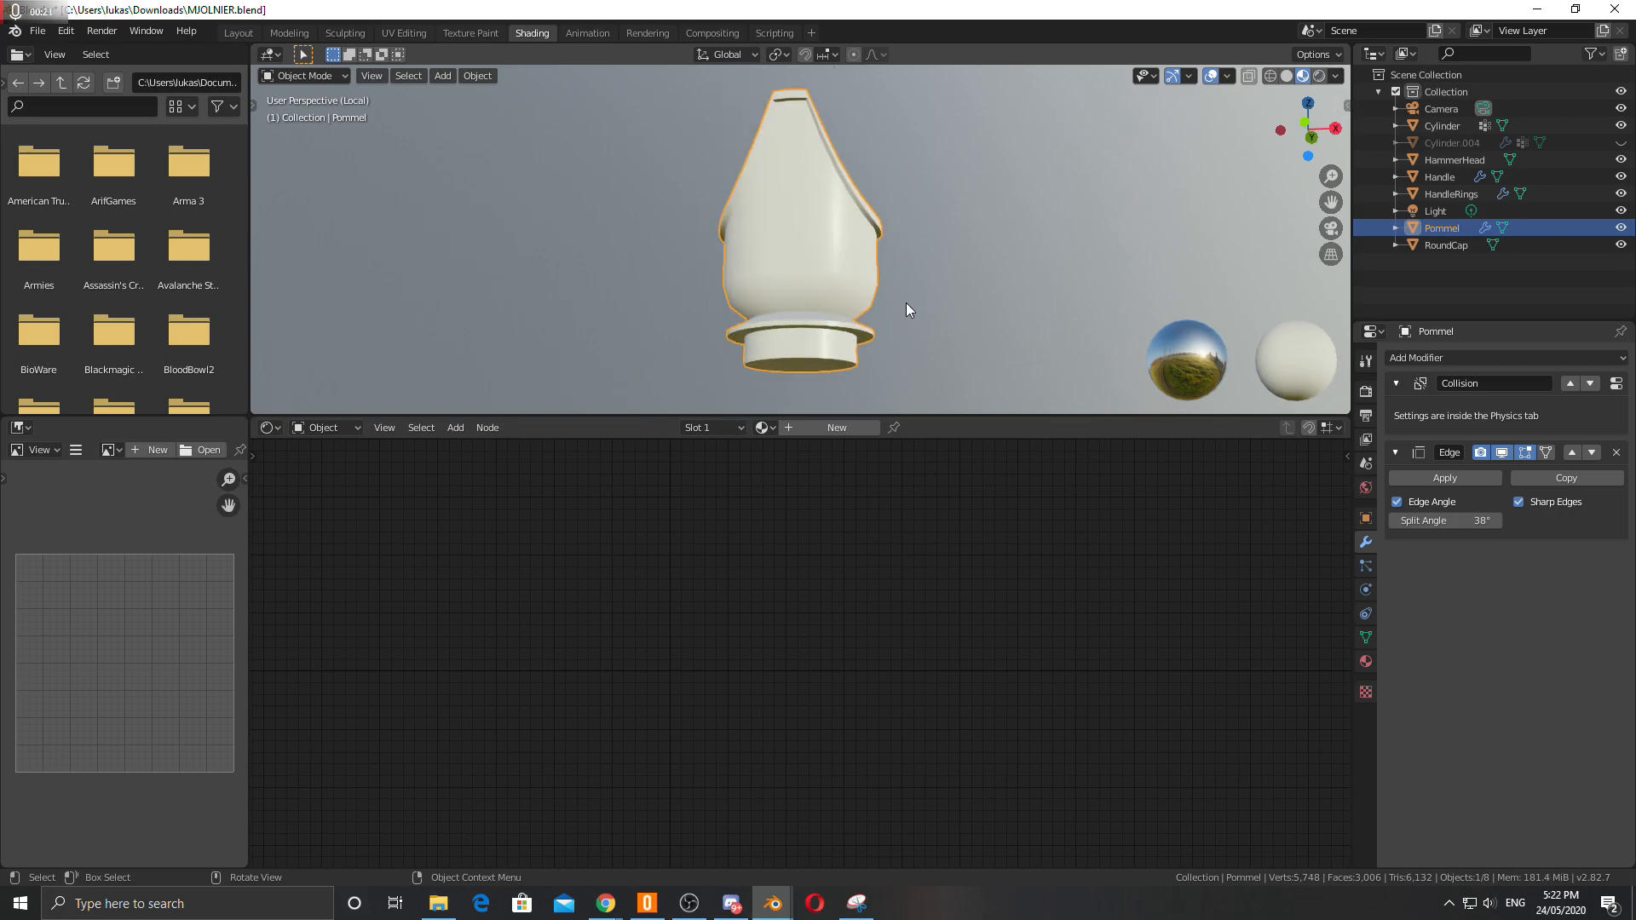
{"action": "left_click", "coordinate": [823, 437]}
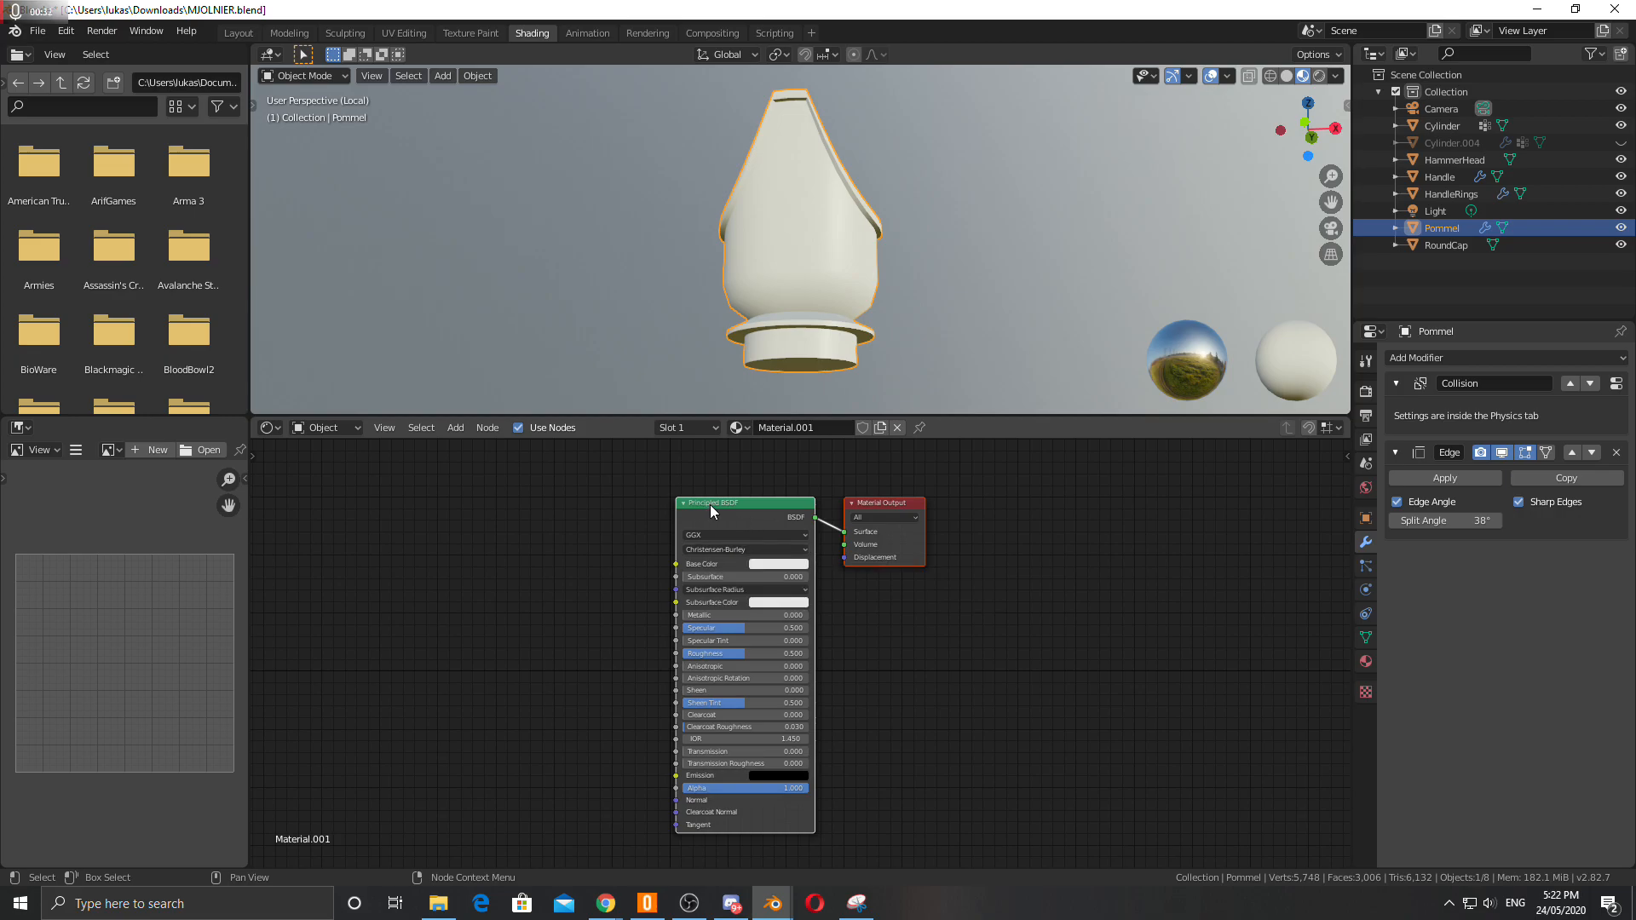
{"action": "left_click_drag", "start_coordinate": [888, 500], "coordinate": [948, 485]}
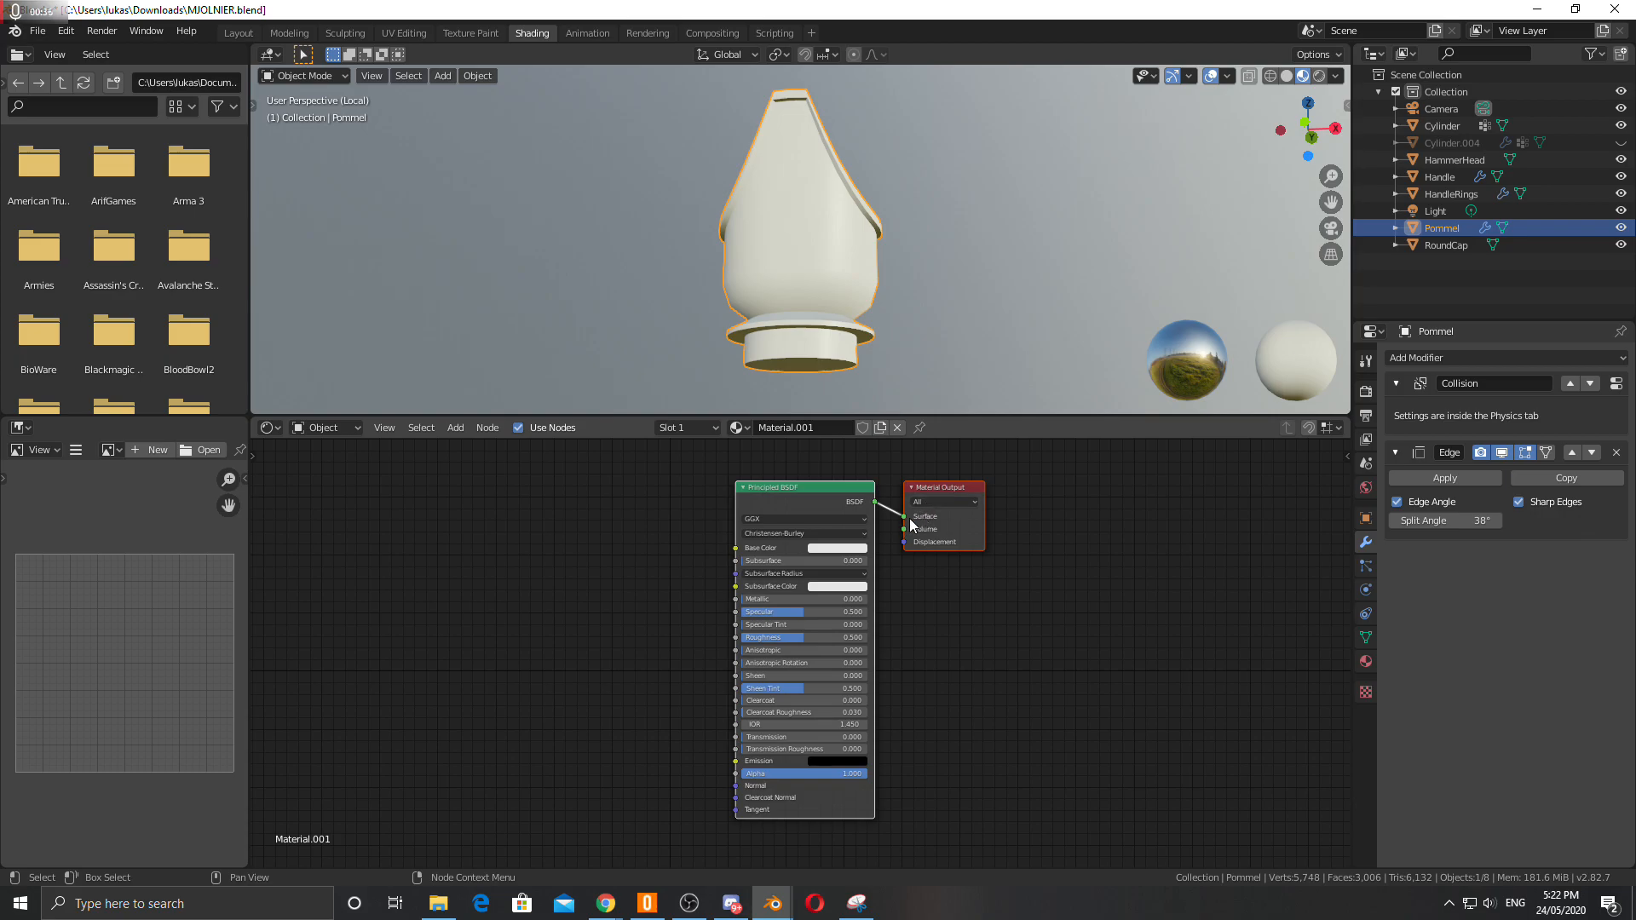
{"action": "left_click_drag", "start_coordinate": [822, 492], "coordinate": [804, 507]}
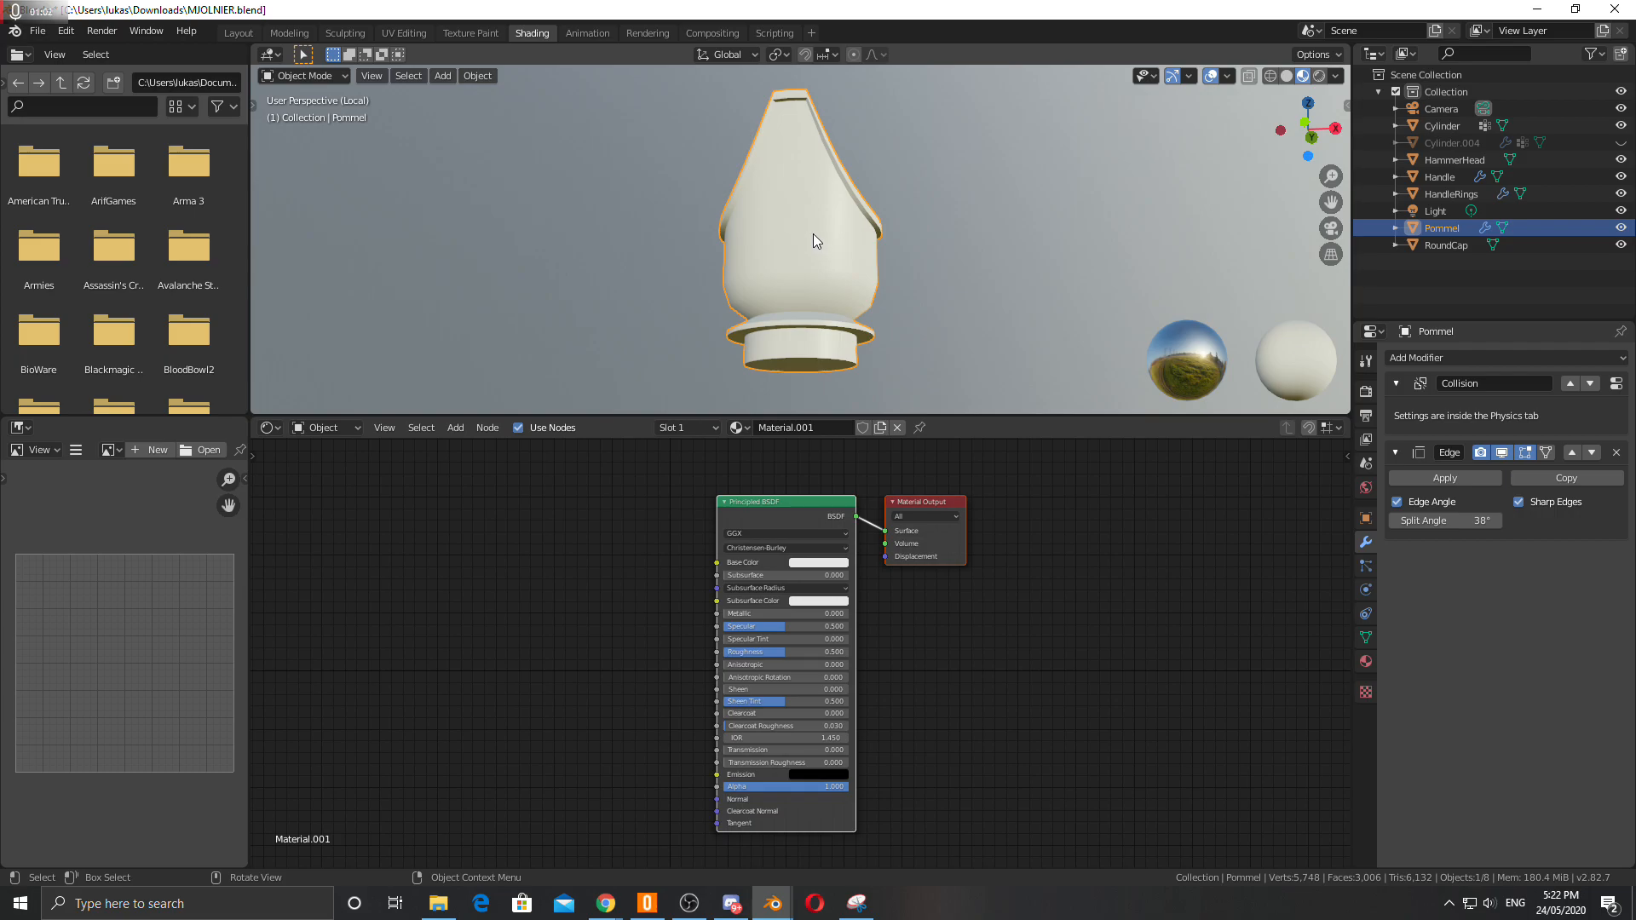
Merge the pommel's vertices by distance in Edit Mode.
{"action": "key", "text": "Tab"}
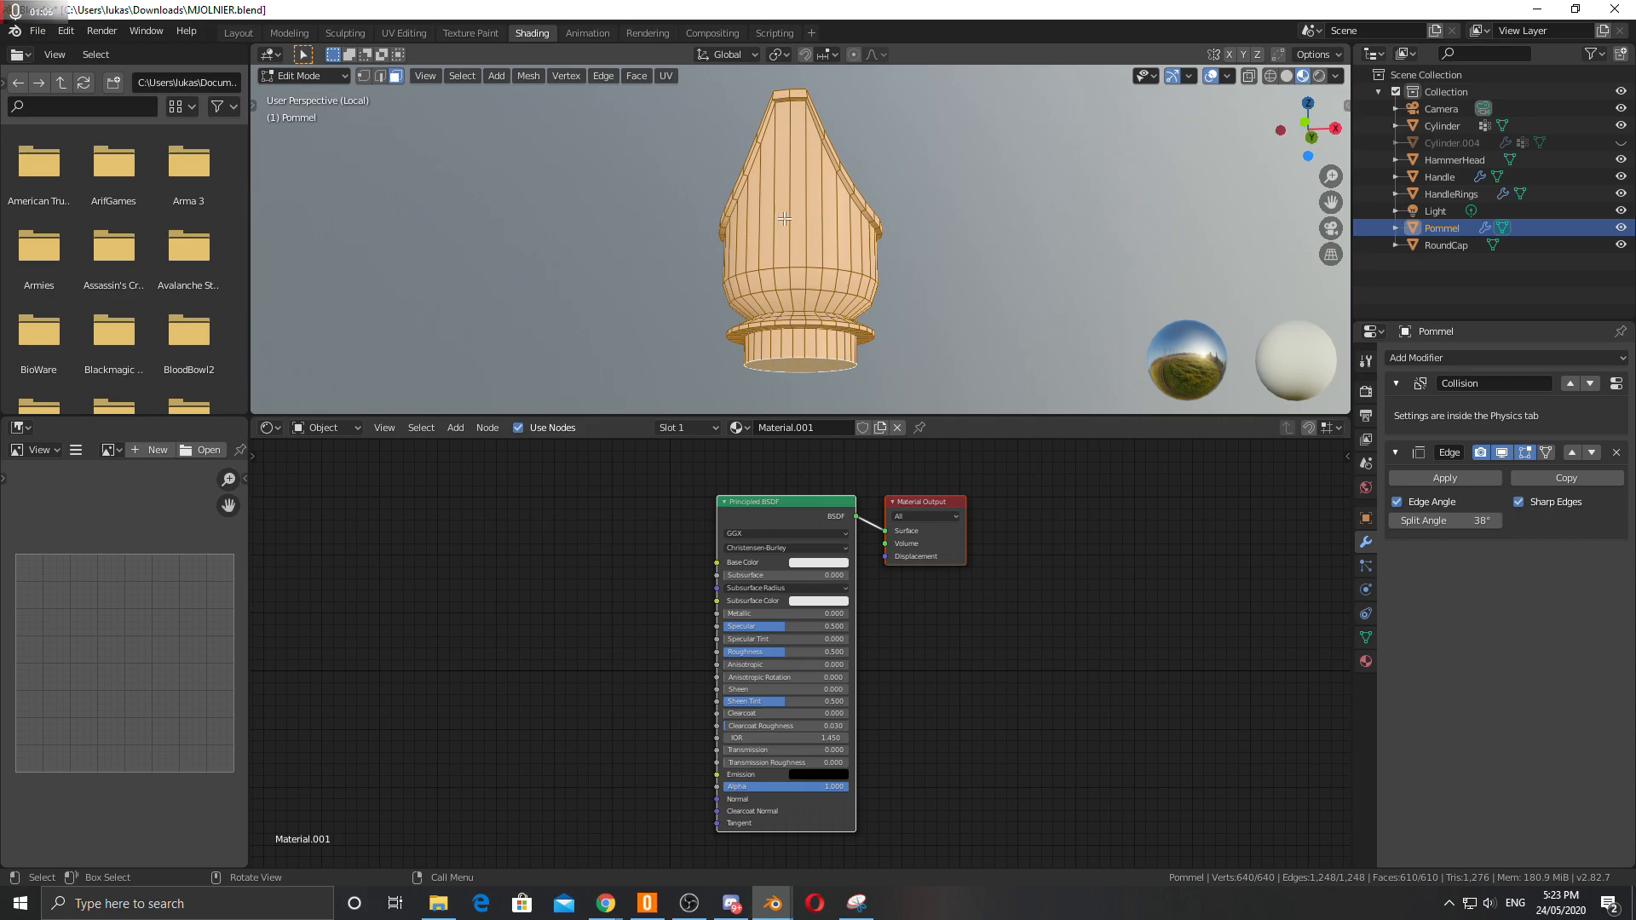
{"action": "key", "text": "F3"}
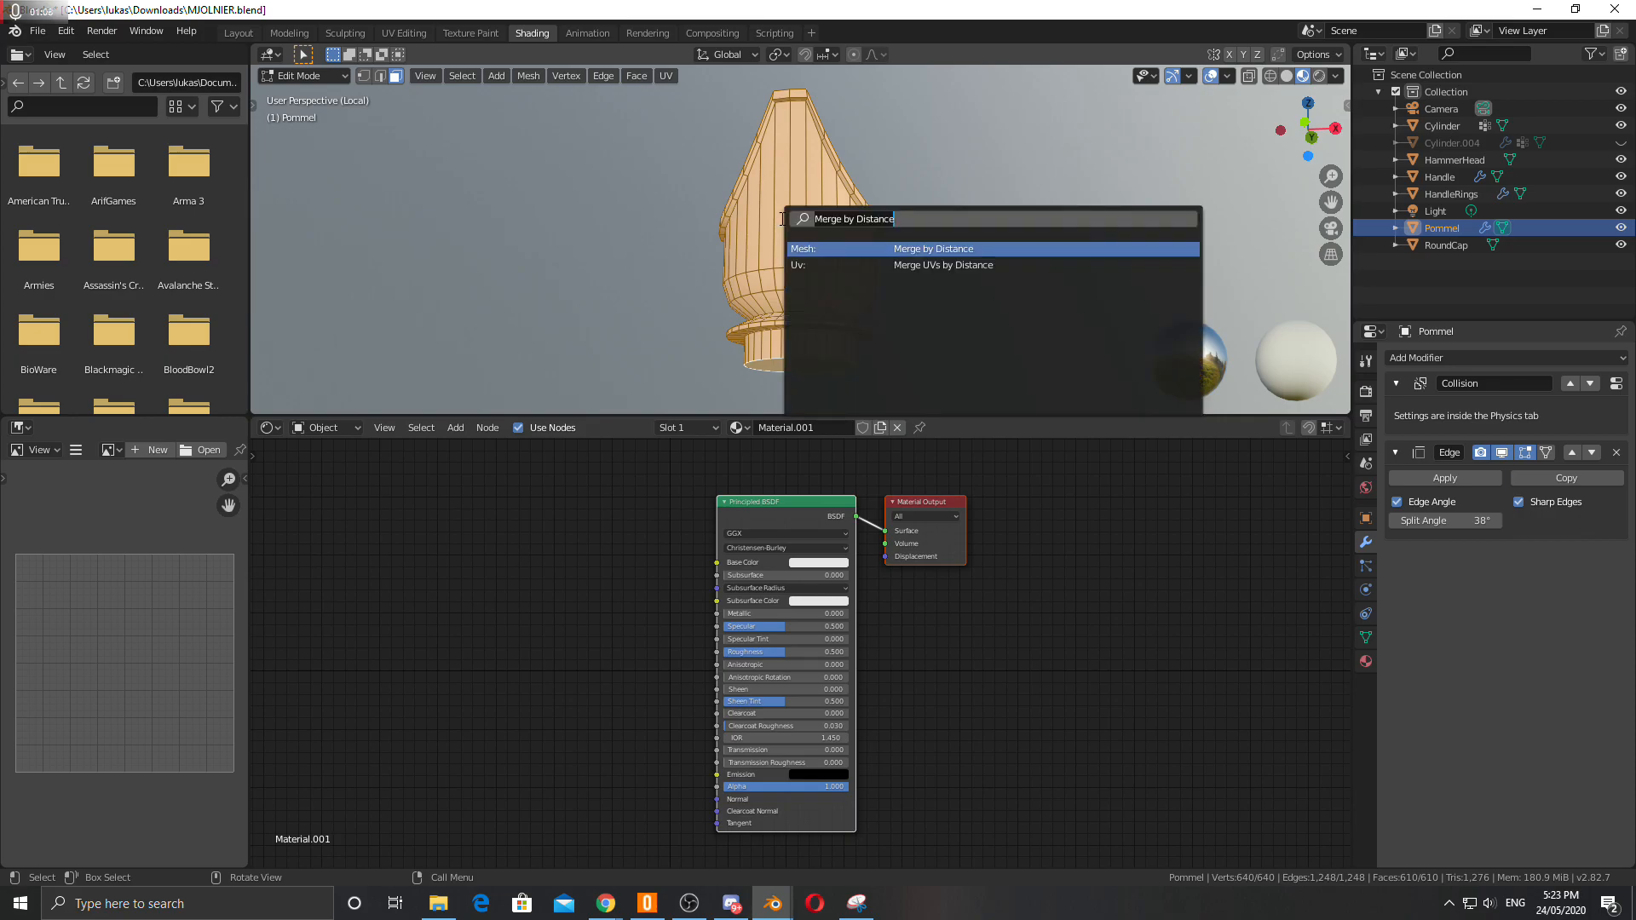
{"action": "left_click", "coordinate": [951, 248]}
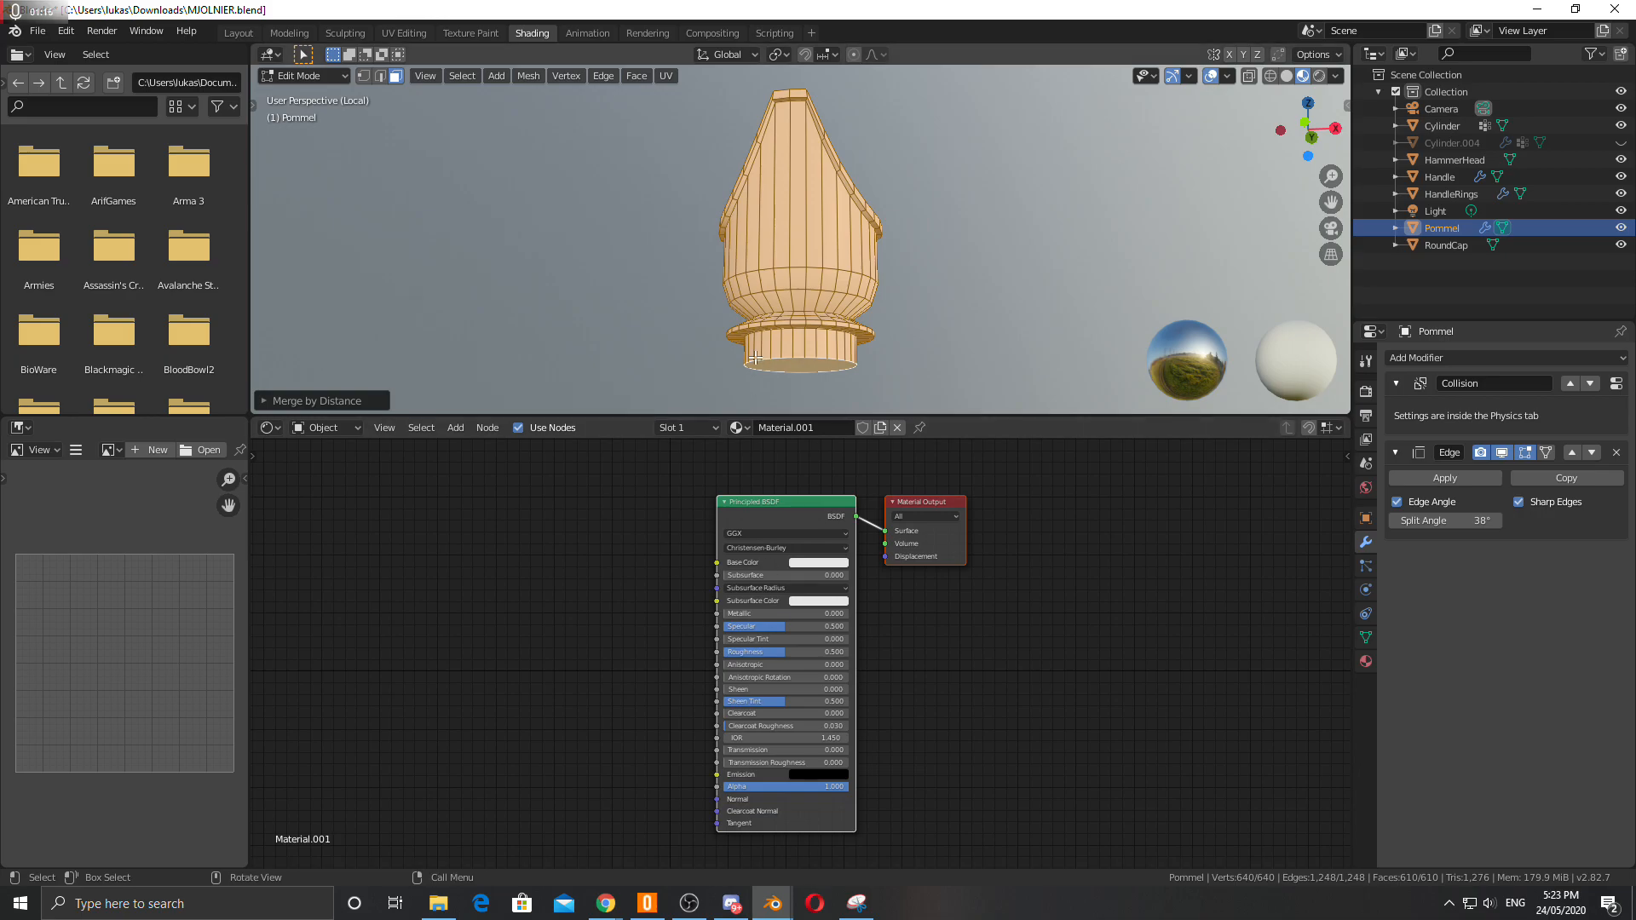
{"action": "key", "text": "Tab"}
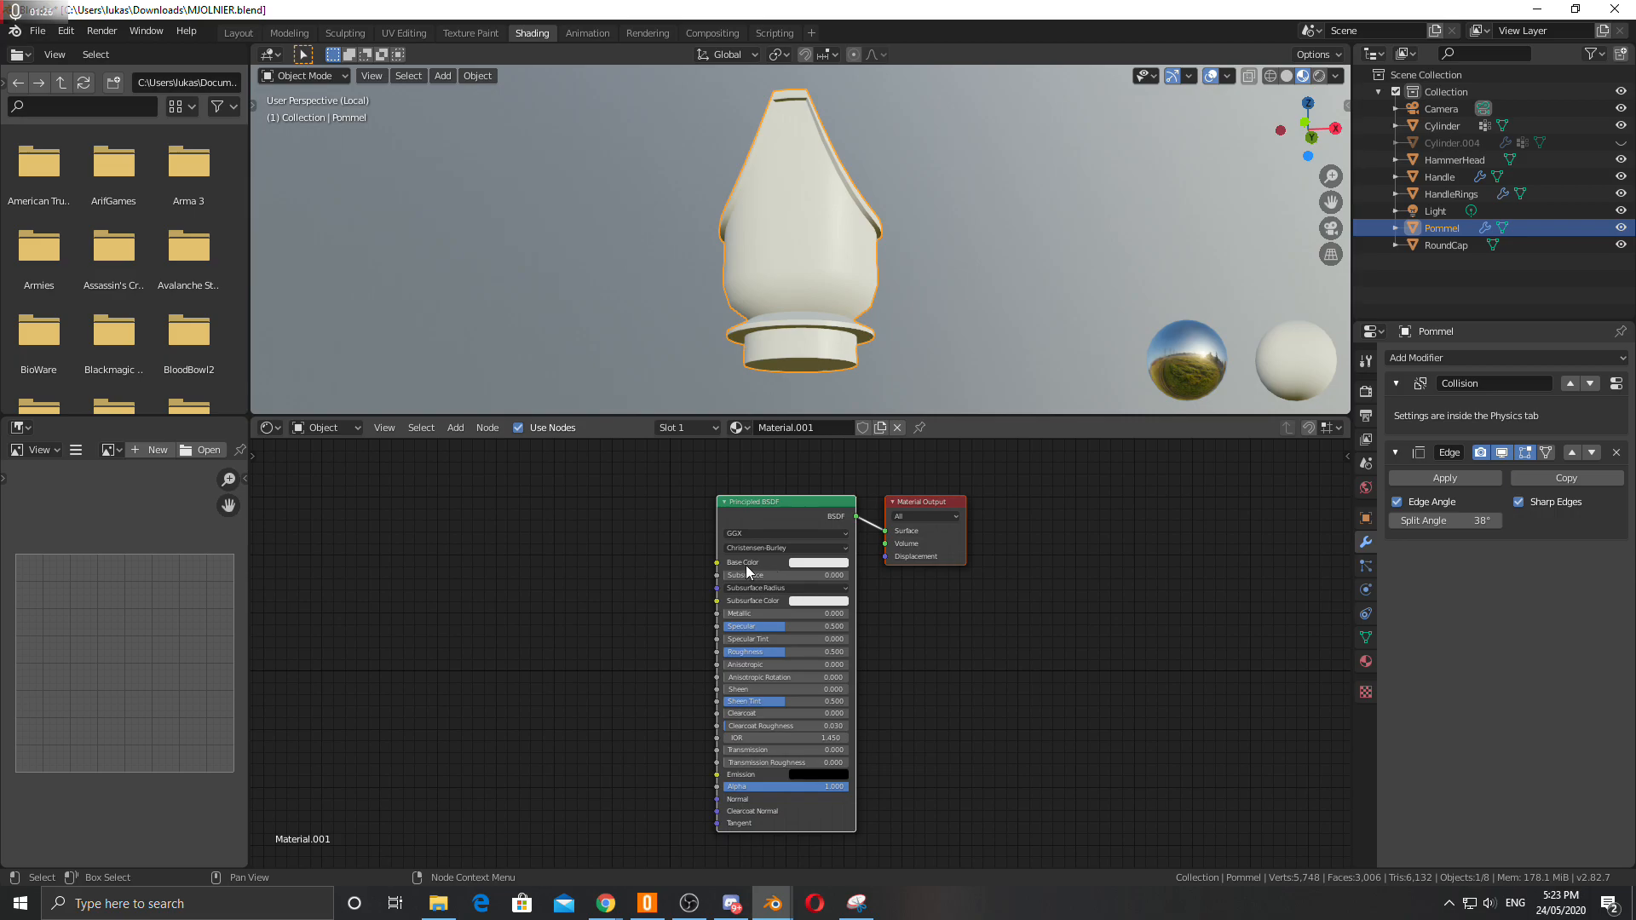
Darken the material's base color to grey and set Metallic to 1.
{"action": "left_click", "coordinate": [801, 565]}
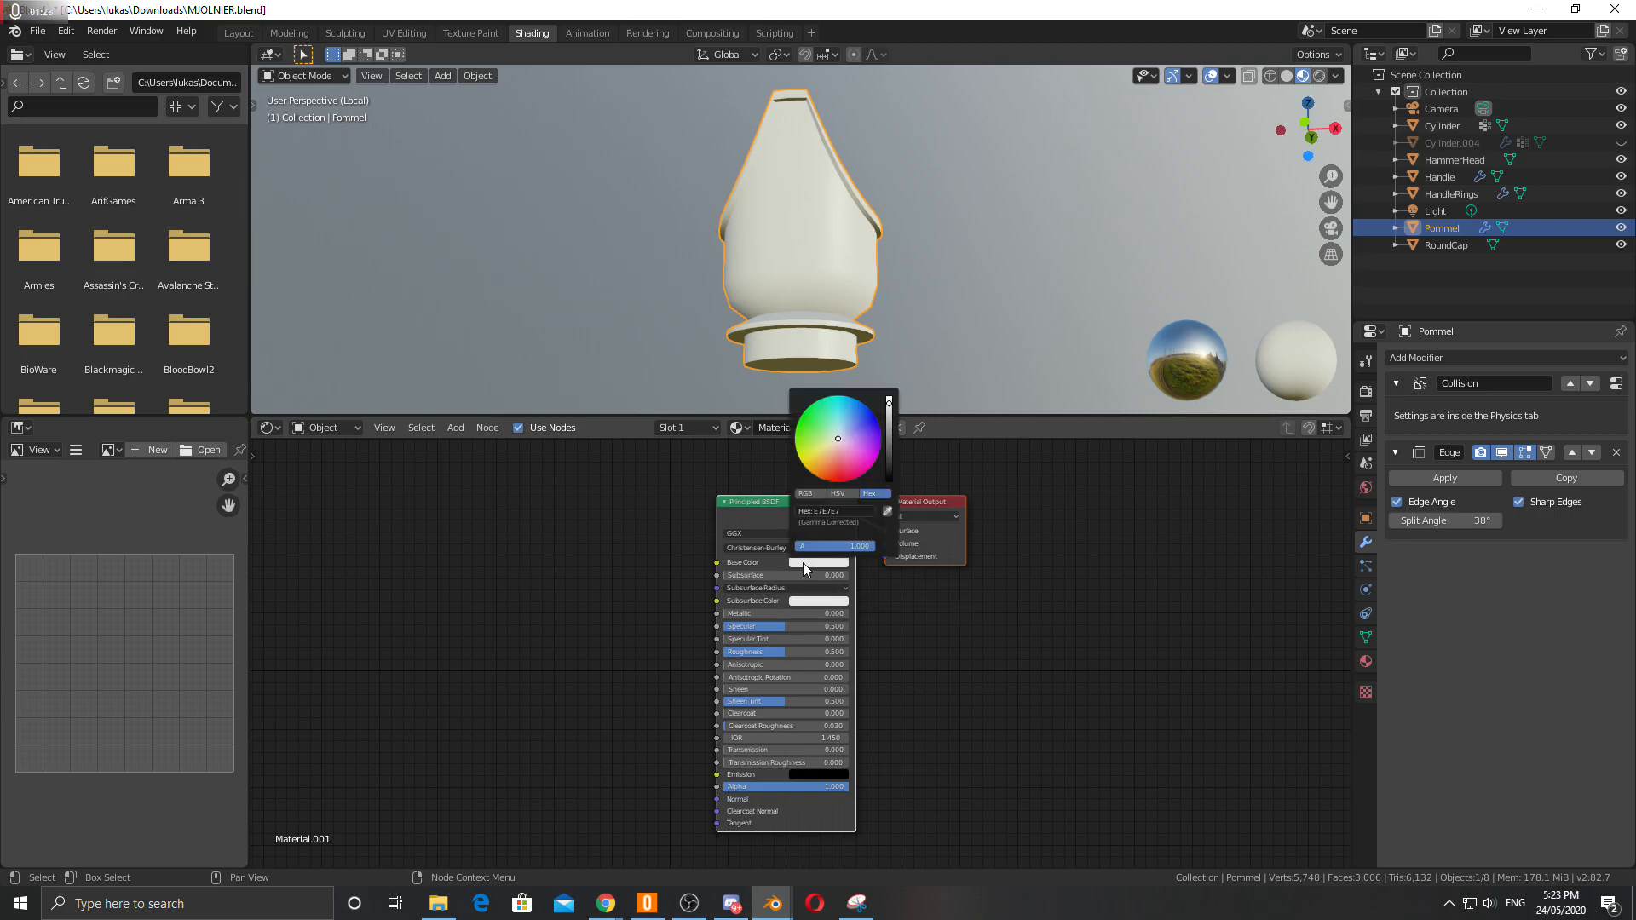
{"action": "mouse_move", "coordinate": [886, 426]}
{"action": "left_mouse_down"}
{"action": "mouse_move", "coordinate": [889, 443]}
{"action": "mouse_move", "coordinate": [889, 427]}
{"action": "left_mouse_up"}
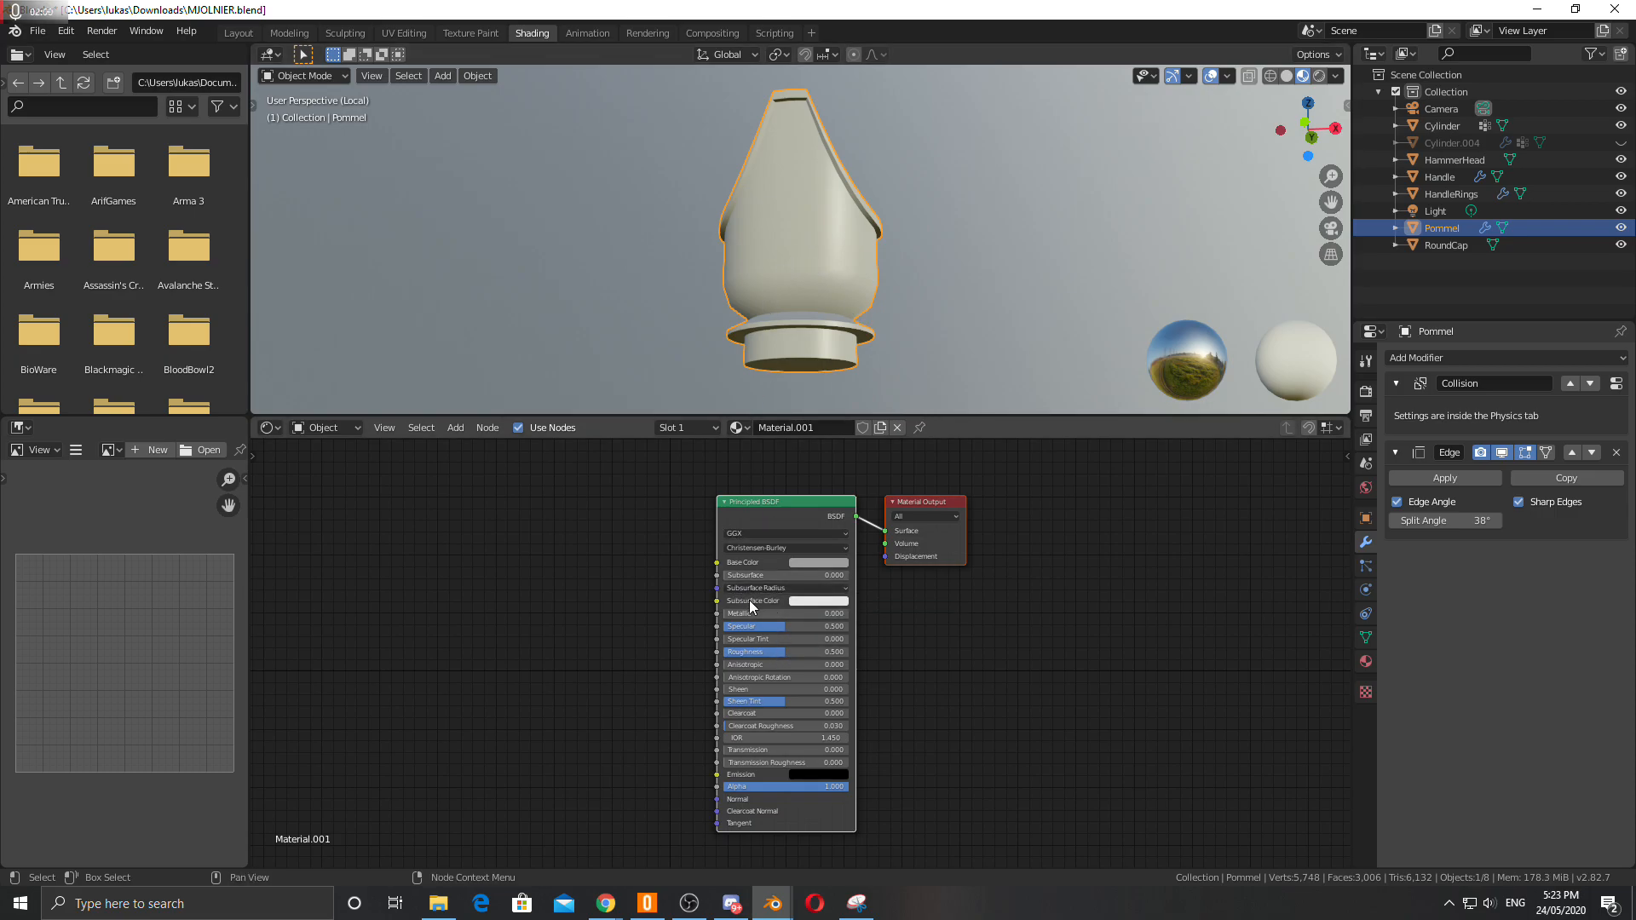
{"action": "left_click_drag", "start_coordinate": [739, 616], "coordinate": [823, 625]}
Raise the material's Specular to about 0.991.
{"action": "scroll", "coordinate": [794, 636], "scroll_direction": "up", "scroll_amount": 3, "text": "ctrl"}
{"action": "scroll", "coordinate": [792, 636], "scroll_direction": "up", "scroll_amount": 2}
{"action": "scroll", "coordinate": [786, 636], "scroll_direction": "up", "scroll_amount": 5}
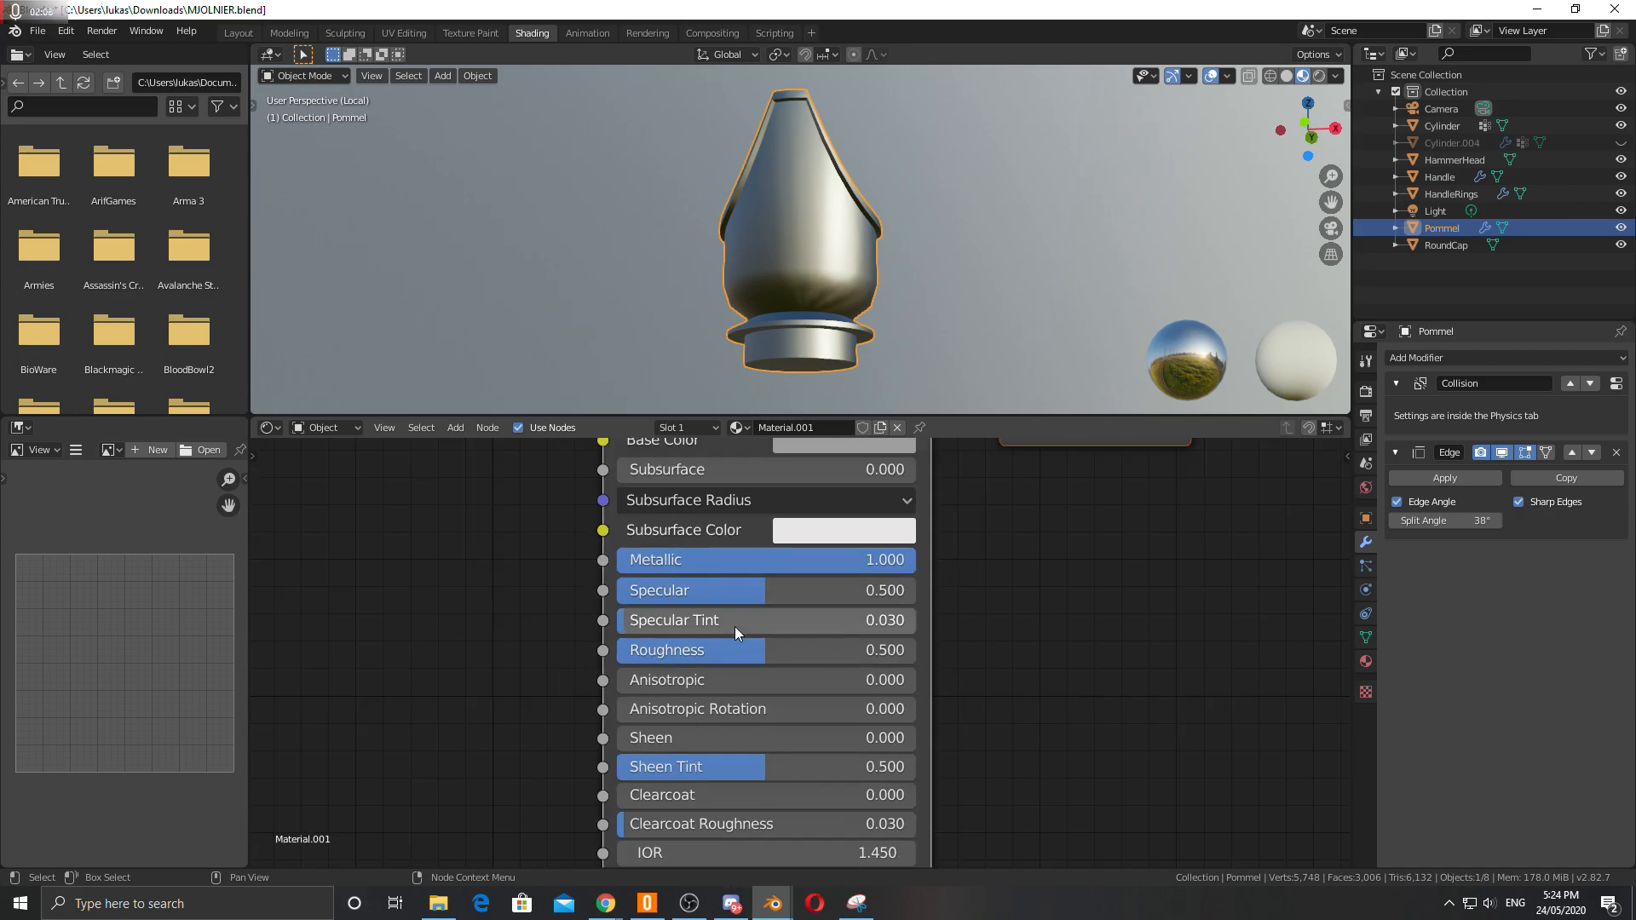
{"action": "mouse_move", "coordinate": [777, 592]}
{"action": "left_mouse_down"}
{"action": "mouse_move", "coordinate": [876, 592]}
{"action": "mouse_move", "coordinate": [845, 610]}
{"action": "left_mouse_up"}
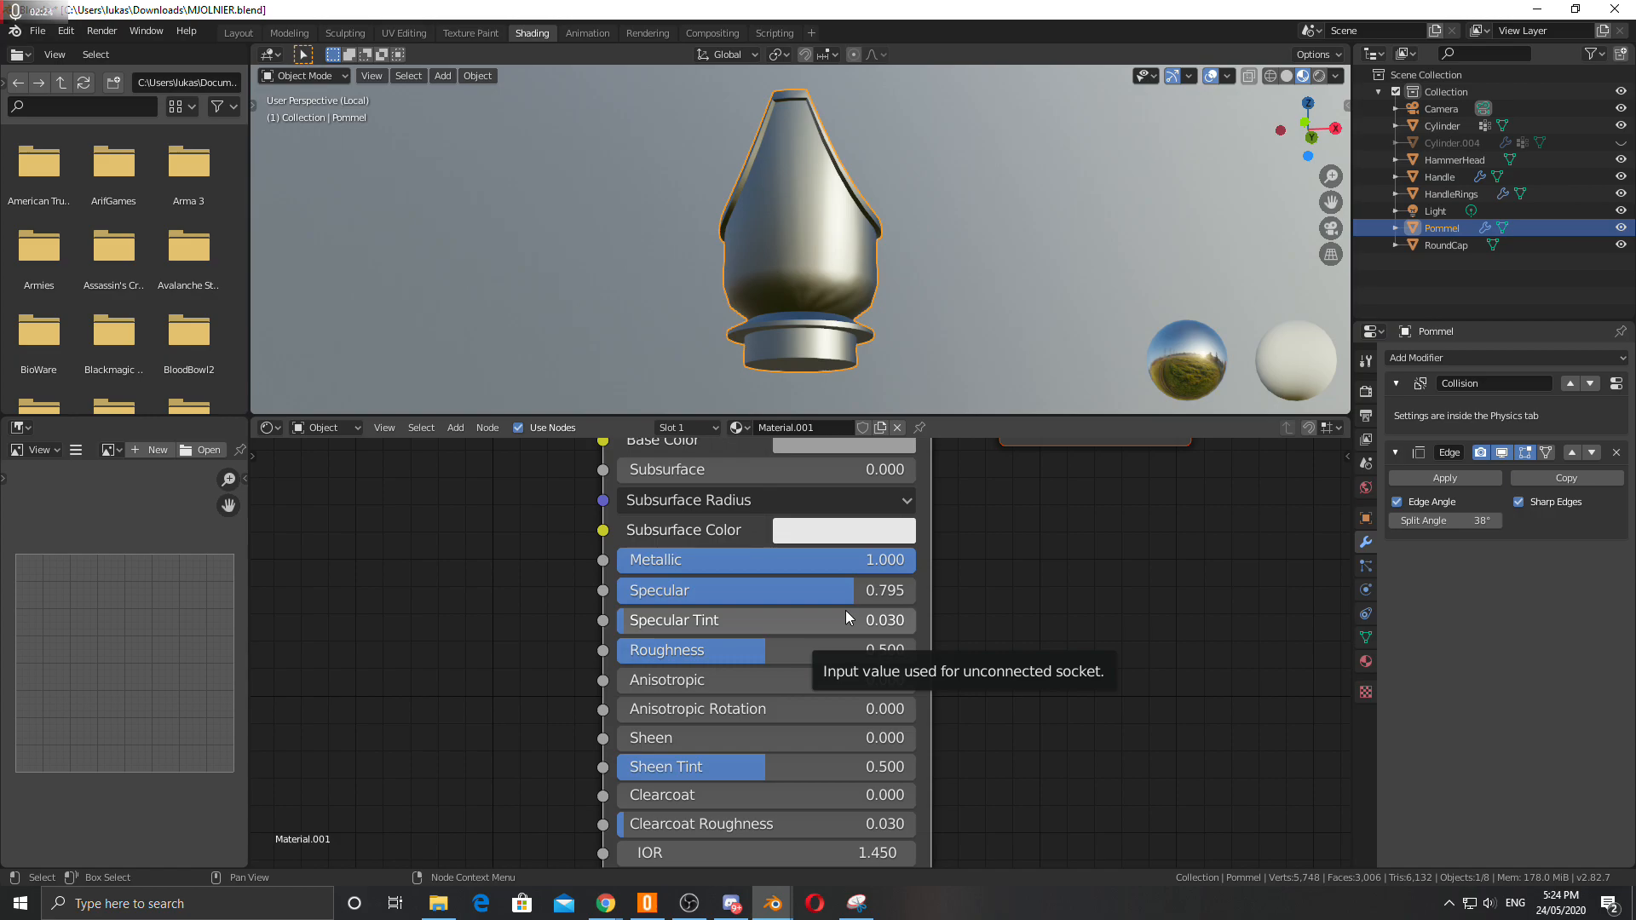
{"action": "left_click_drag", "start_coordinate": [842, 600], "coordinate": [913, 591]}
Set the material's Roughness to 0.
{"action": "mouse_move", "coordinate": [773, 219]}
{"action": "middle_mouse_down"}
{"action": "mouse_move", "coordinate": [850, 252]}
{"action": "mouse_move", "coordinate": [728, 220]}
{"action": "mouse_move", "coordinate": [775, 239]}
{"action": "mouse_move", "coordinate": [716, 263]}
{"action": "mouse_move", "coordinate": [805, 248]}
{"action": "mouse_move", "coordinate": [785, 223]}
{"action": "mouse_move", "coordinate": [723, 251]}
{"action": "mouse_move", "coordinate": [760, 218]}
{"action": "mouse_move", "coordinate": [729, 259]}
{"action": "mouse_move", "coordinate": [749, 192]}
{"action": "mouse_move", "coordinate": [782, 230]}
{"action": "mouse_move", "coordinate": [770, 264]}
{"action": "mouse_move", "coordinate": [784, 201]}
{"action": "mouse_move", "coordinate": [778, 221]}
{"action": "middle_mouse_up"}
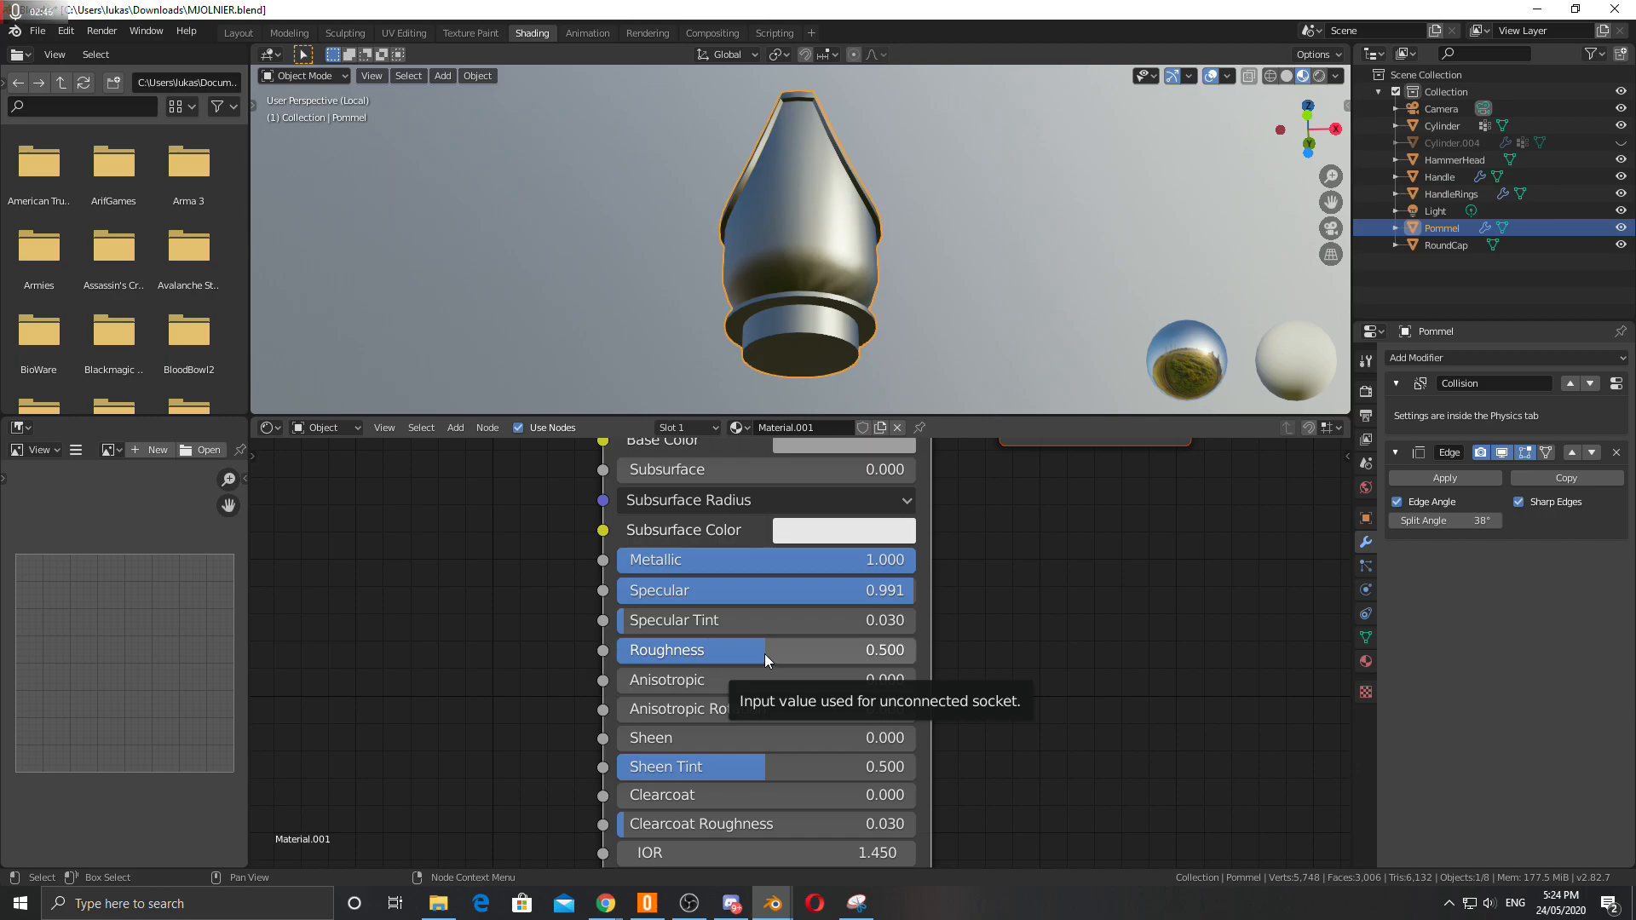
{"action": "left_click_drag", "start_coordinate": [762, 652], "coordinate": [617, 652]}
{"action": "middle_click_drag", "start_coordinate": [791, 247], "coordinate": [821, 284]}
{"action": "scroll", "coordinate": [784, 272], "scroll_direction": "up", "scroll_amount": 5}
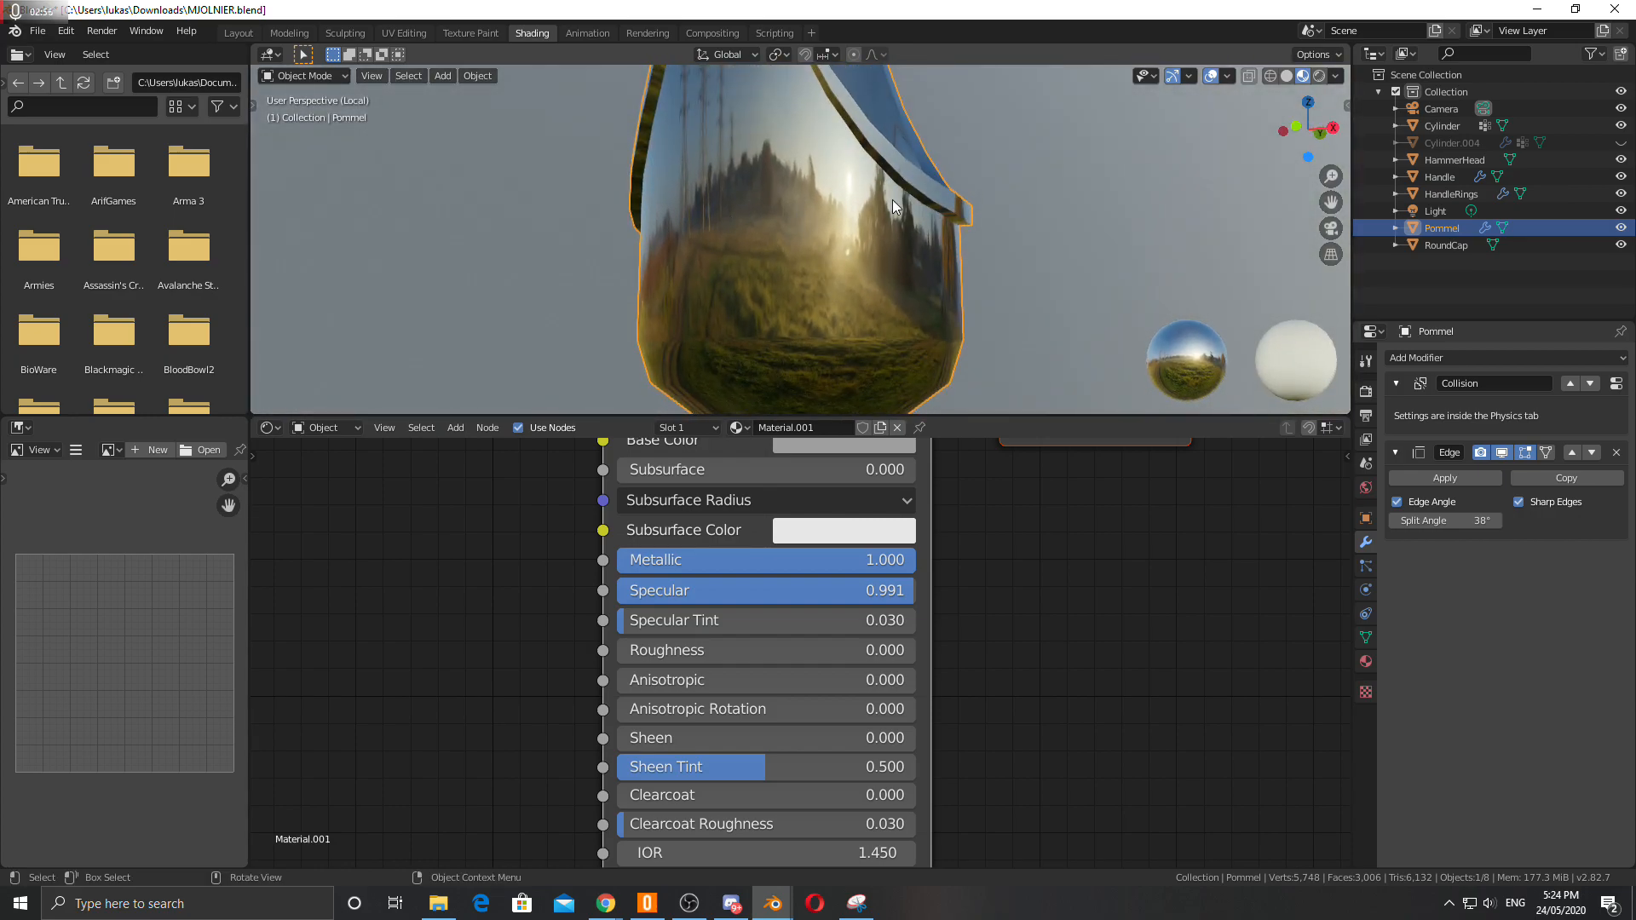
Switch the viewport's preview HDRI to a different environment.
{"action": "left_click", "coordinate": [1335, 76]}
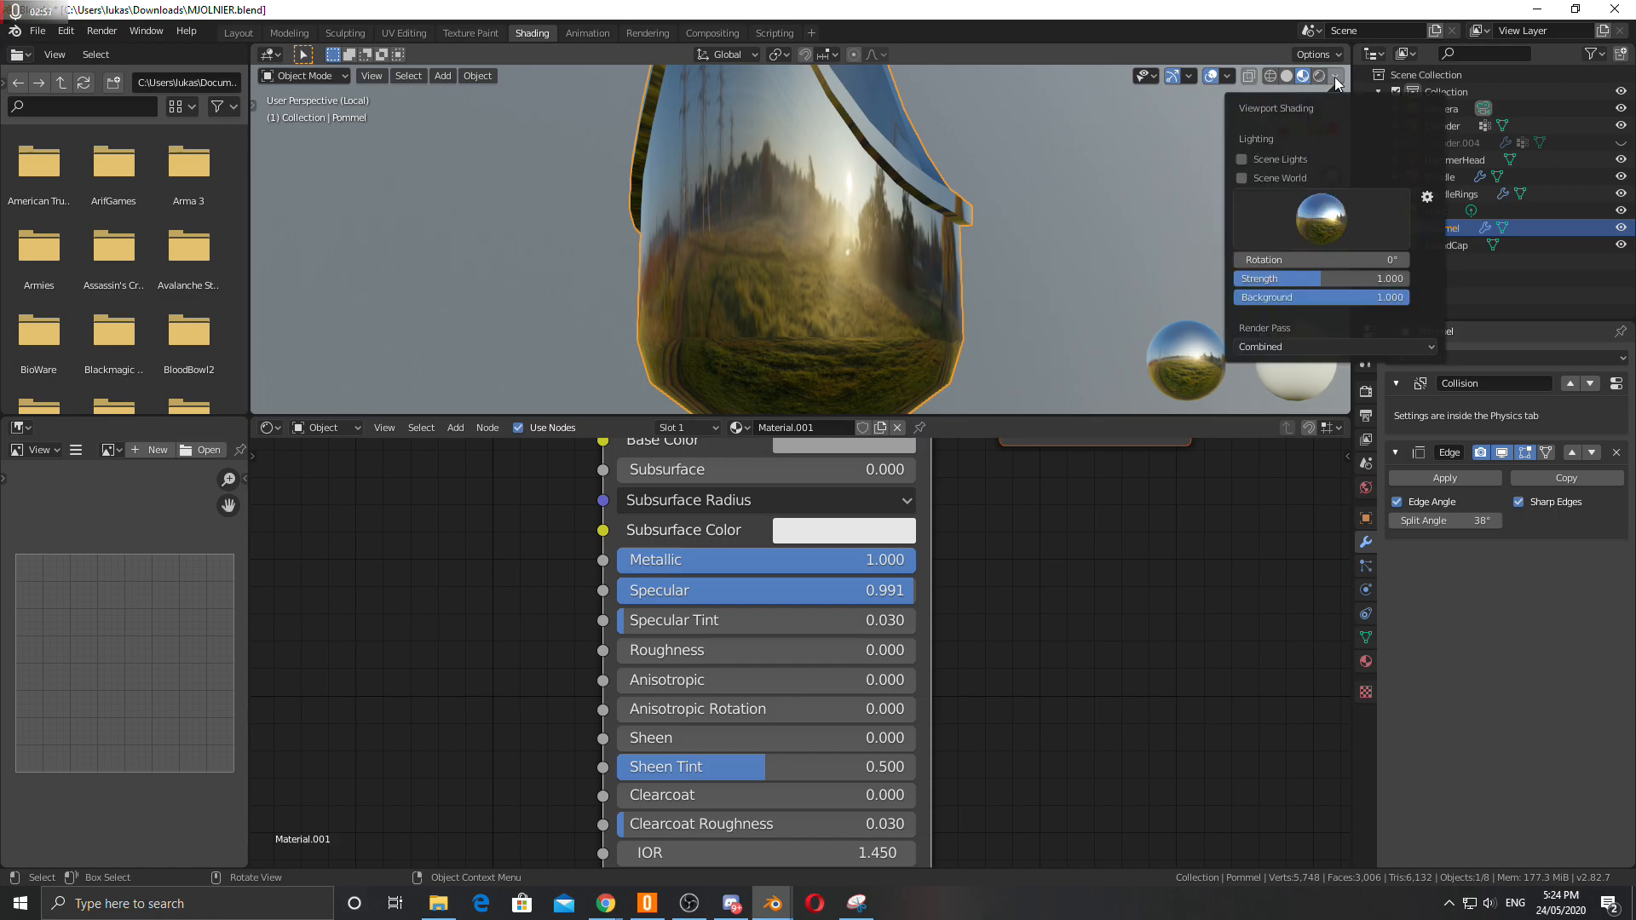
{"action": "left_click", "coordinate": [1303, 227]}
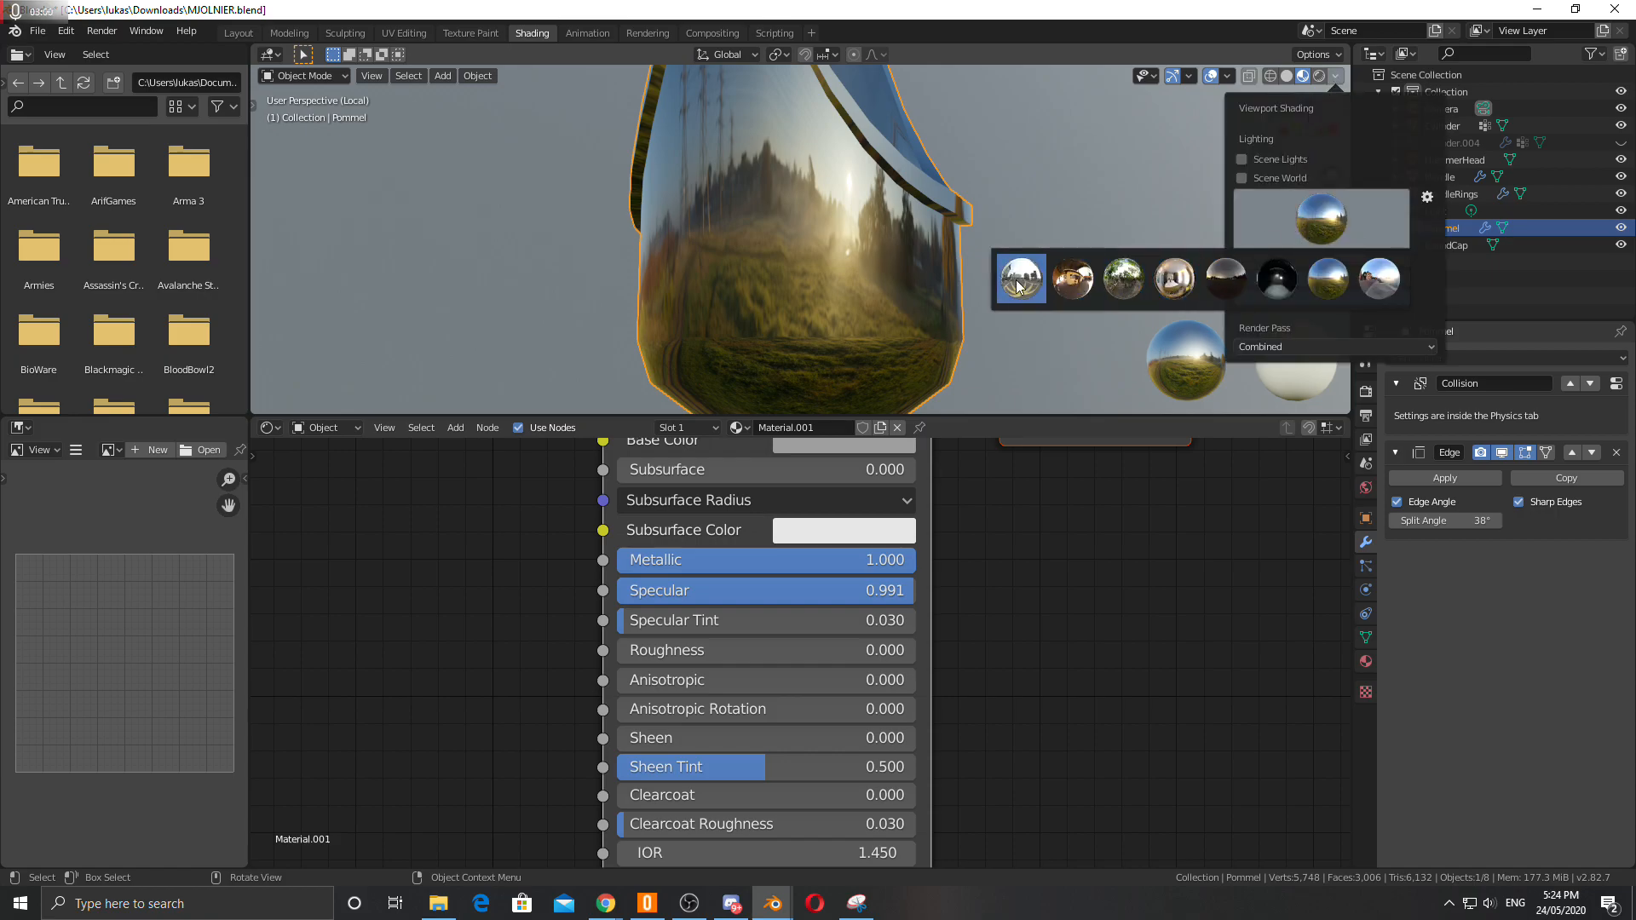
{"action": "left_click", "coordinate": [1367, 281]}
{"action": "left_click", "coordinate": [1312, 222]}
{"action": "left_click", "coordinate": [1327, 281]}
{"action": "left_click", "coordinate": [1321, 230]}
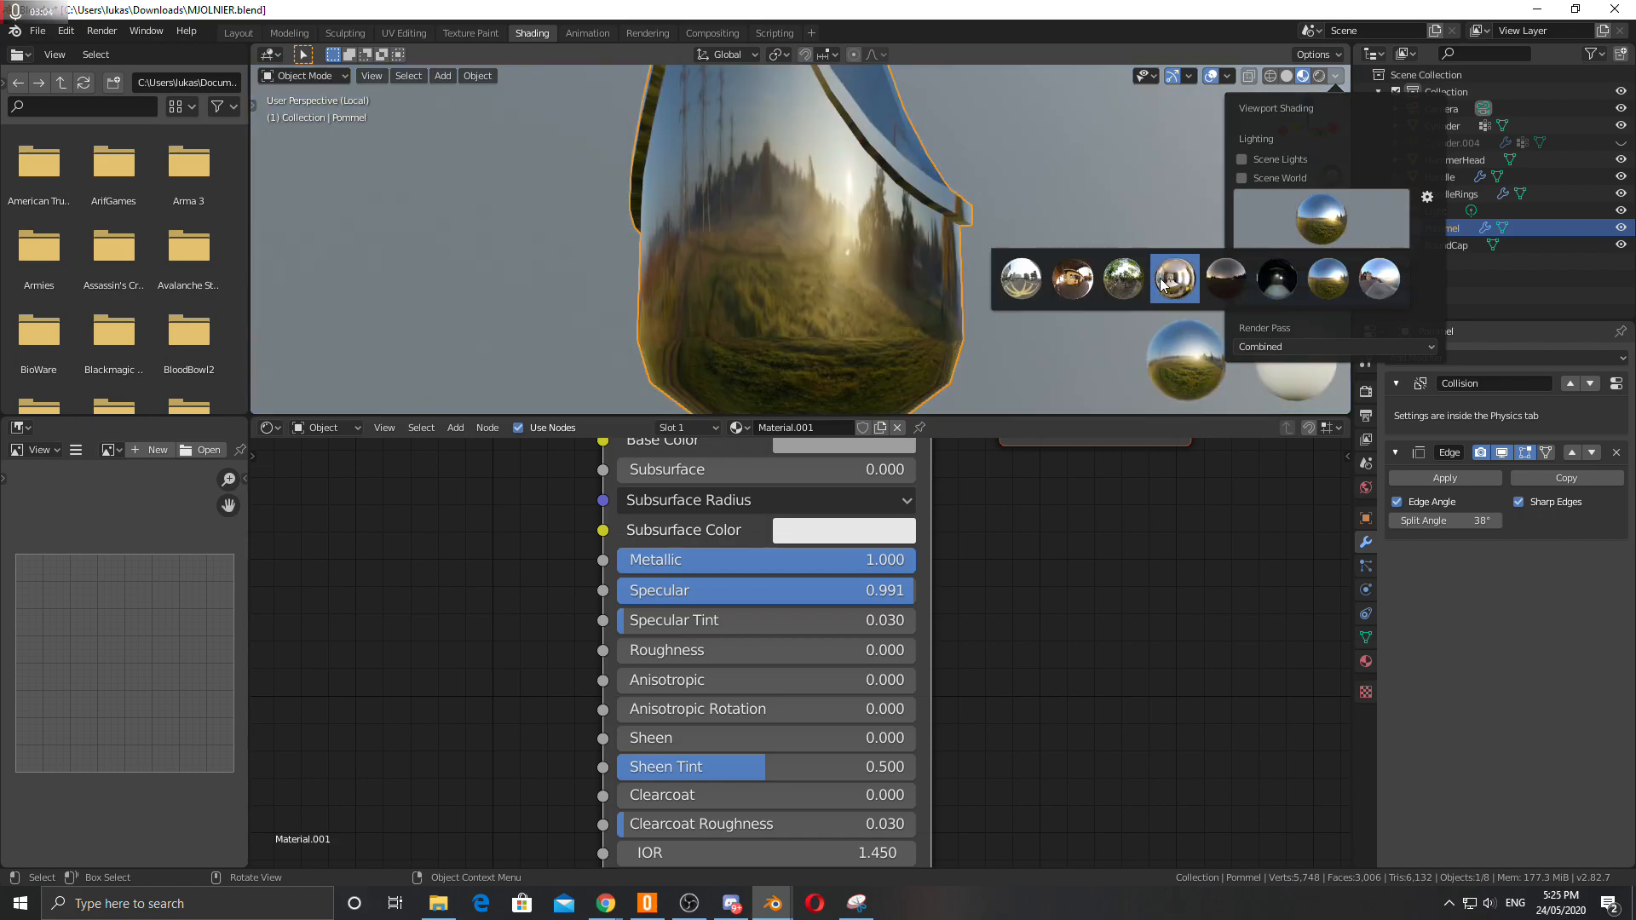
{"action": "left_click", "coordinate": [1165, 284]}
{"action": "left_click", "coordinate": [1322, 213]}
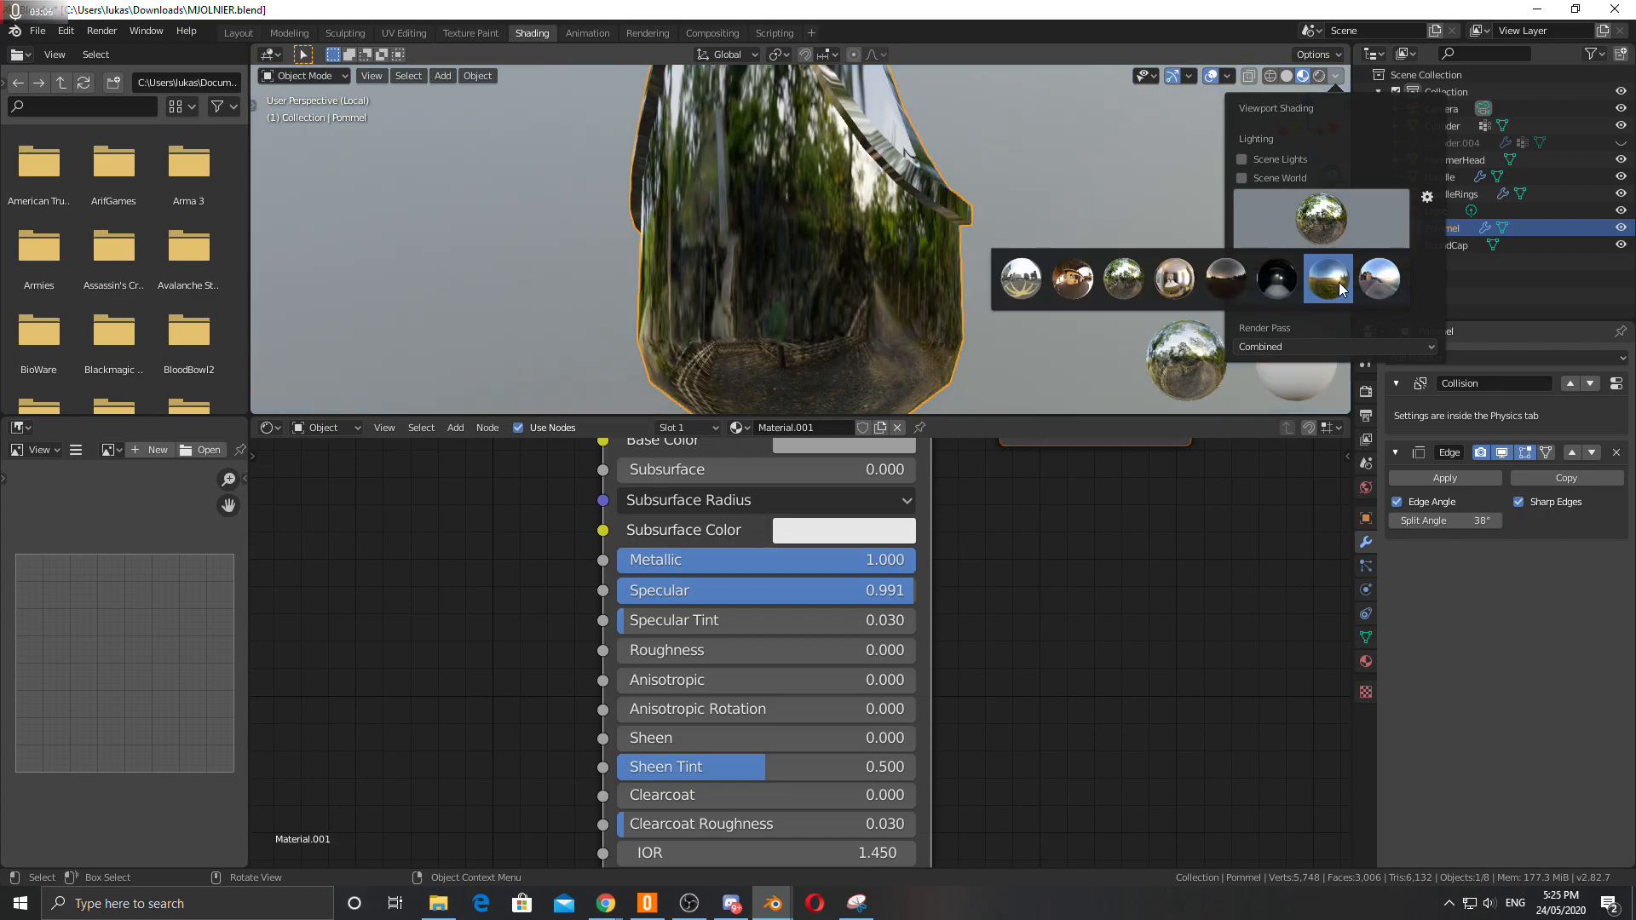
{"action": "left_click", "coordinate": [1328, 279]}
{"action": "mouse_move", "coordinate": [802, 300]}
{"action": "middle_mouse_down"}
{"action": "mouse_move", "coordinate": [827, 253]}
{"action": "mouse_move", "coordinate": [791, 188]}
{"action": "mouse_move", "coordinate": [866, 273]}
{"action": "mouse_move", "coordinate": [755, 228]}
{"action": "mouse_move", "coordinate": [772, 337]}
{"action": "middle_mouse_up"}
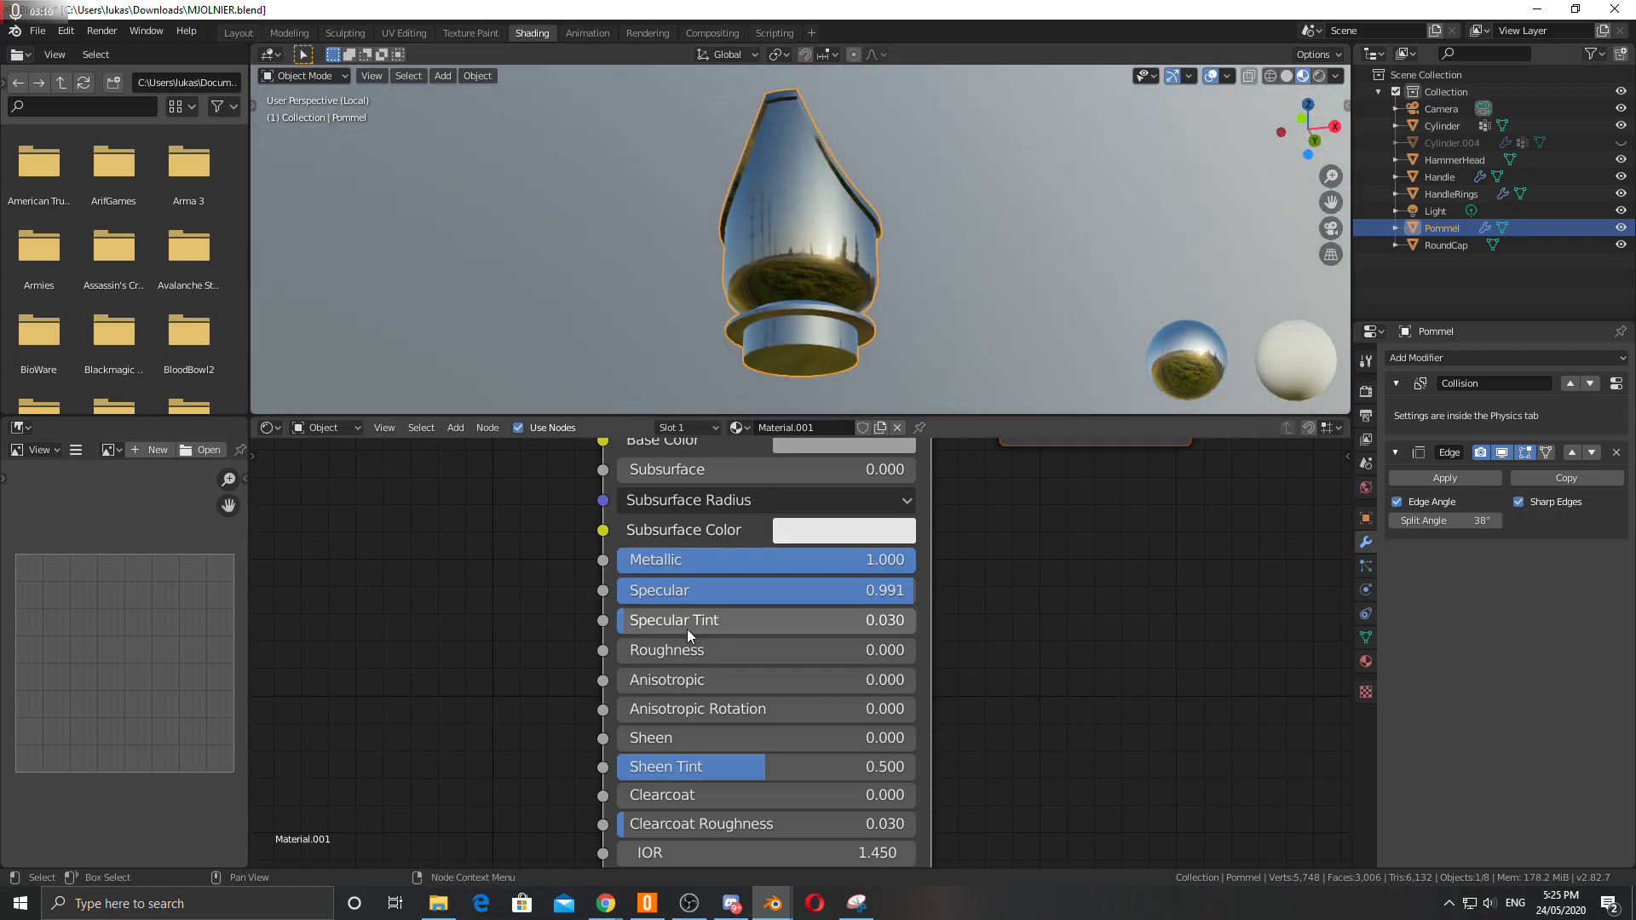
Set the material's Roughness to about 0.241.
{"action": "left_click_drag", "start_coordinate": [682, 650], "coordinate": [755, 650]}
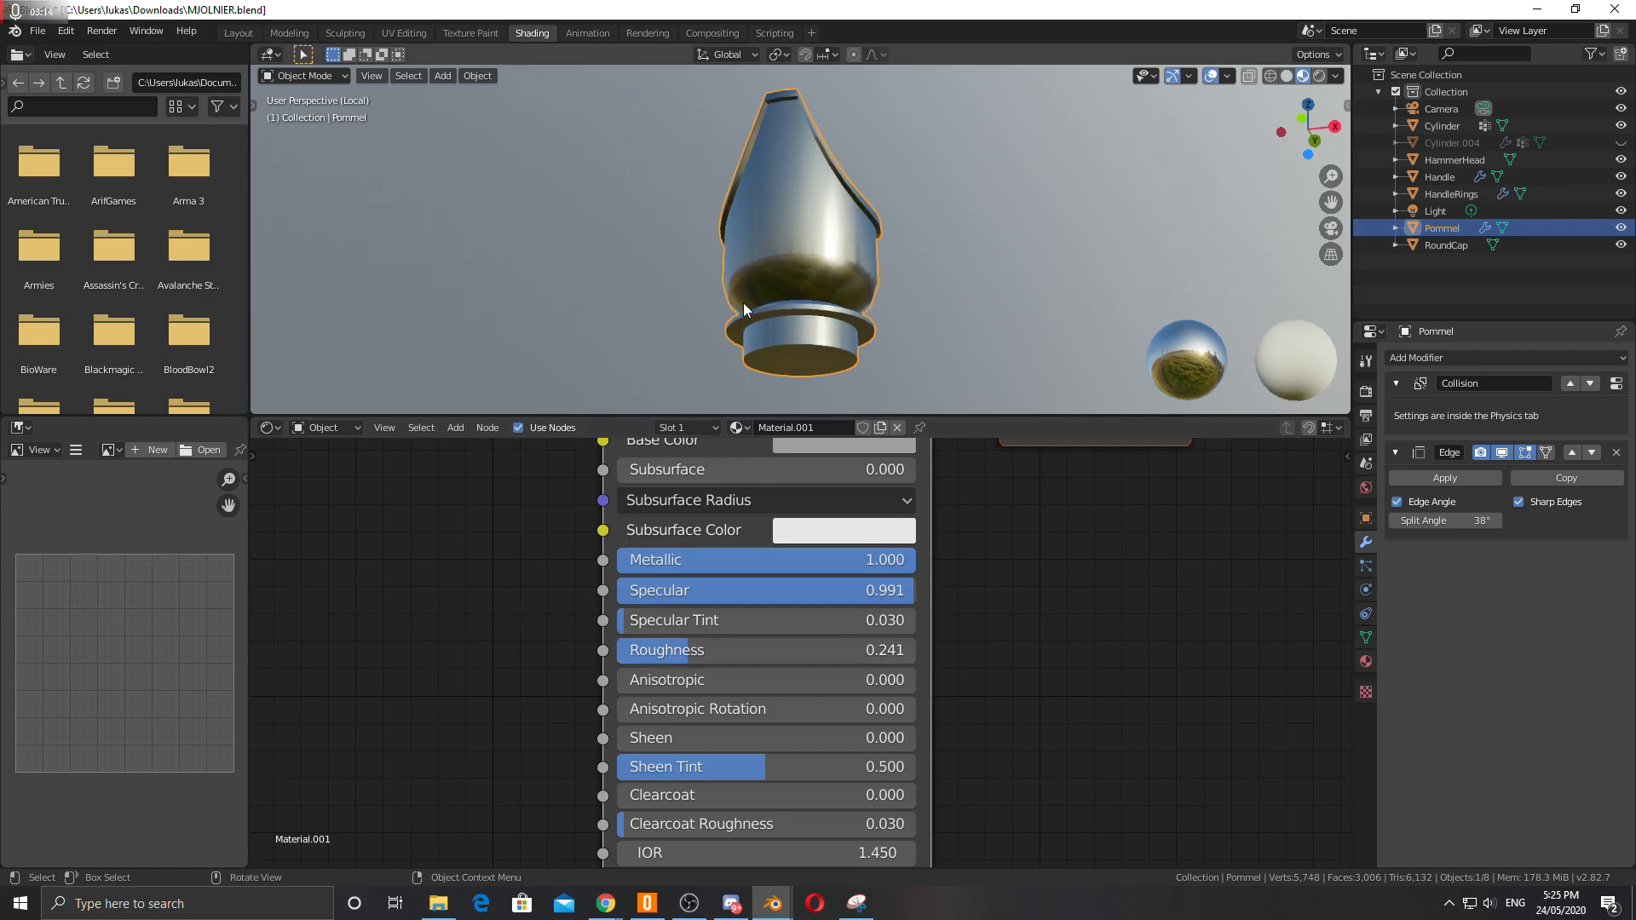
{"action": "middle_click_drag", "start_coordinate": [848, 305], "coordinate": [809, 338]}
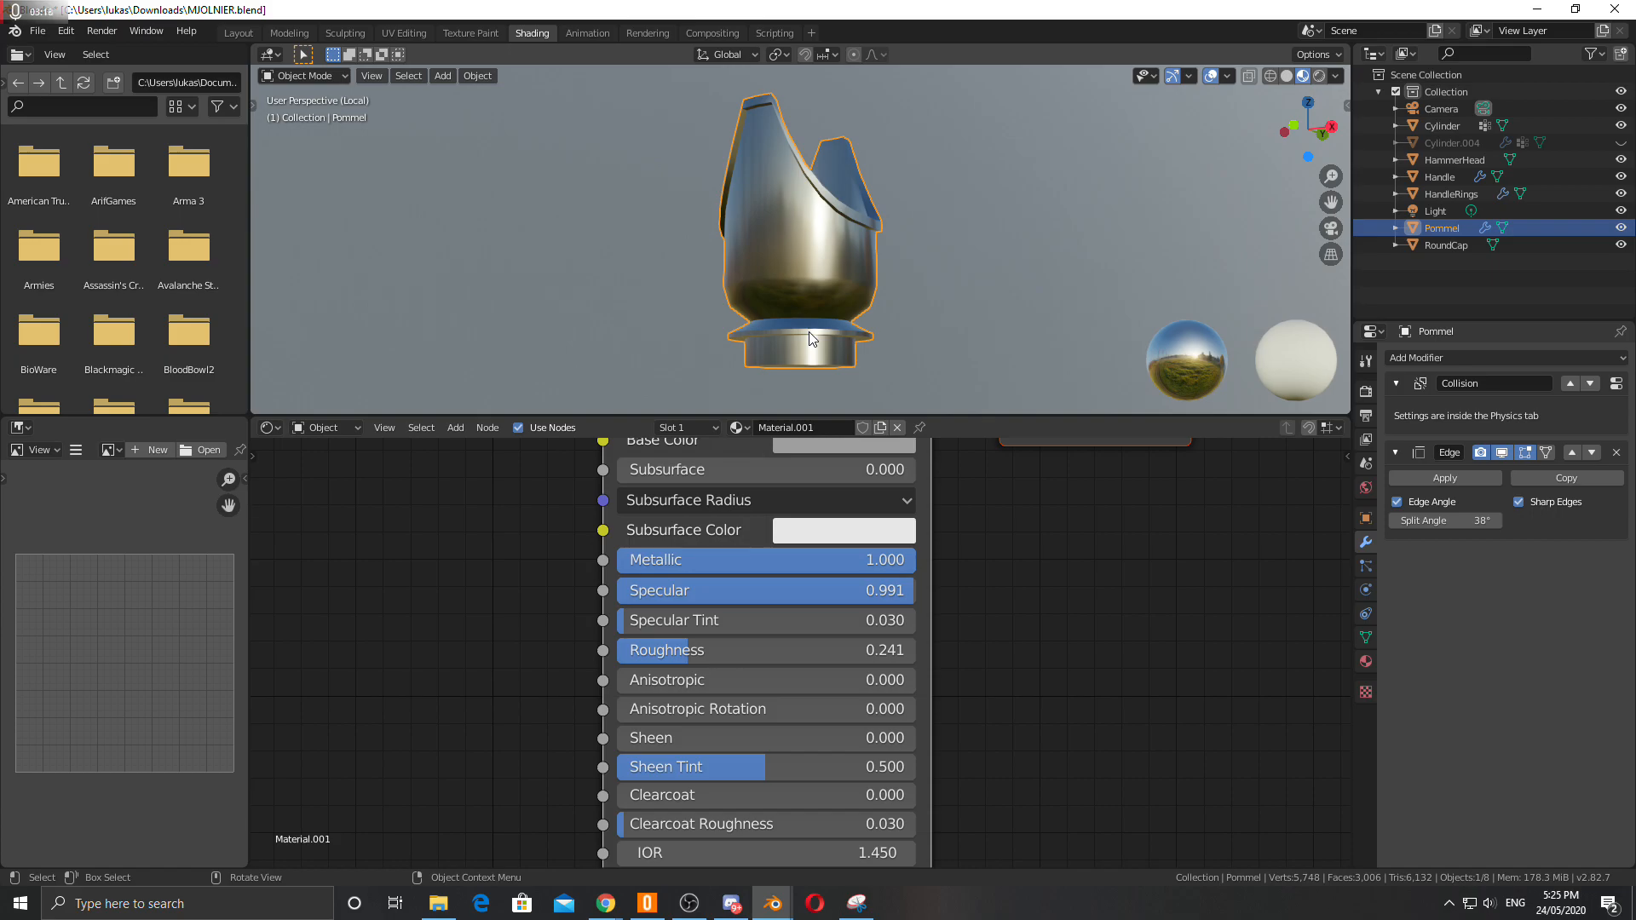
{"action": "key", "text": "KP_Divide"}
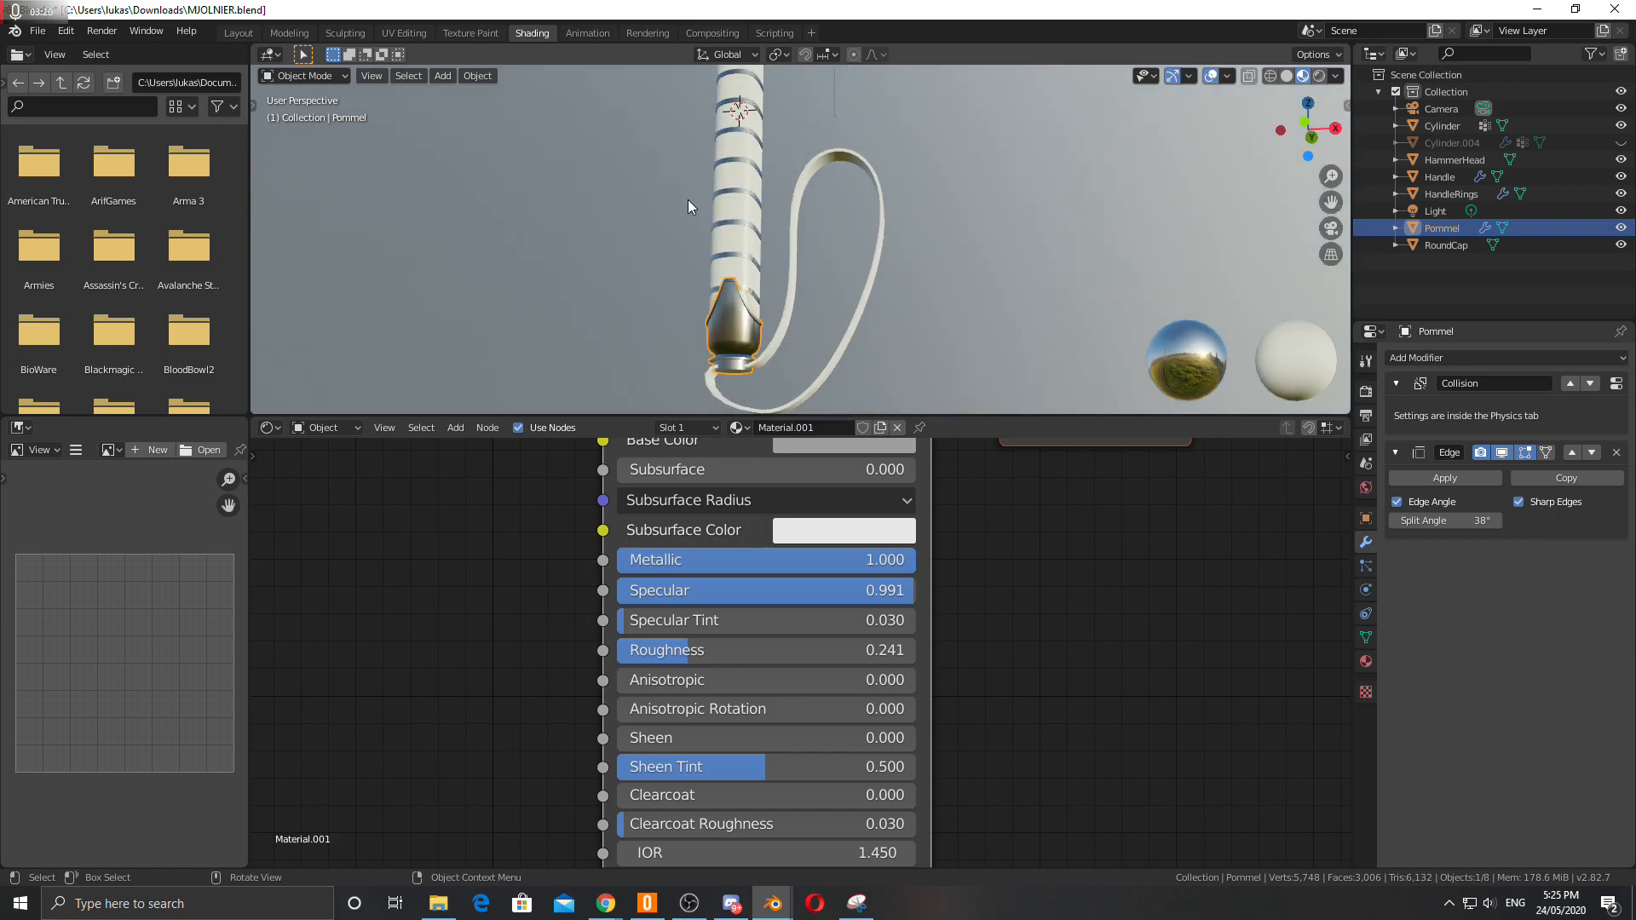
Rename the material ShinyMetal.
{"action": "double_click", "coordinate": [801, 428]}
{"action": "type", "text": "ShinyMetal"}
{"action": "key", "text": "Return"}
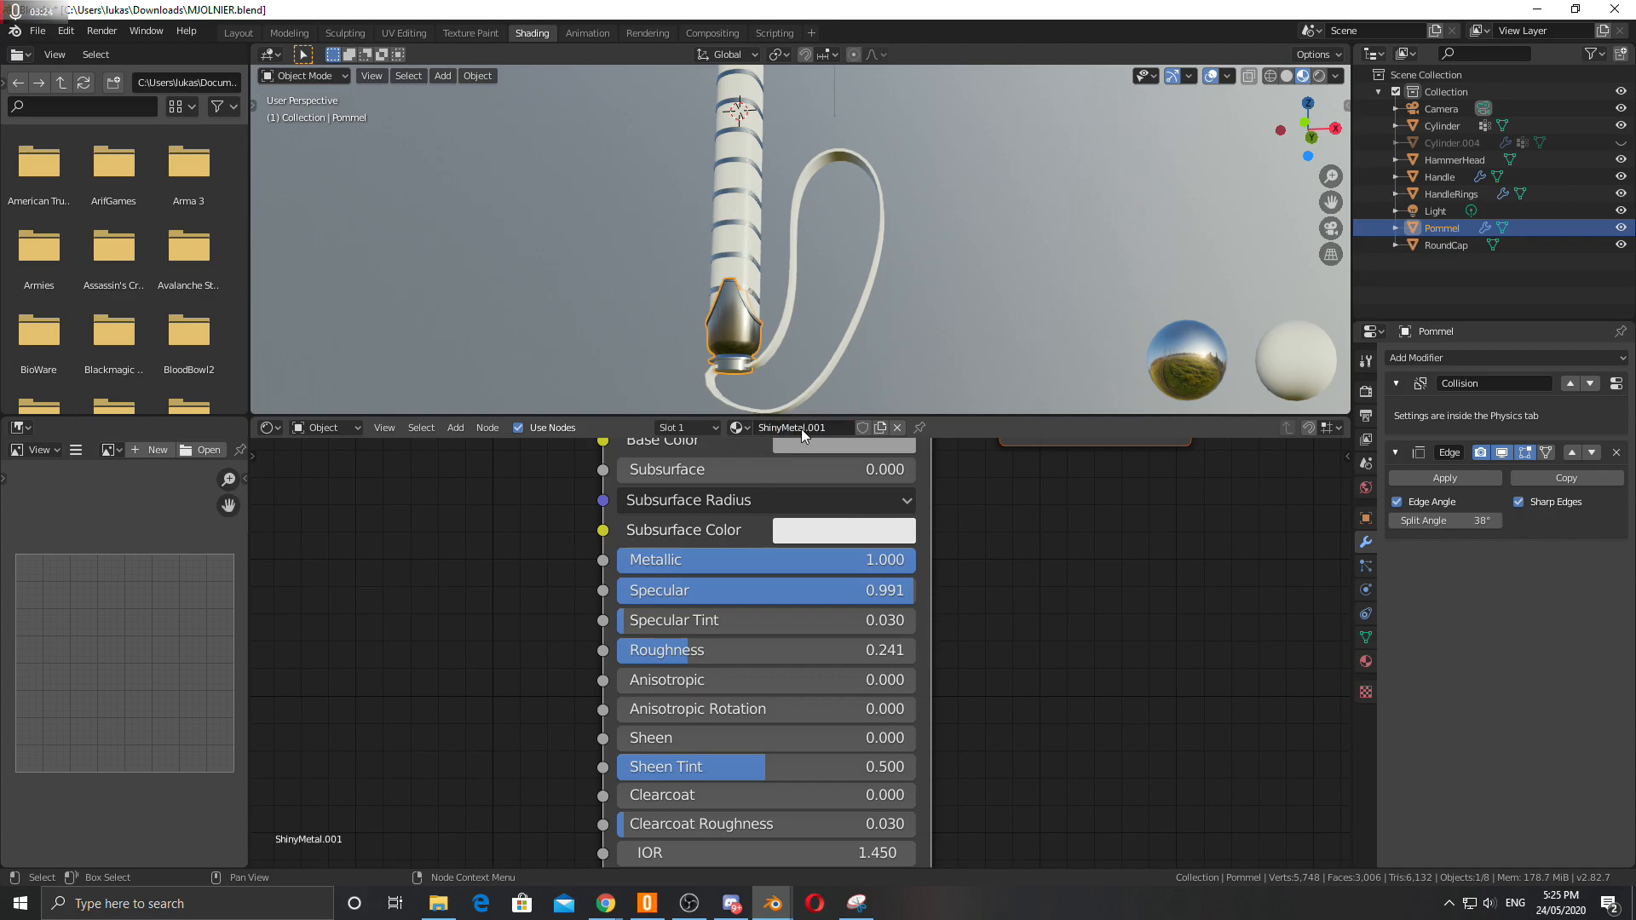
Unlink the new material and assign the existing ShinyMetal material to the pommel.
{"action": "left_click", "coordinate": [897, 428]}
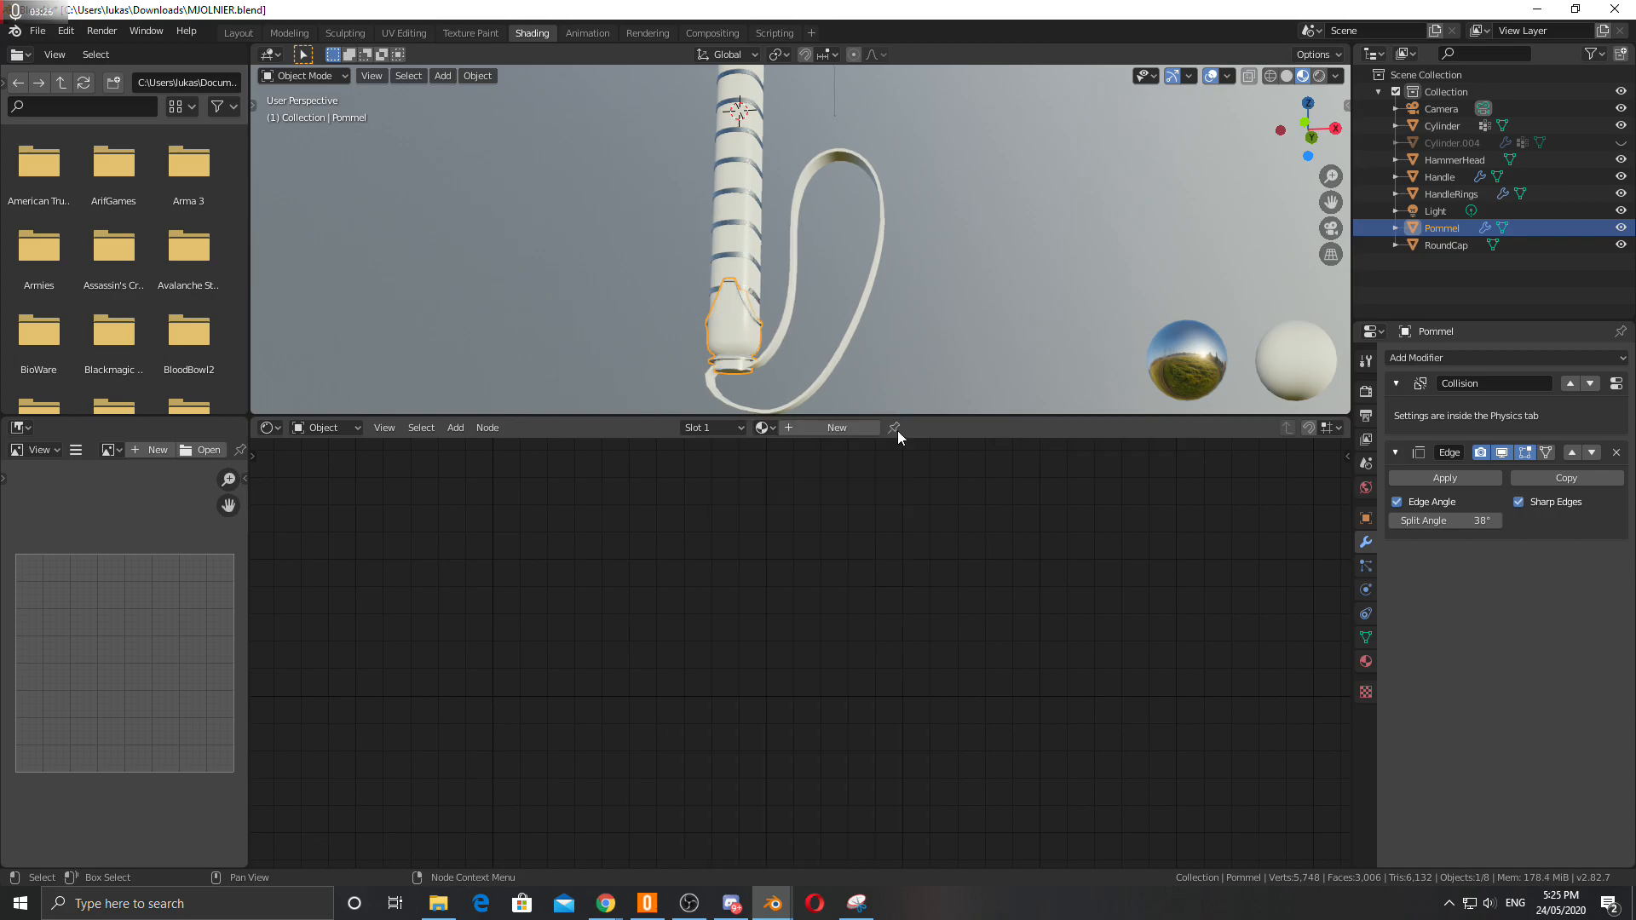
{"action": "left_click", "coordinate": [734, 428]}
{"action": "left_click", "coordinate": [792, 467]}
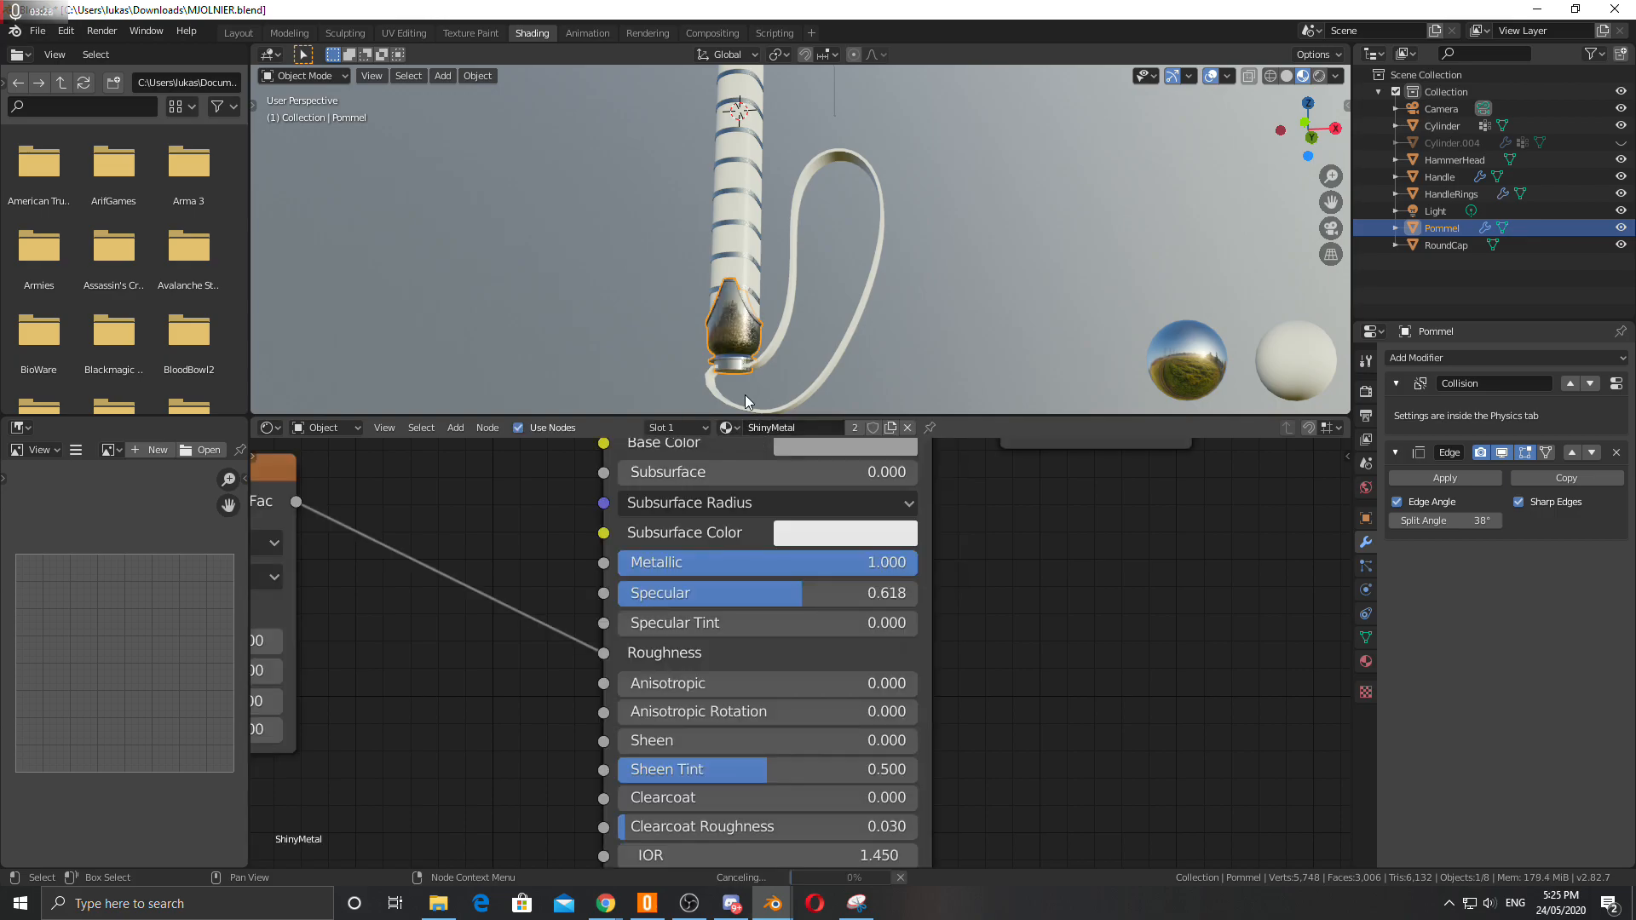
Delete the Musgrave Texture node and the node feeding it from the ShinyMetal node tree.
{"action": "scroll", "coordinate": [401, 580], "scroll_direction": "down", "scroll_amount": 5}
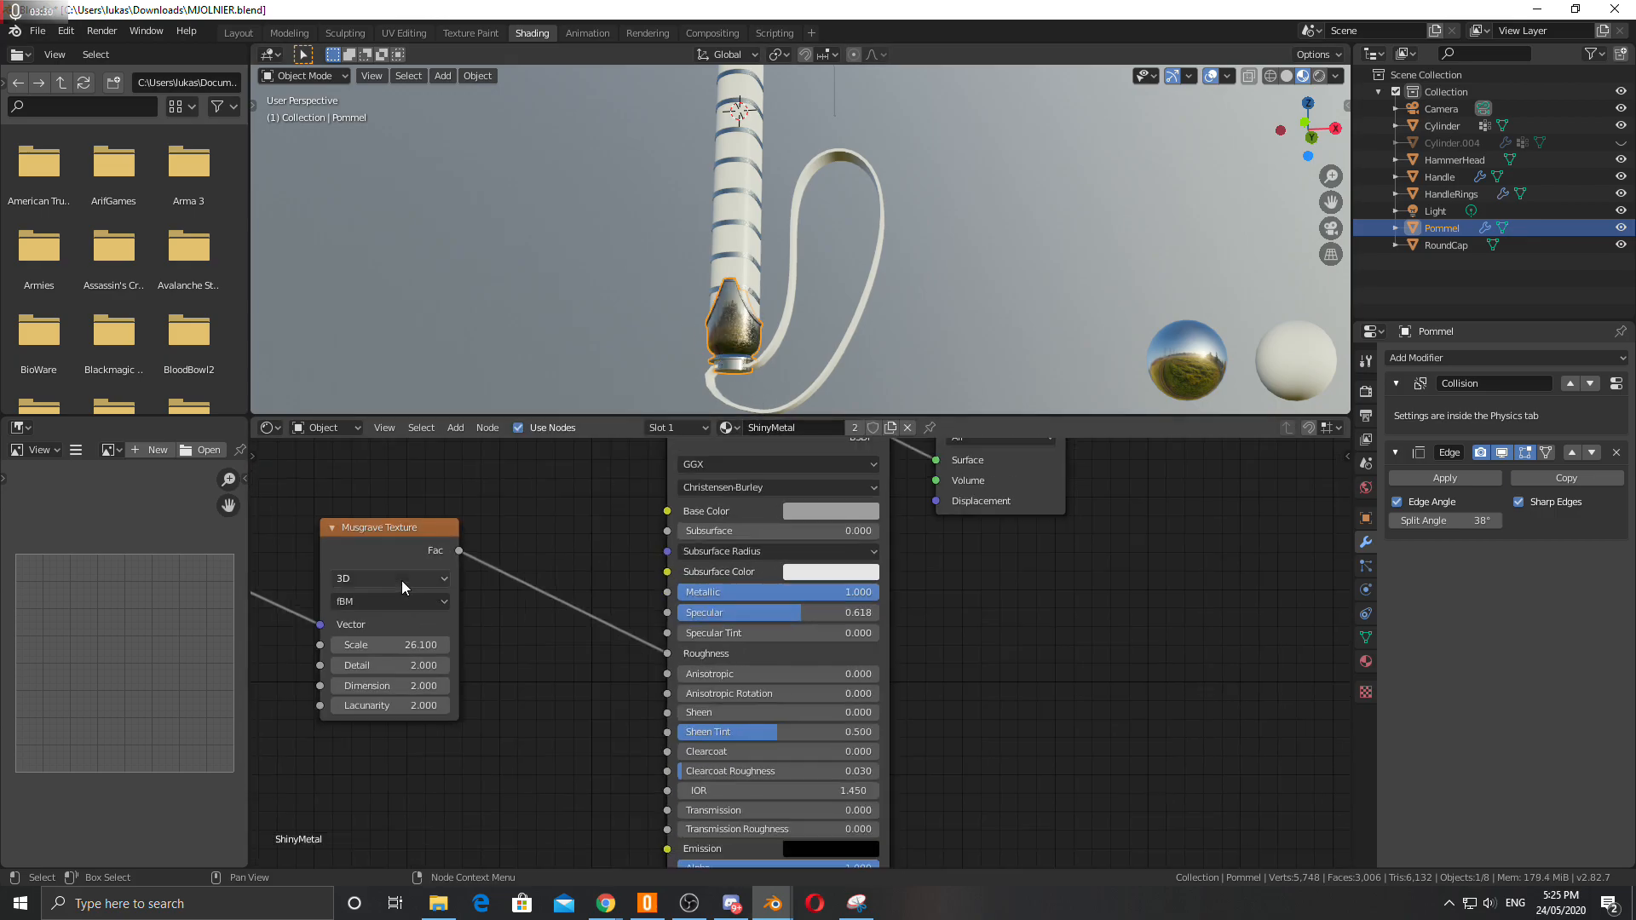
{"action": "left_click", "coordinate": [503, 571]}
{"action": "key", "text": "Delete"}
{"action": "left_click", "coordinate": [310, 513]}
{"action": "key", "text": "Delete"}
{"action": "scroll", "coordinate": [748, 273], "scroll_direction": "up", "scroll_amount": 3}
{"action": "scroll", "coordinate": [661, 342], "scroll_direction": "up", "scroll_amount": 2}
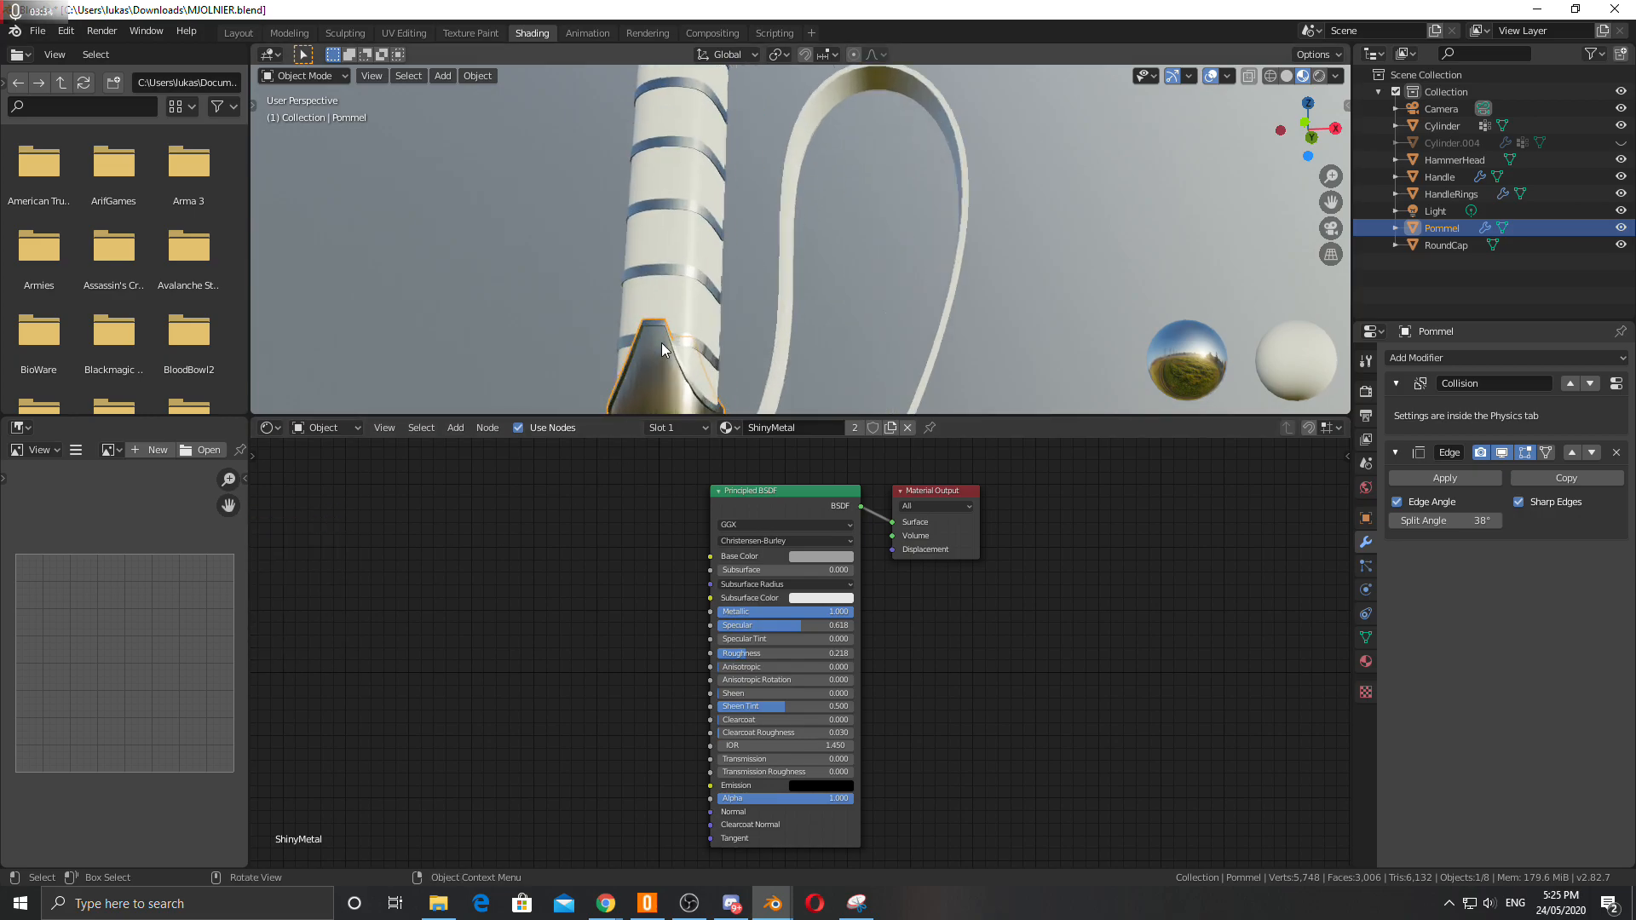
Assign the ShinyMetal material to the handle rings, then reselect the pommel.
{"action": "left_click", "coordinate": [669, 278]}
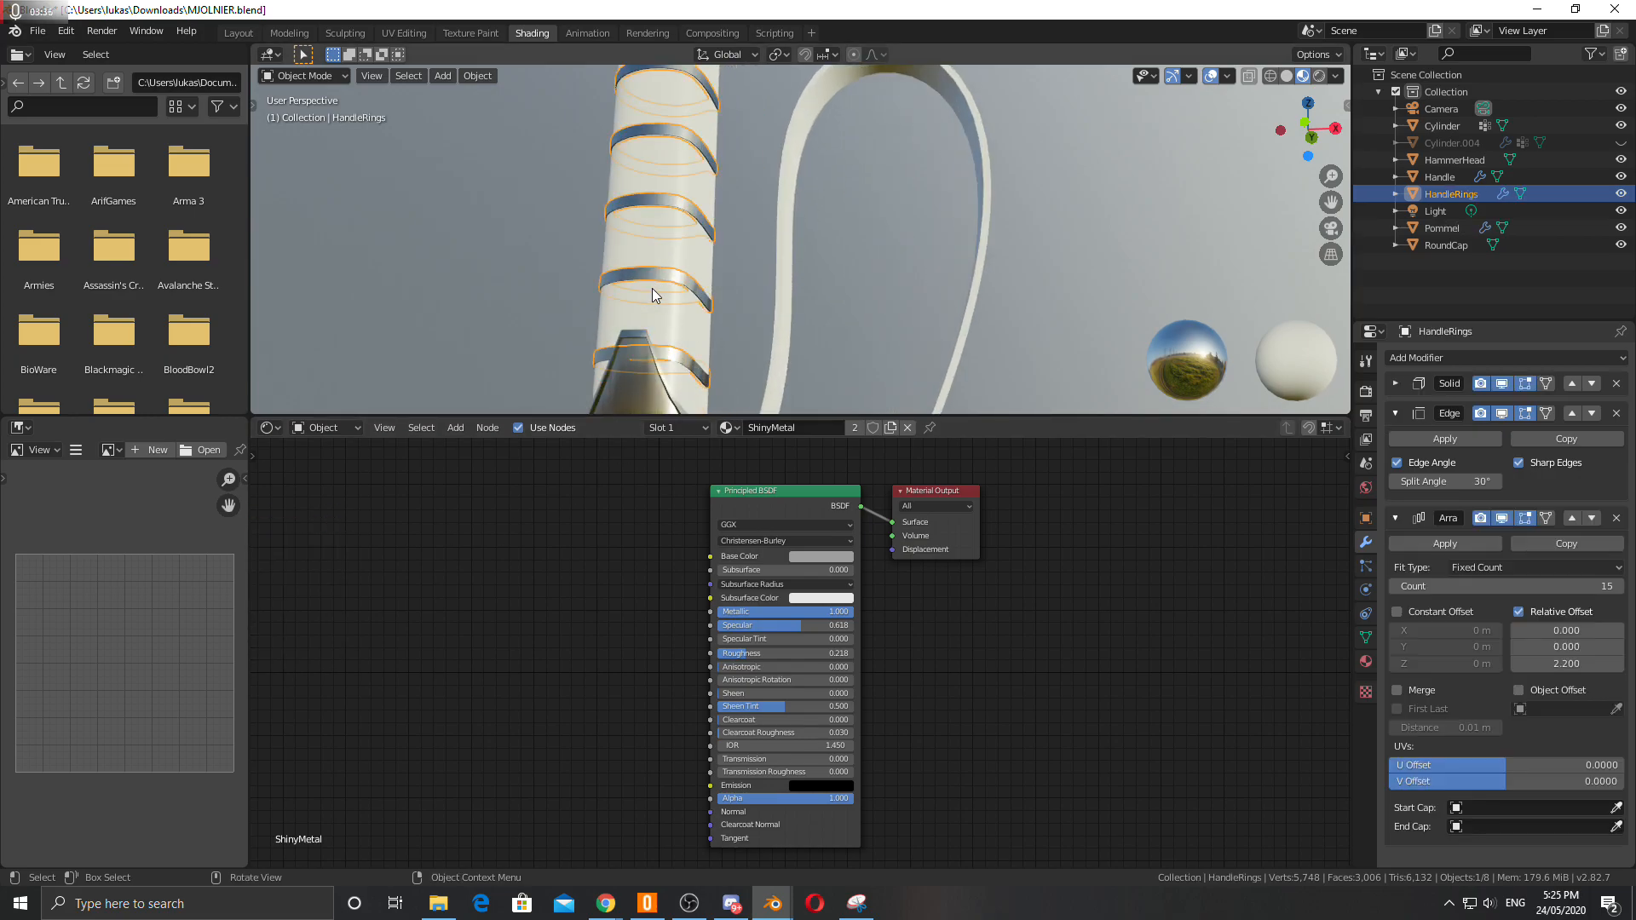
{"action": "left_click", "coordinate": [733, 429]}
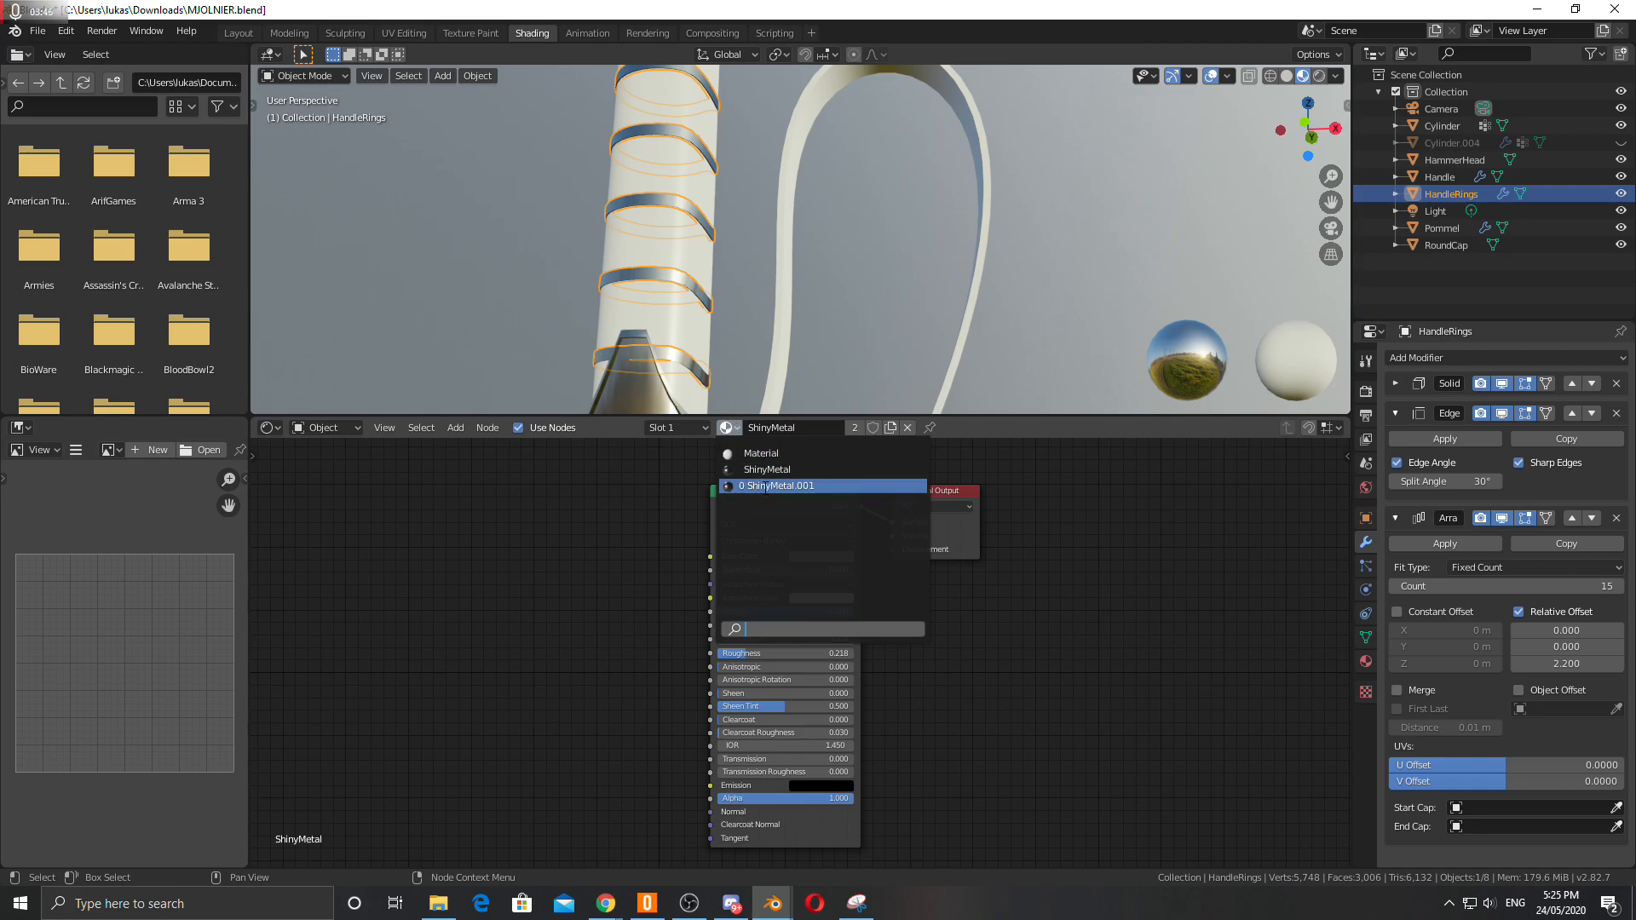
{"action": "left_click", "coordinate": [763, 470]}
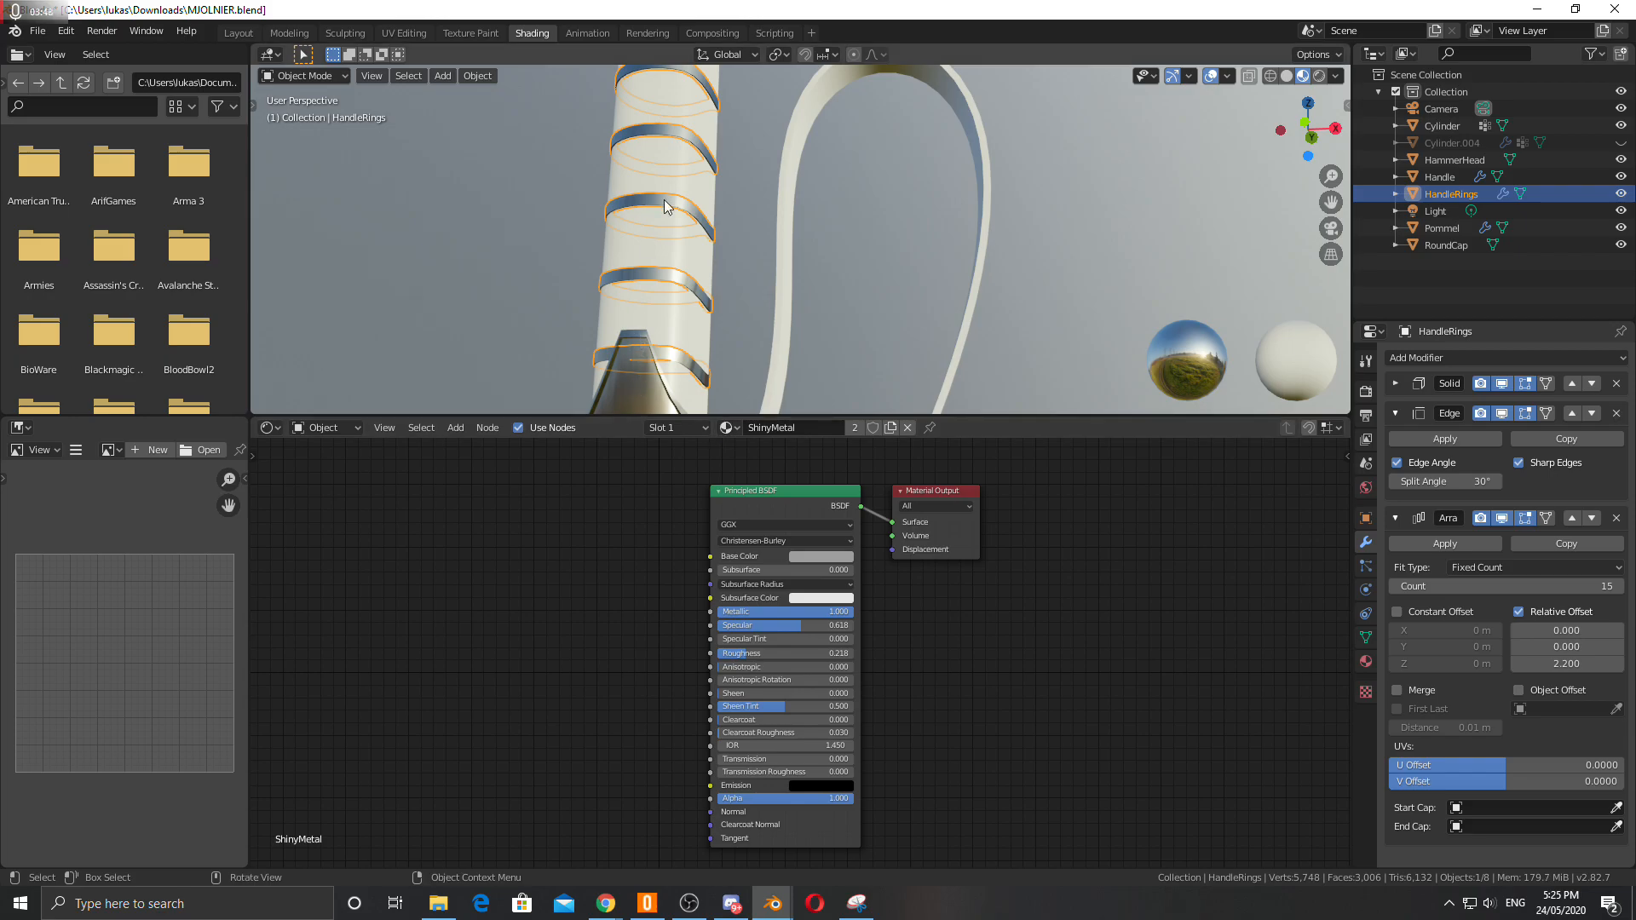
{"action": "scroll", "coordinate": [694, 341], "scroll_direction": "down", "scroll_amount": 2}
{"action": "left_click", "coordinate": [699, 356]}
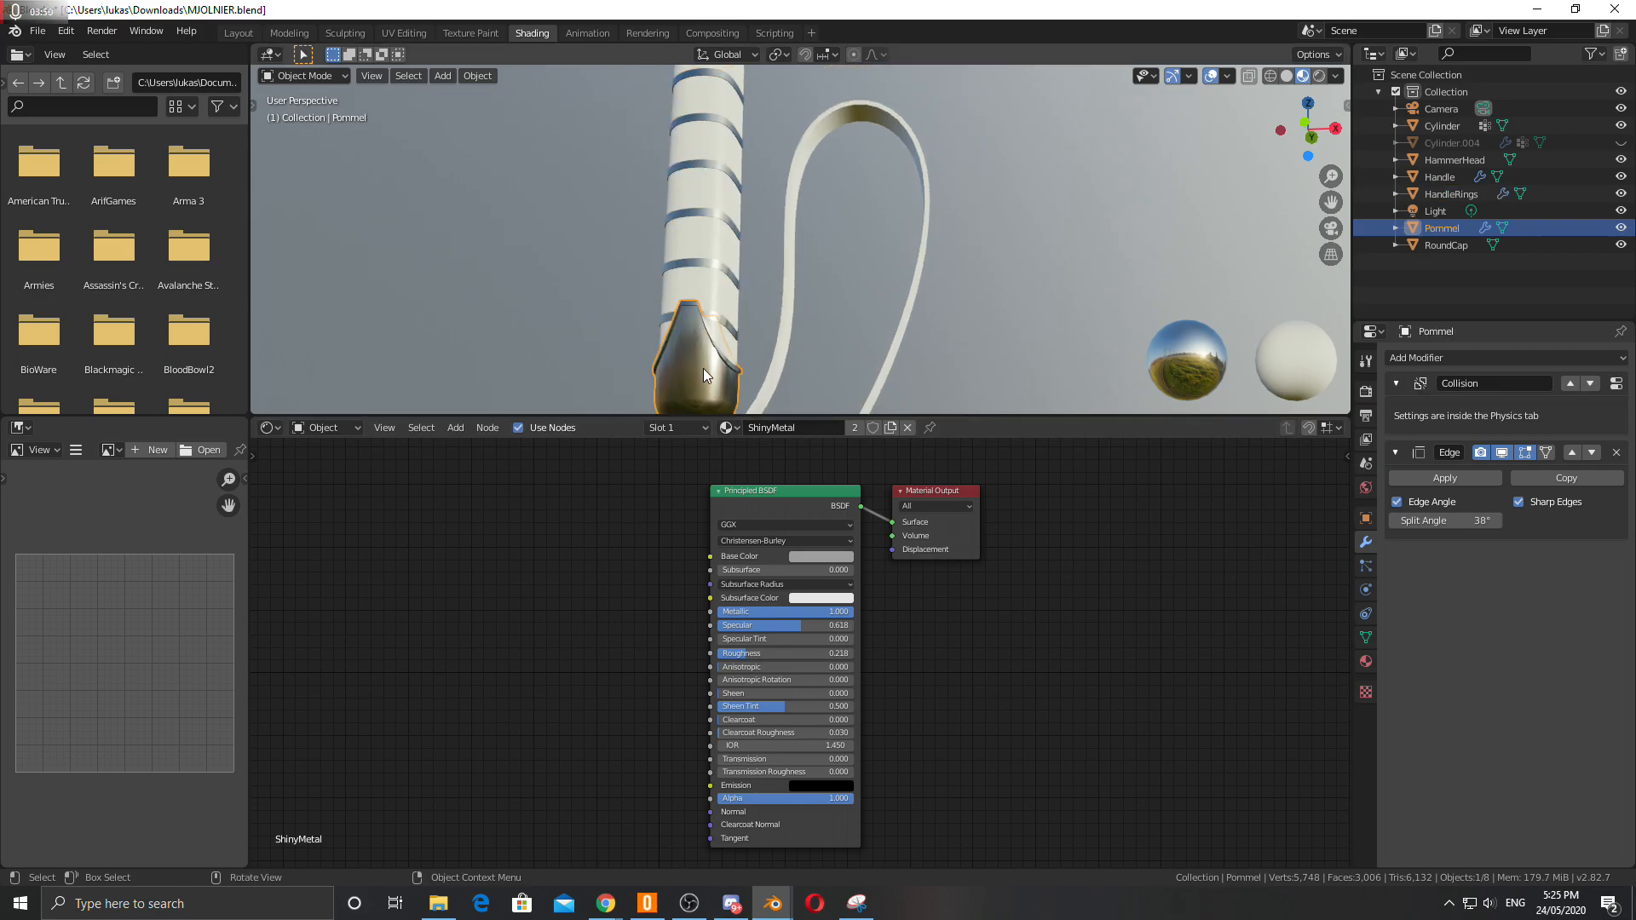
{"action": "scroll", "coordinate": [703, 358], "scroll_direction": "up", "scroll_amount": 2}
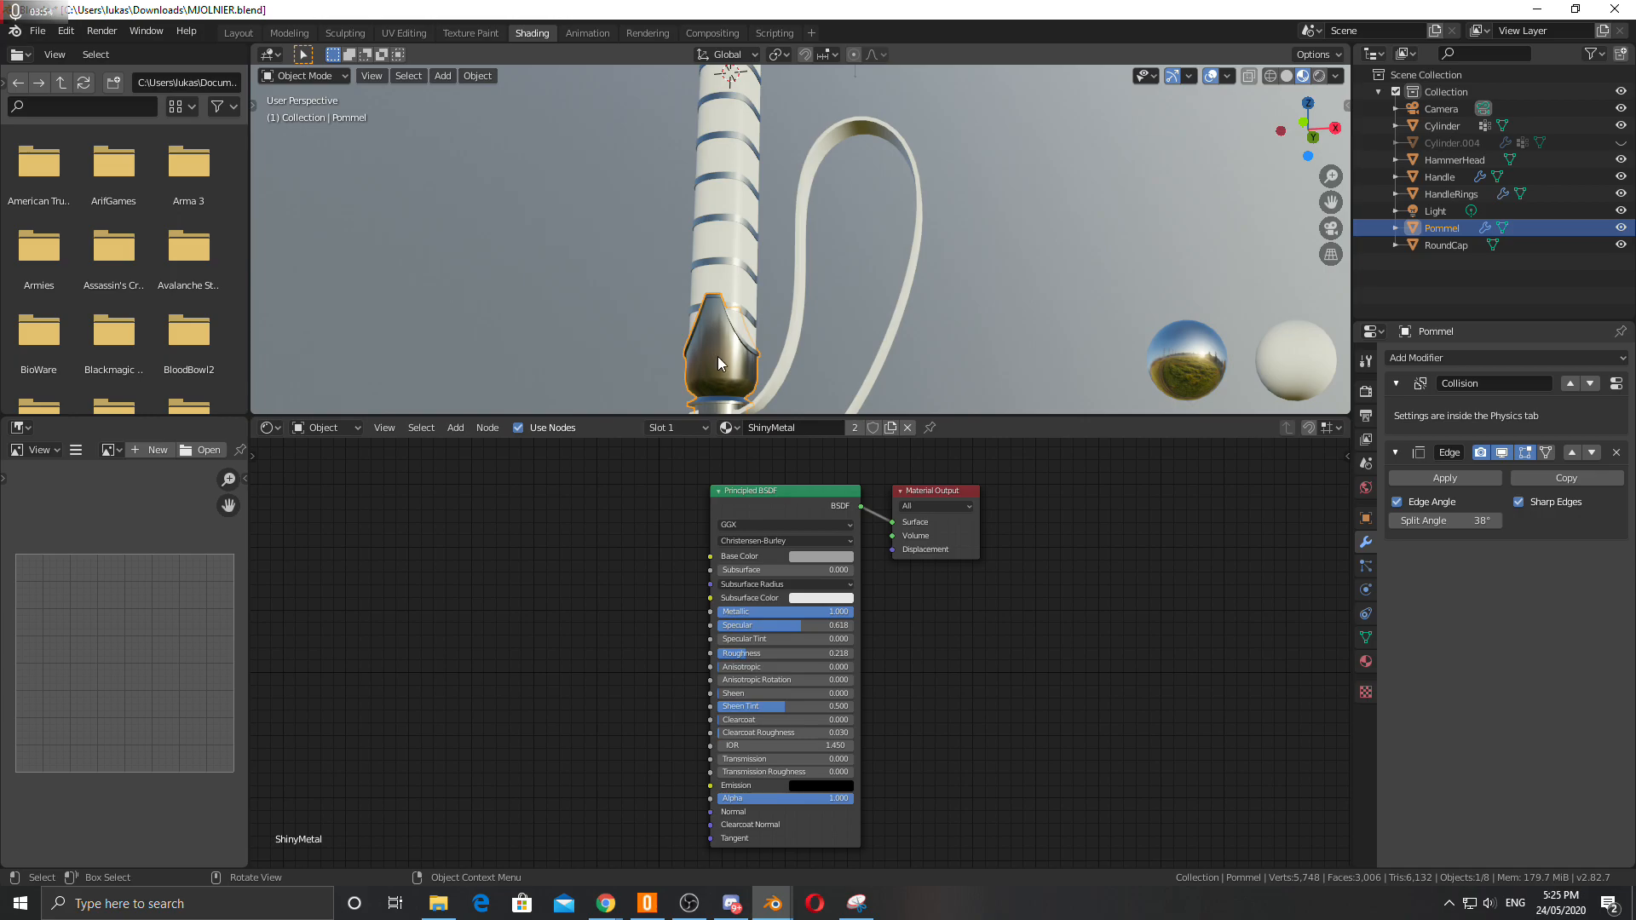
Make the pommel's material a separate single-user copy, rename it PommelMetal, and keep it assigned to the pommel.
{"action": "left_click", "coordinate": [733, 261]}
{"action": "left_click", "coordinate": [724, 356]}
{"action": "left_click", "coordinate": [888, 427]}
{"action": "left_click", "coordinate": [791, 428]}
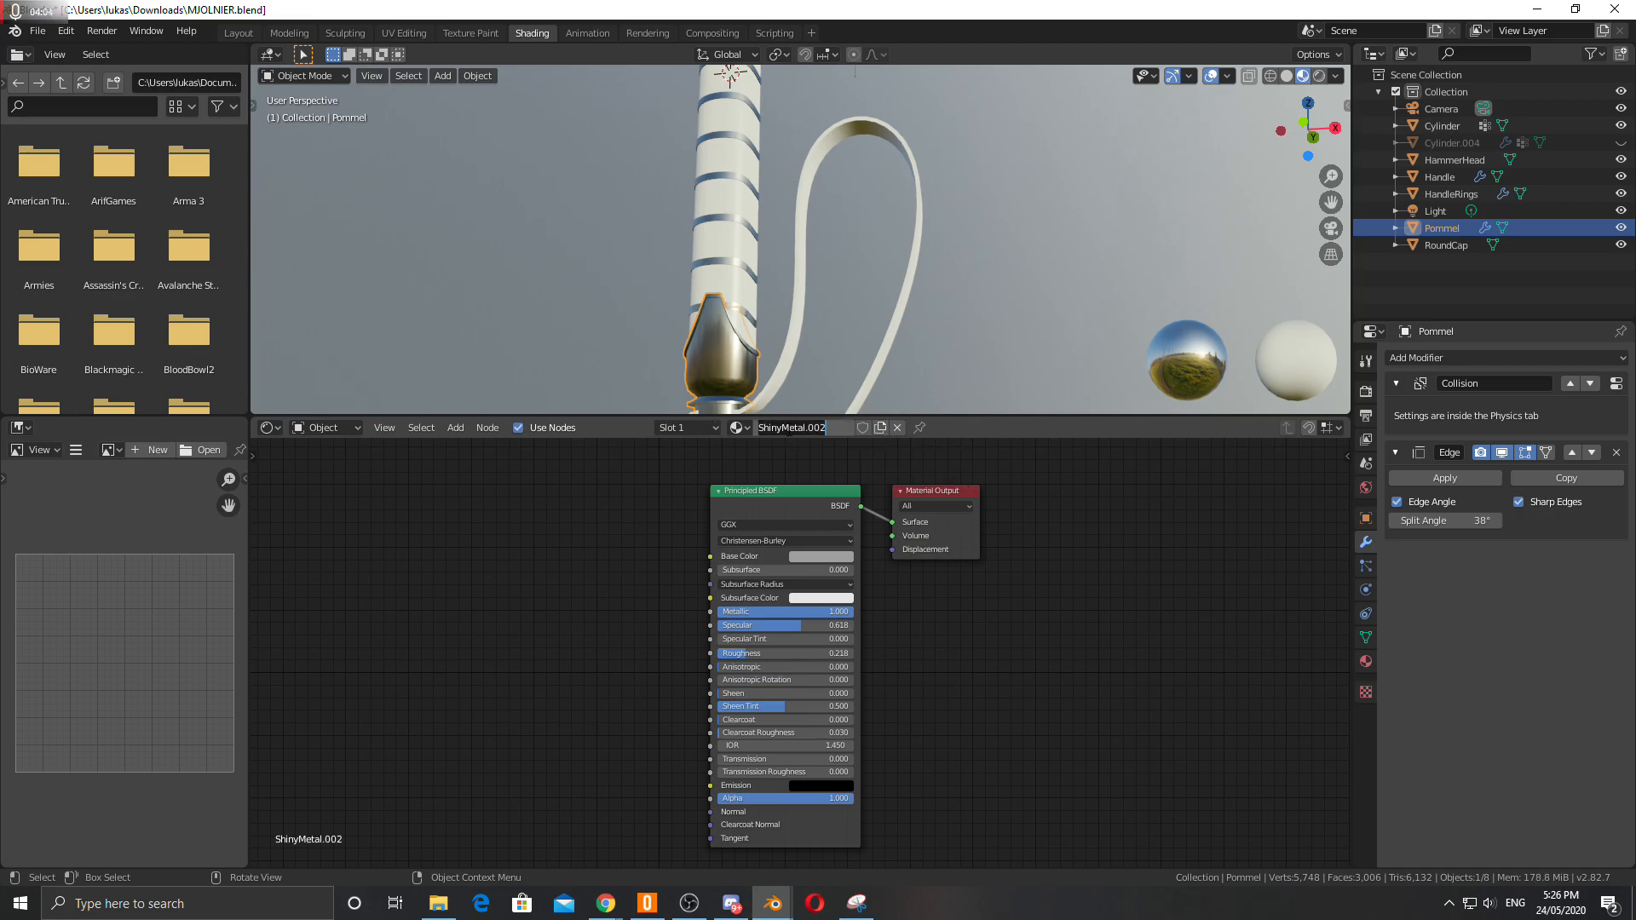
{"action": "type", "text": "PommelMetal"}
{"action": "key", "text": "Return"}
{"action": "left_click", "coordinate": [738, 428]}
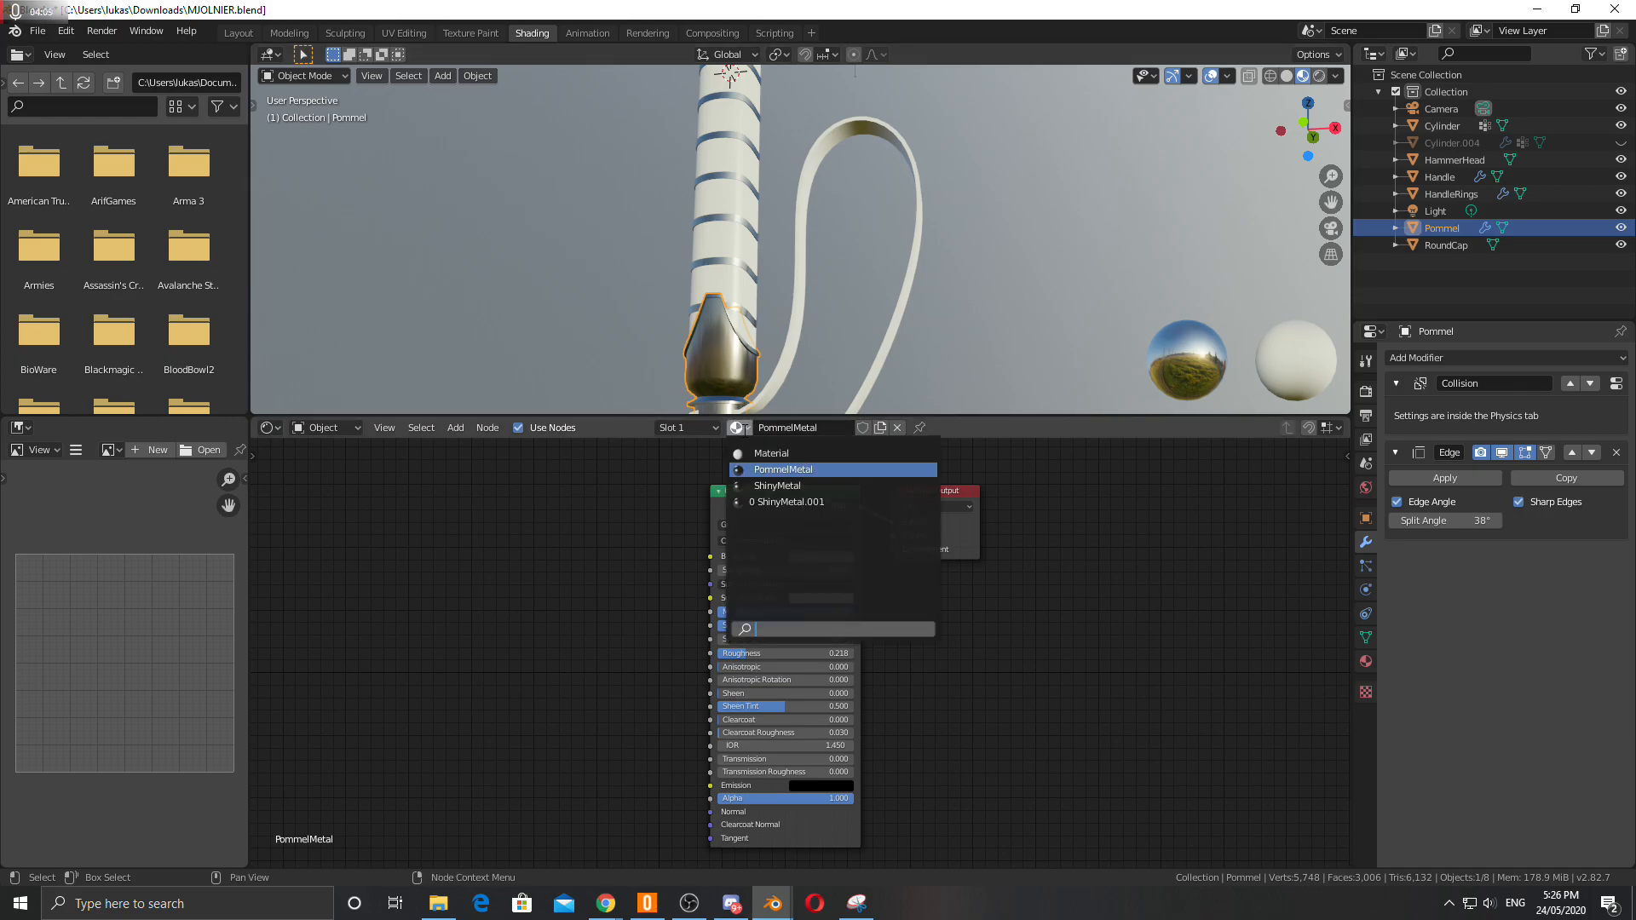
{"action": "left_click", "coordinate": [771, 469]}
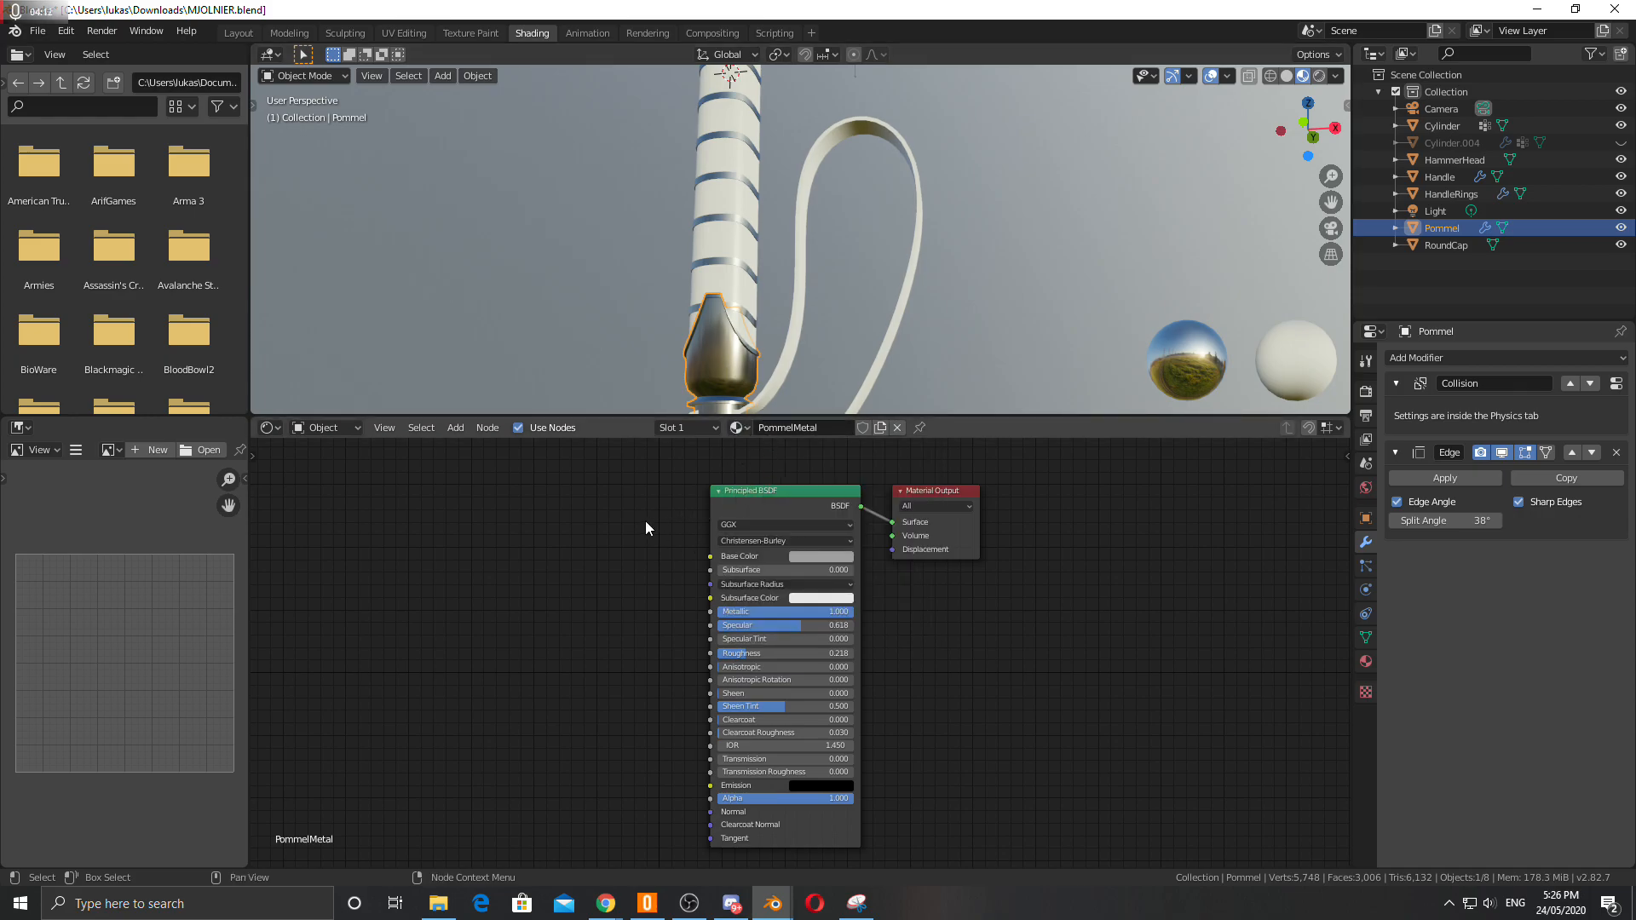
Isolate the pommel and add a Musgrave Texture node linked to the Principled BSDF's Roughness input.
{"action": "key", "text": "Home"}
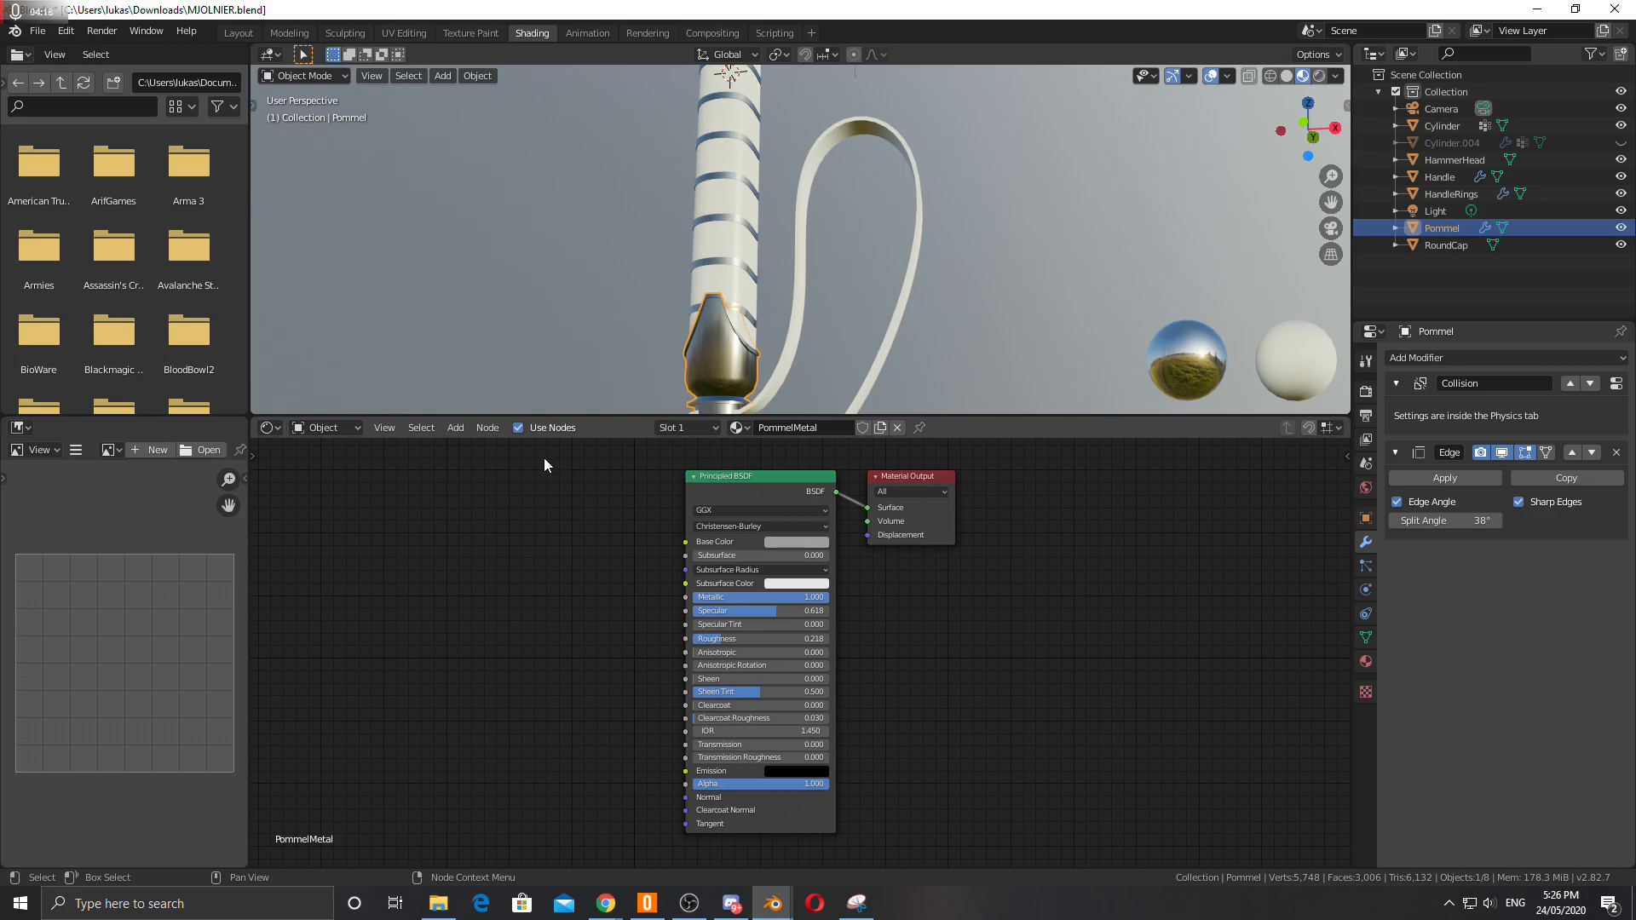
{"action": "middle_click_drag", "start_coordinate": [673, 328], "coordinate": [542, 284]}
{"action": "key", "text": "KP_Divide"}
{"action": "left_click", "coordinate": [455, 428]}
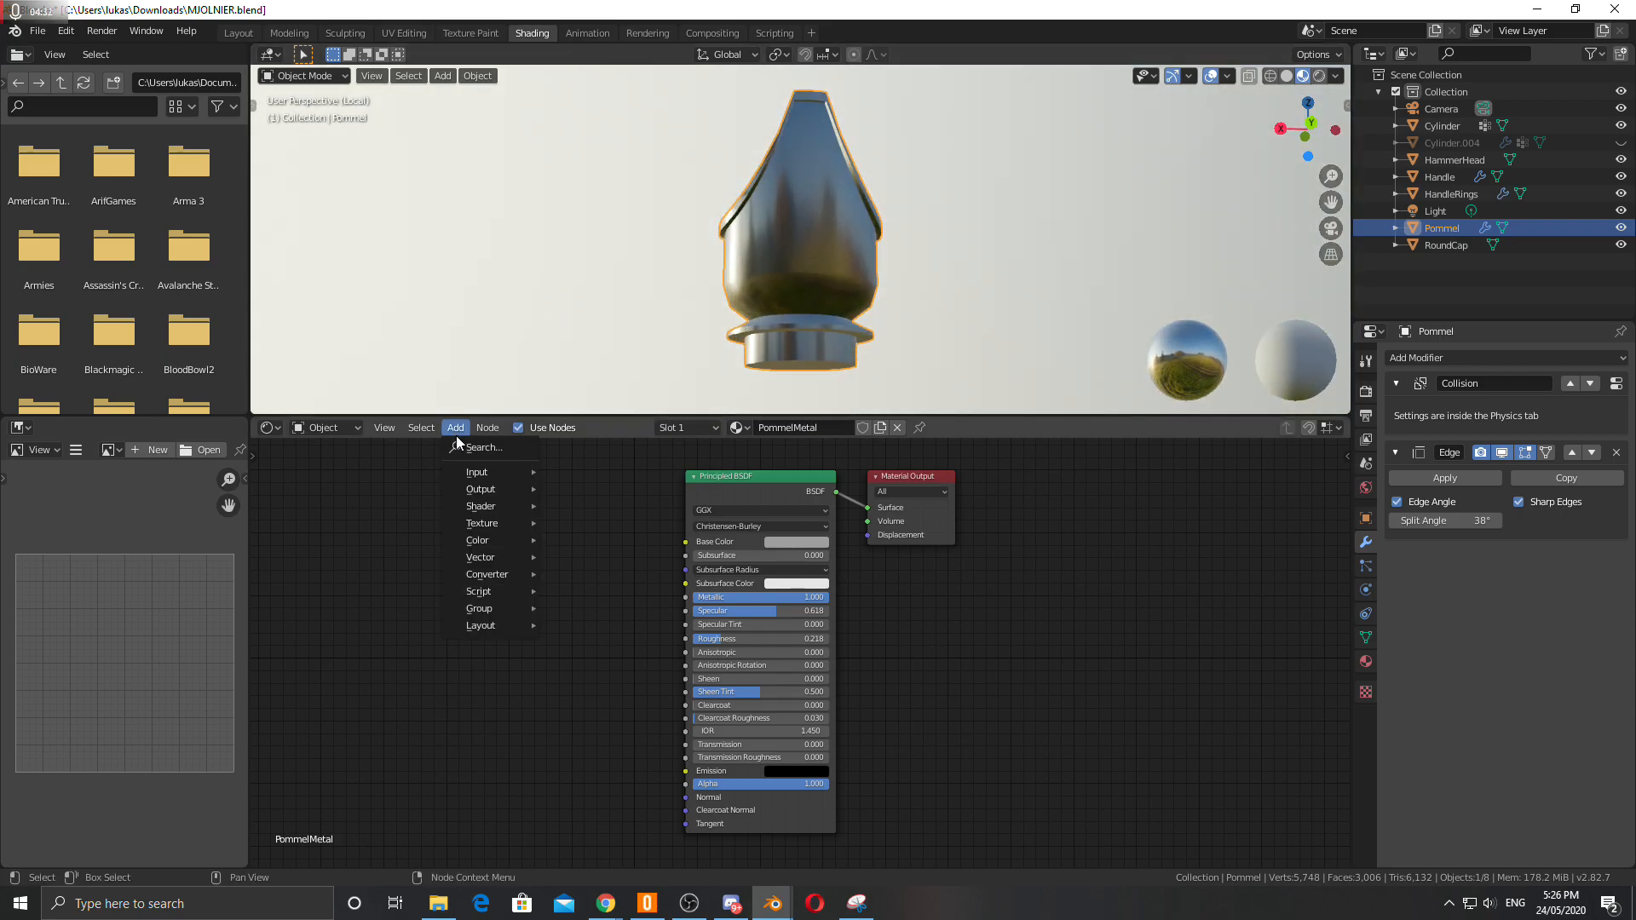
{"action": "mouse_move", "coordinate": [488, 428]}
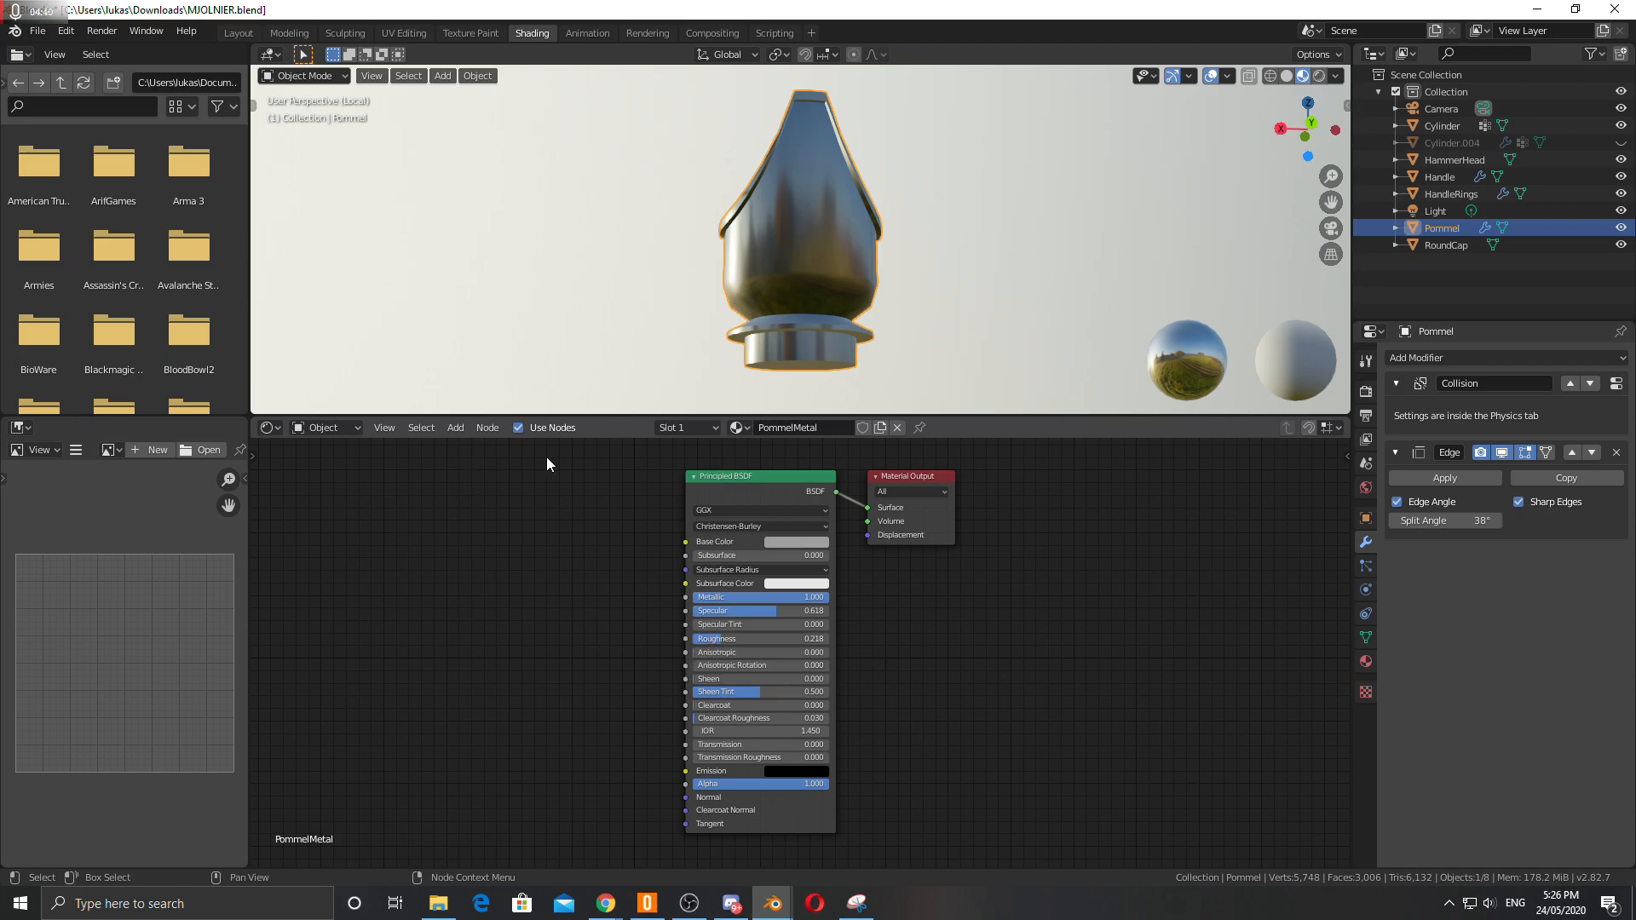
{"action": "left_click", "coordinate": [456, 431]}
{"action": "mouse_move", "coordinate": [476, 524]}
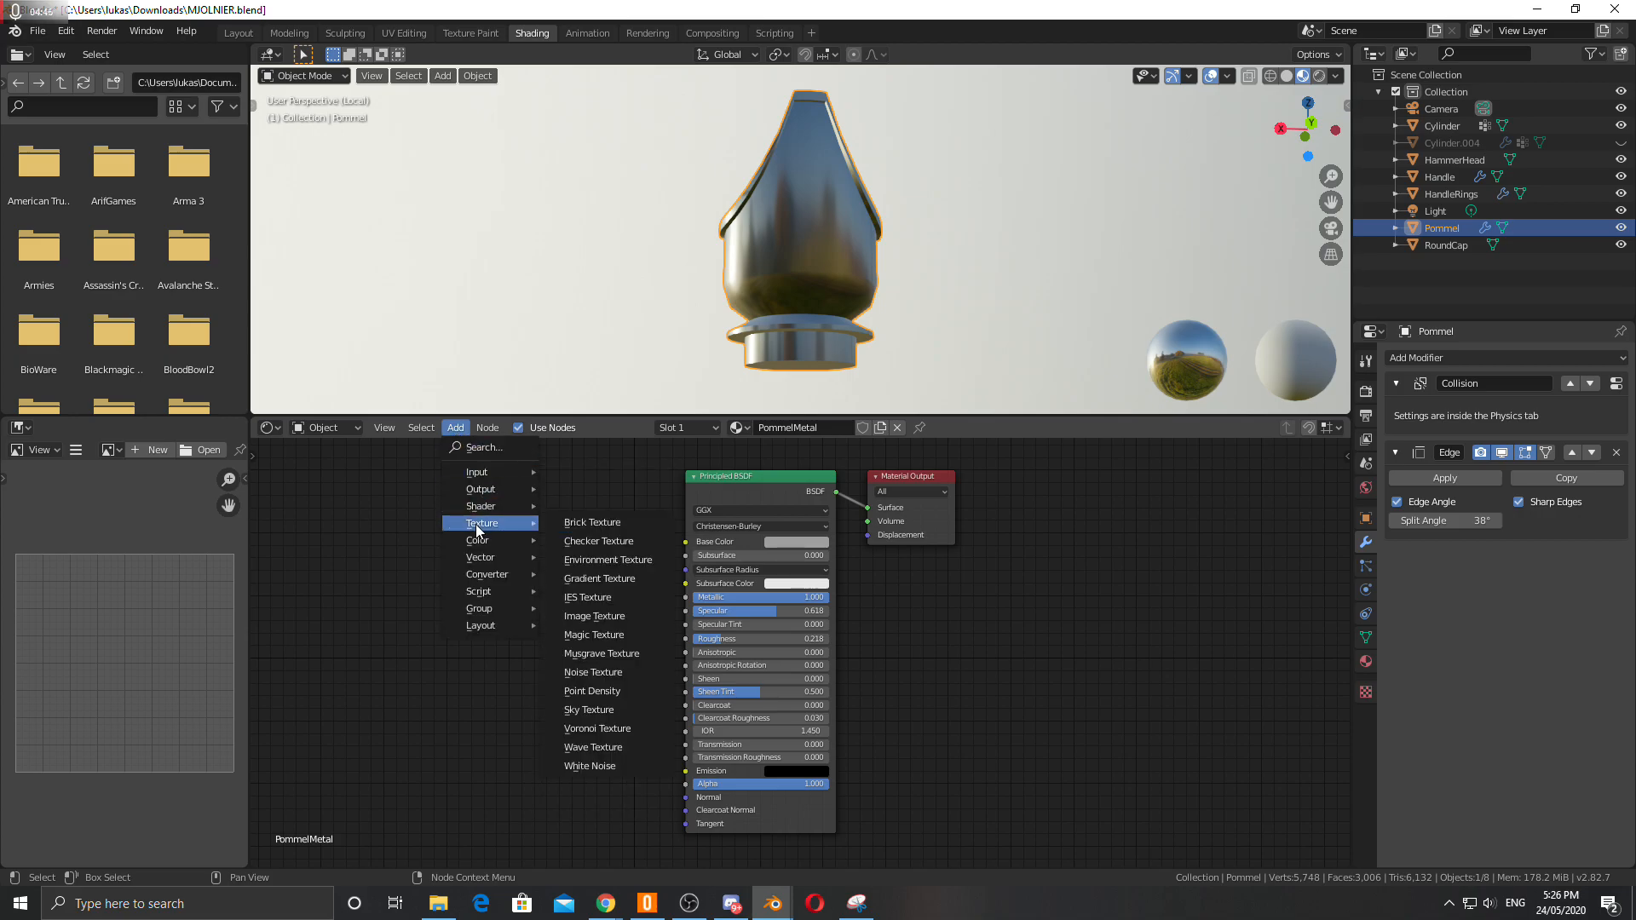
{"action": "left_click", "coordinate": [585, 653]}
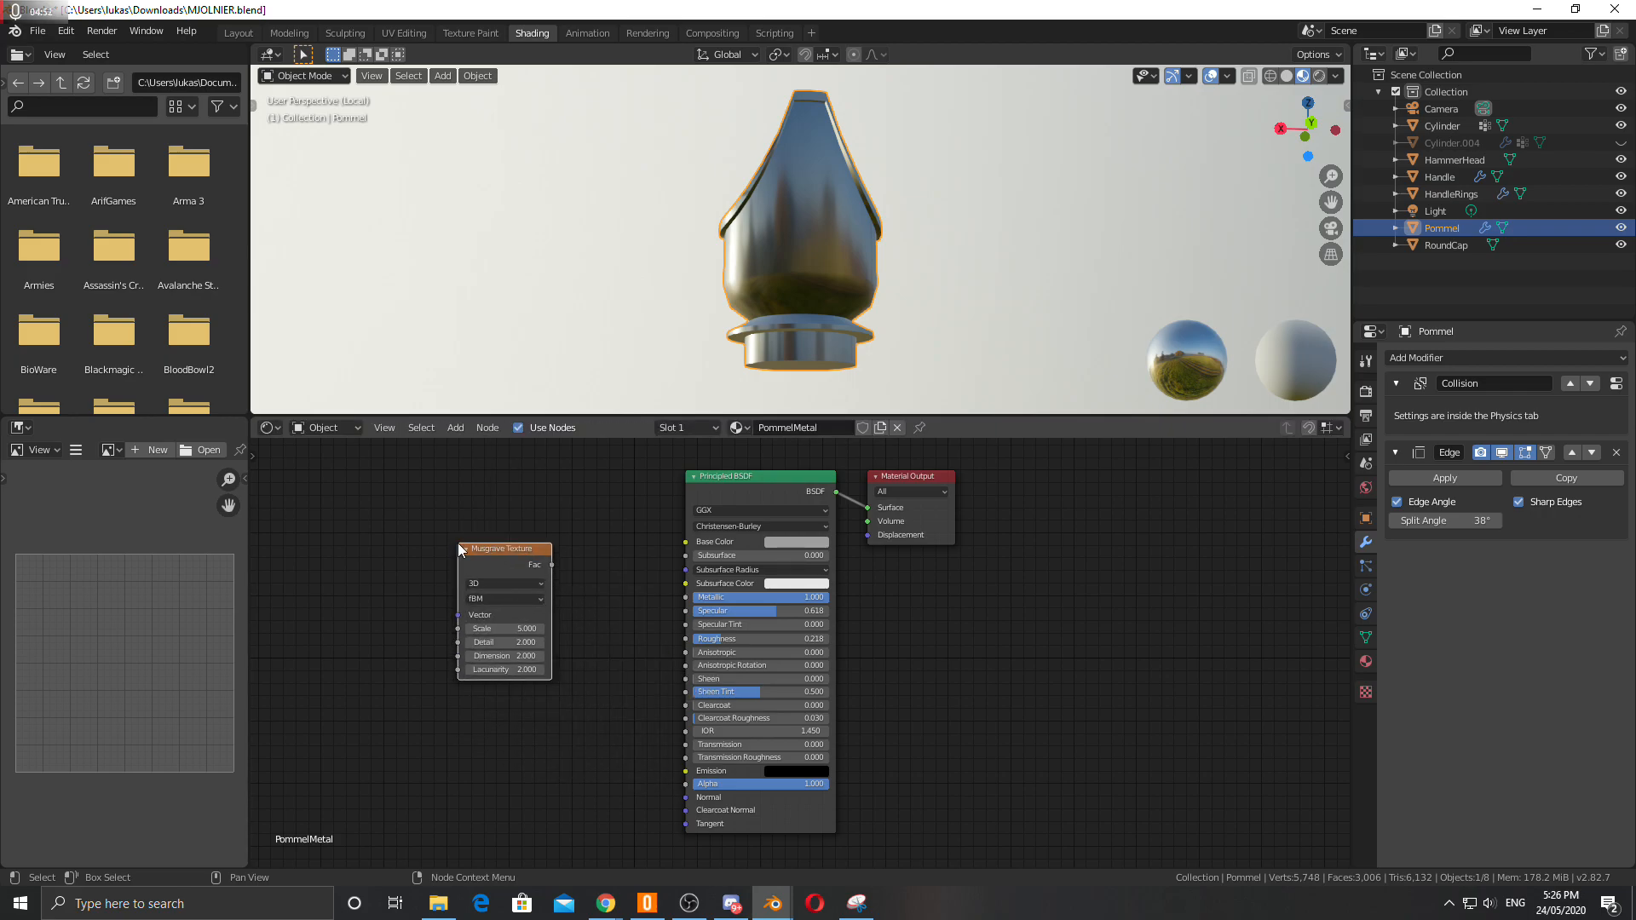
{"action": "left_click_drag", "start_coordinate": [552, 564], "coordinate": [686, 639]}
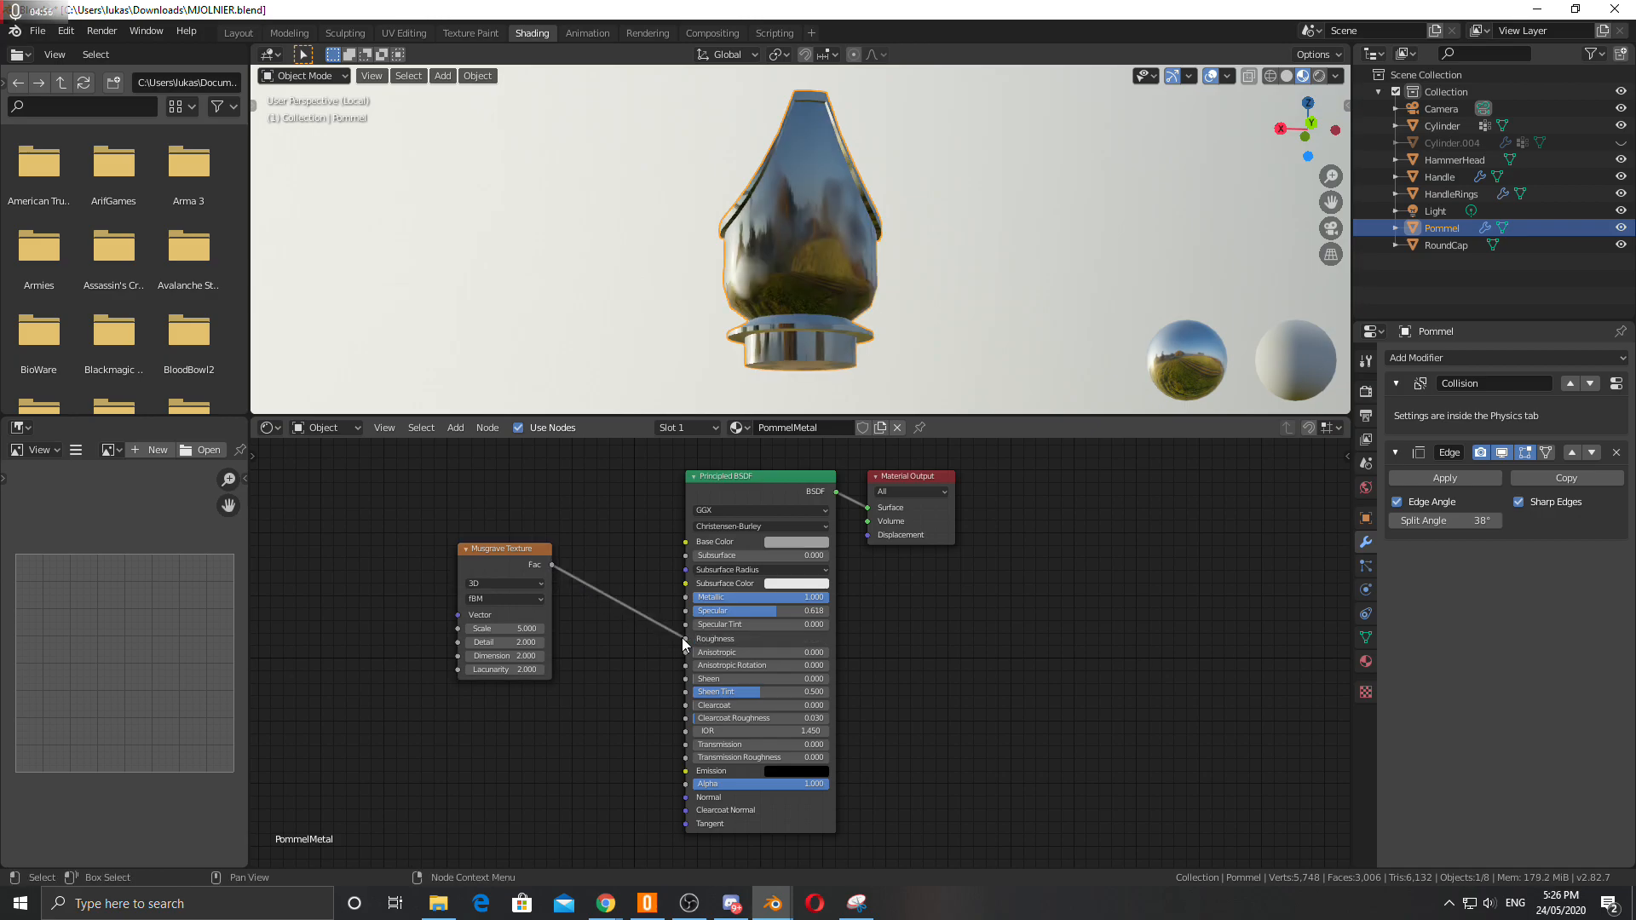
Insert a ColorRamp node between the Musgrave Texture's Fac output and the Roughness input.
{"action": "middle_click_drag", "start_coordinate": [804, 282], "coordinate": [840, 299]}
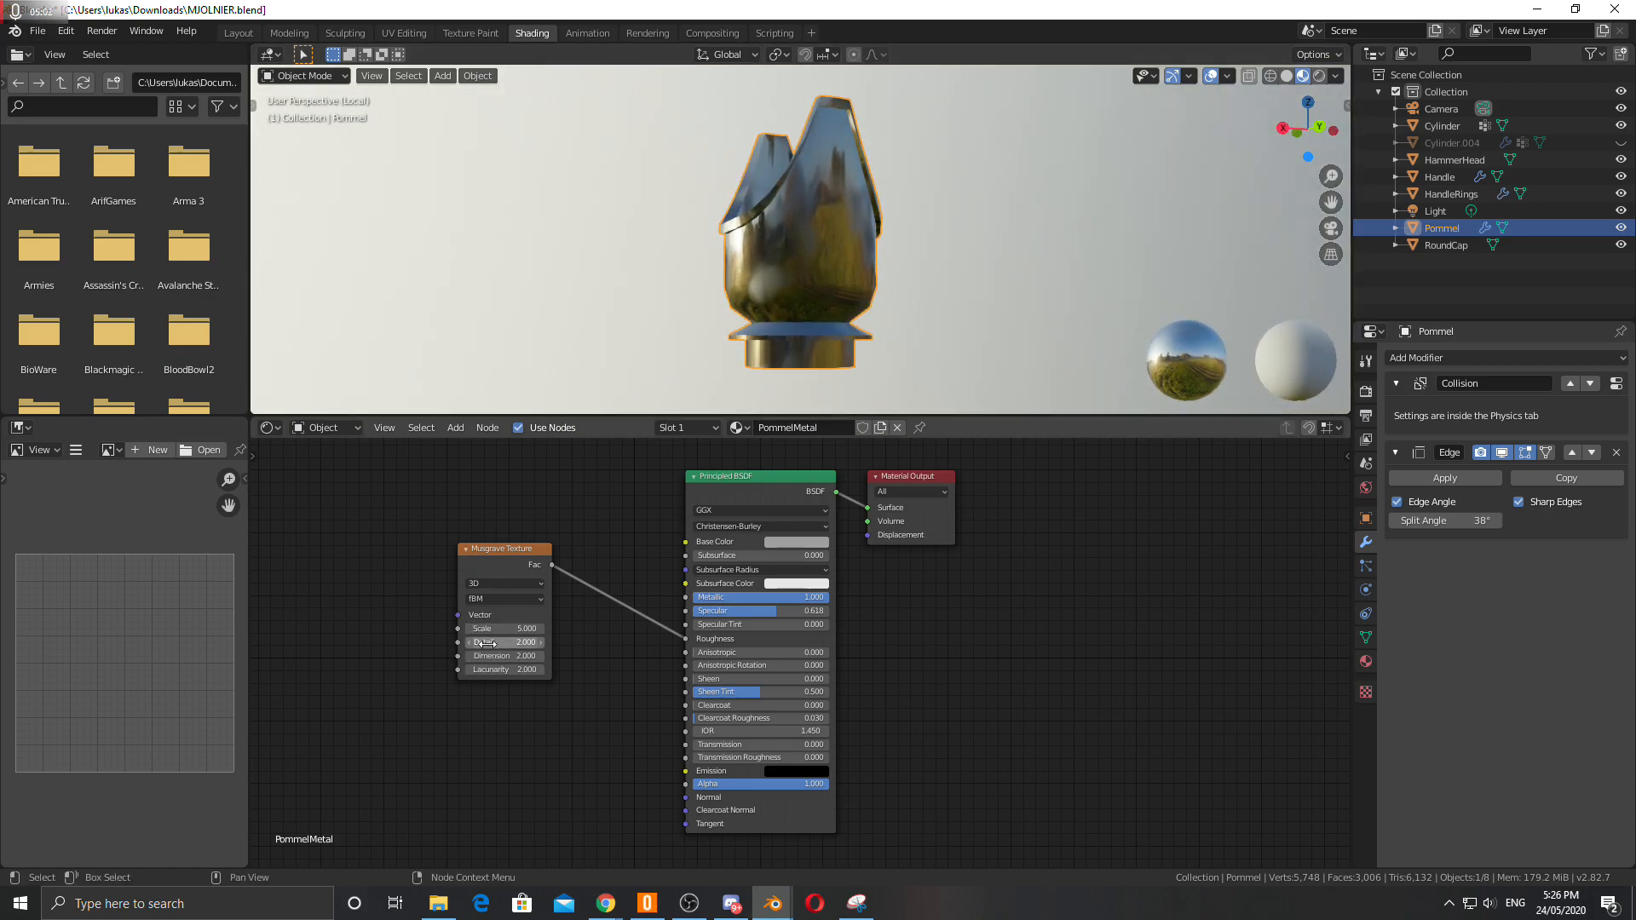
{"action": "scroll", "coordinate": [805, 252], "scroll_direction": "up", "scroll_amount": 3}
{"action": "middle_click_drag", "start_coordinate": [806, 249], "coordinate": [739, 244]}
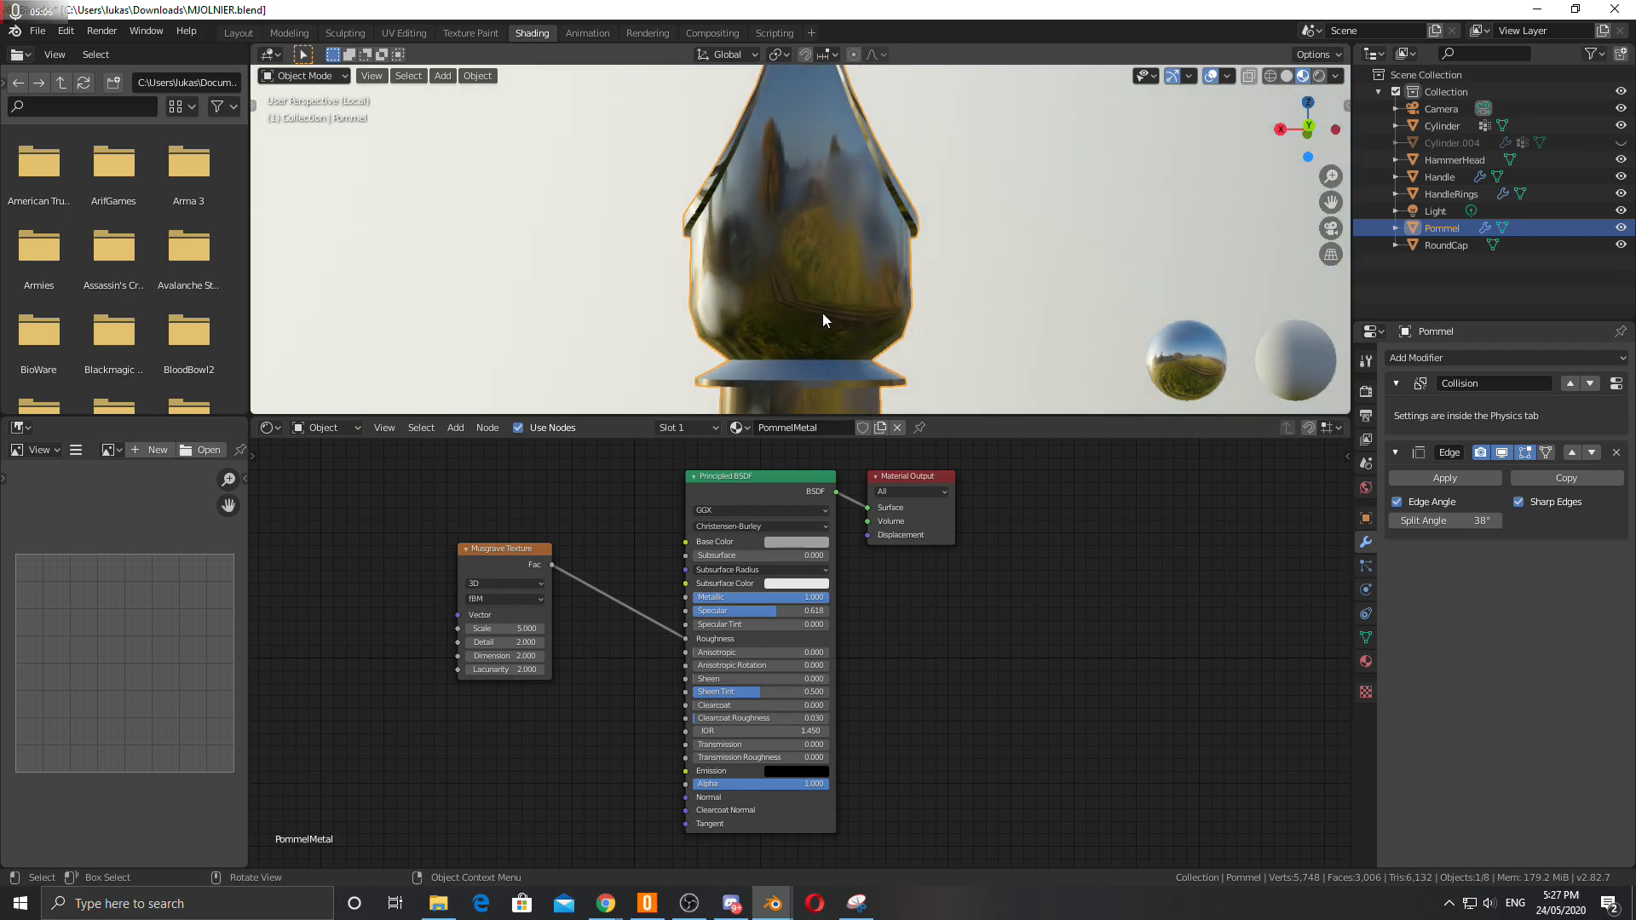
{"action": "middle_click_drag", "start_coordinate": [835, 294], "coordinate": [360, 286]}
{"action": "middle_click_drag", "start_coordinate": [791, 165], "coordinate": [833, 201]}
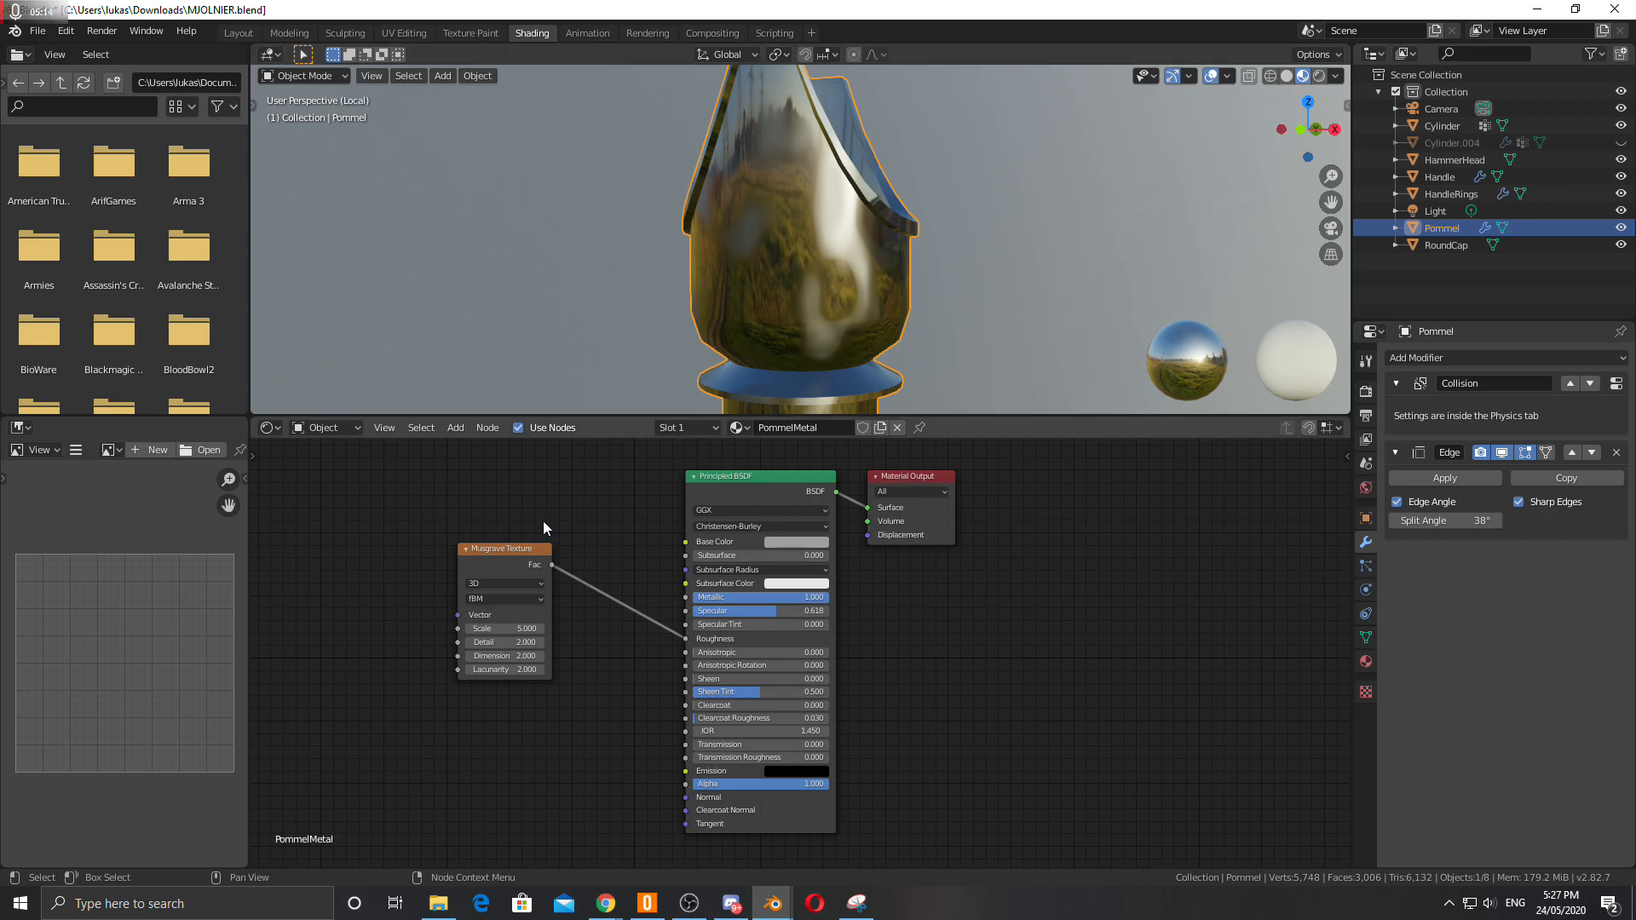
{"action": "left_click_drag", "start_coordinate": [518, 549], "coordinate": [479, 551]}
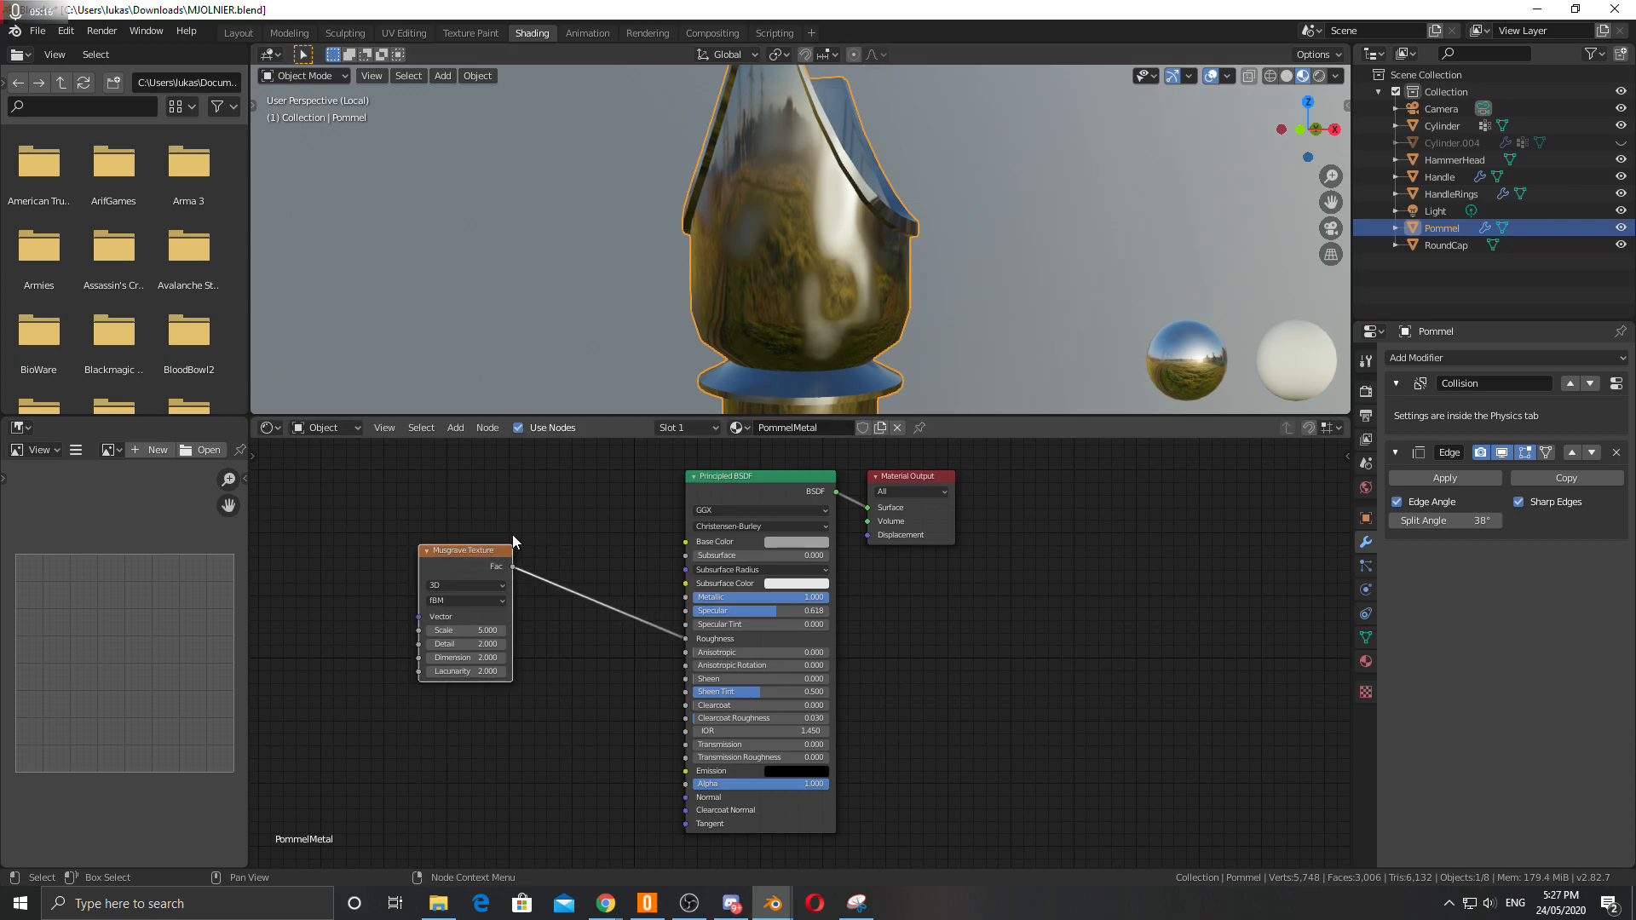
{"action": "left_click", "coordinate": [455, 427]}
{"action": "mouse_move", "coordinate": [474, 491]}
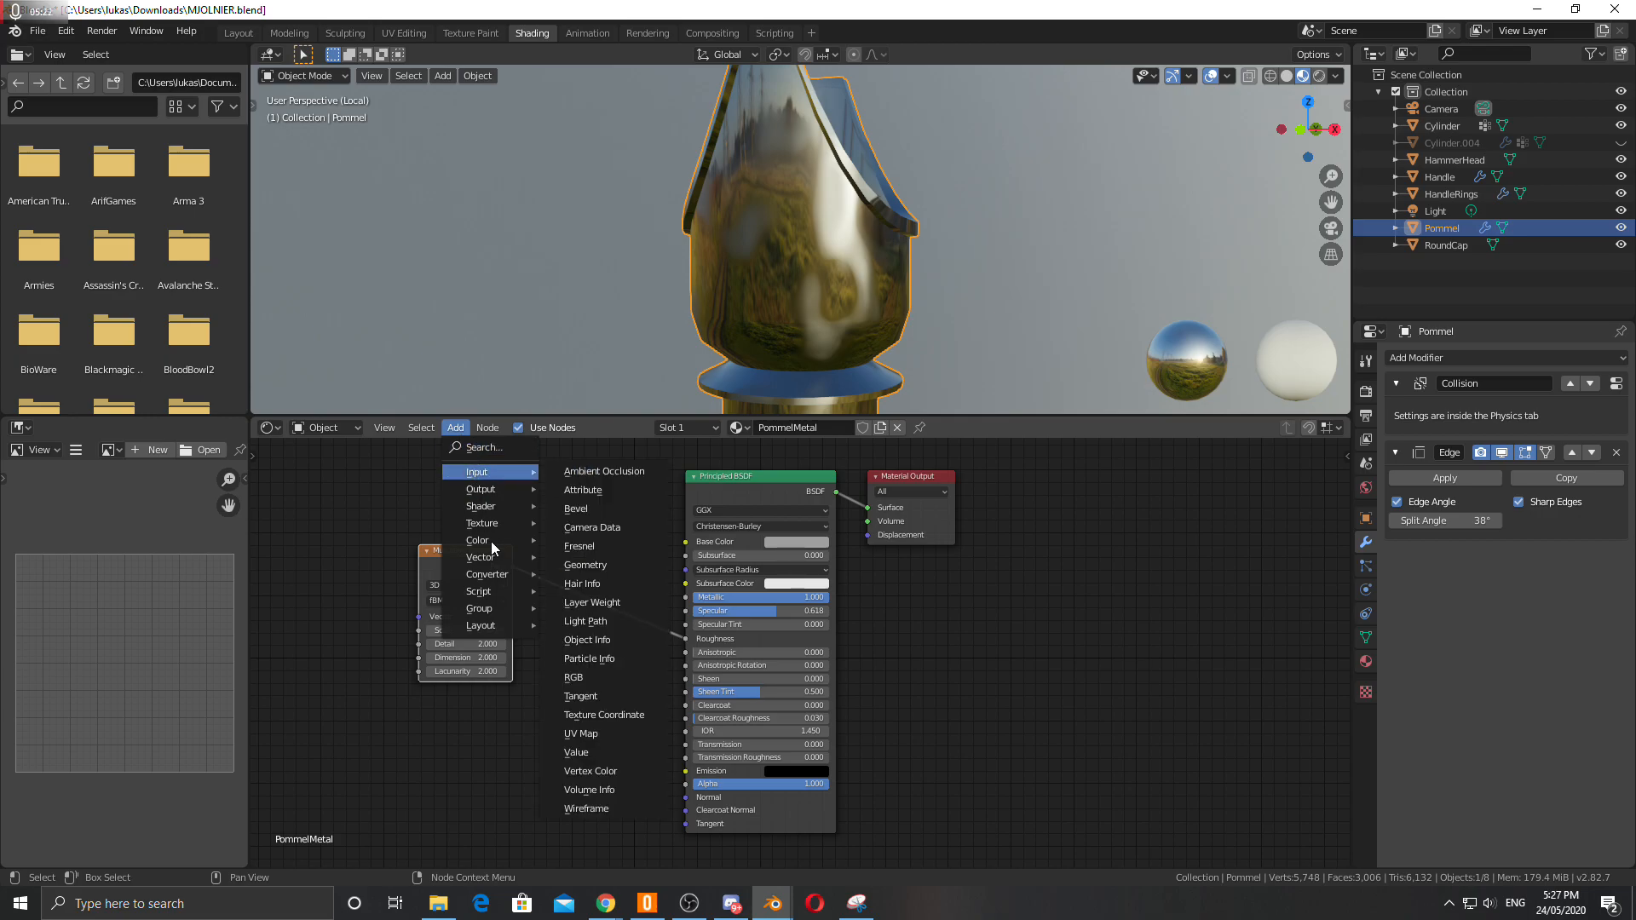
{"action": "mouse_move", "coordinate": [472, 542]}
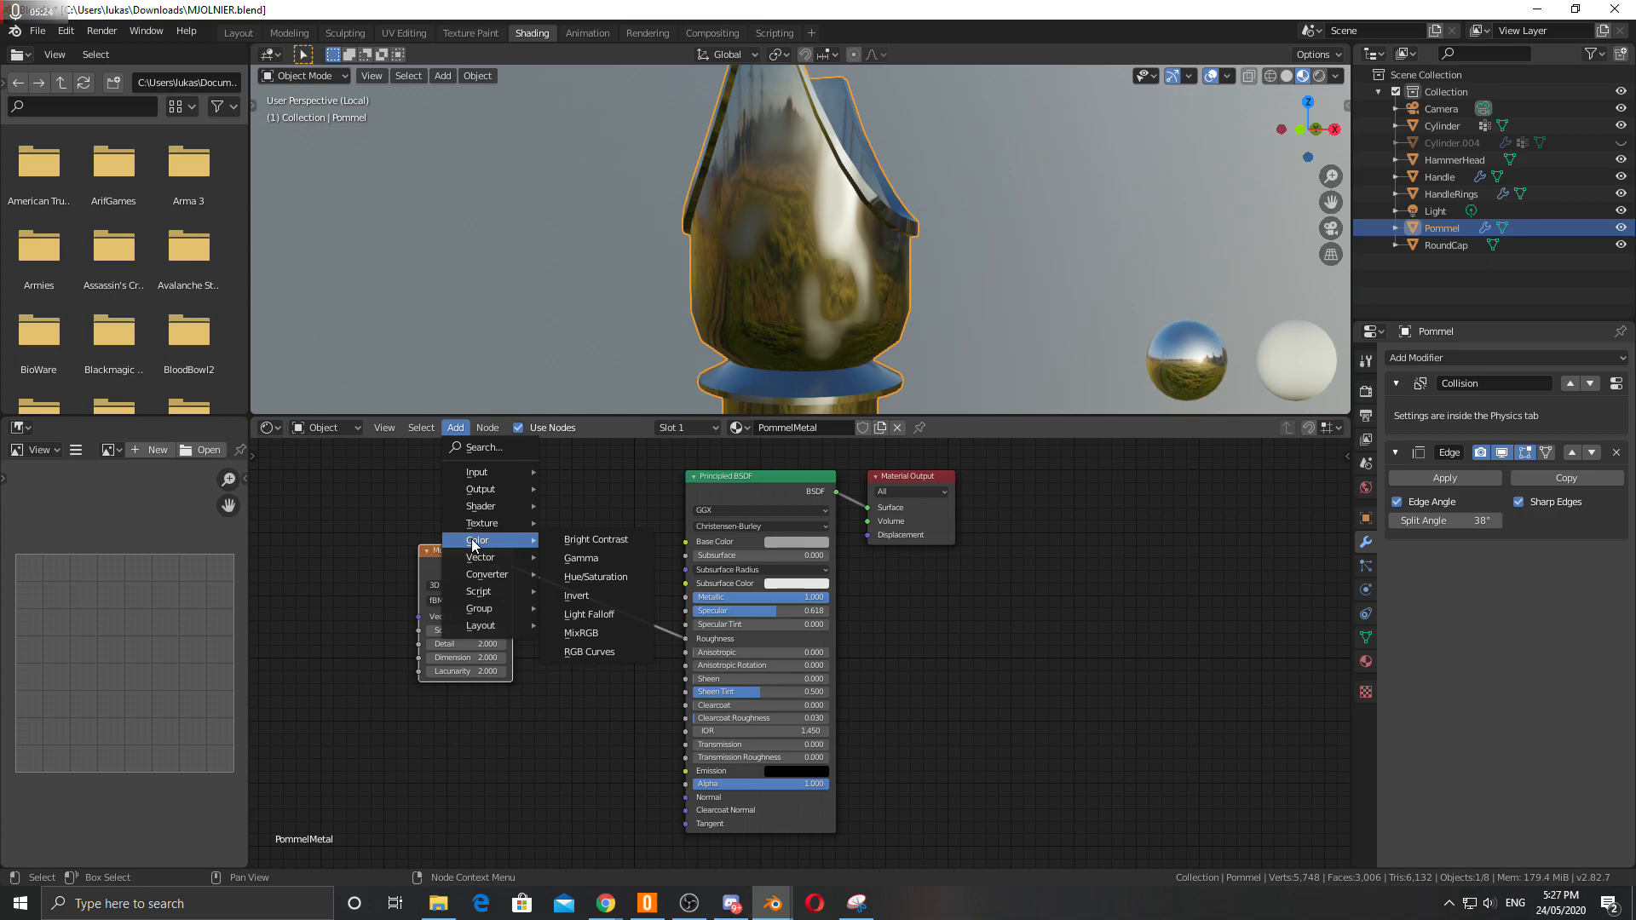
{"action": "left_click", "coordinate": [477, 448]}
{"action": "type", "text": "ramp"}
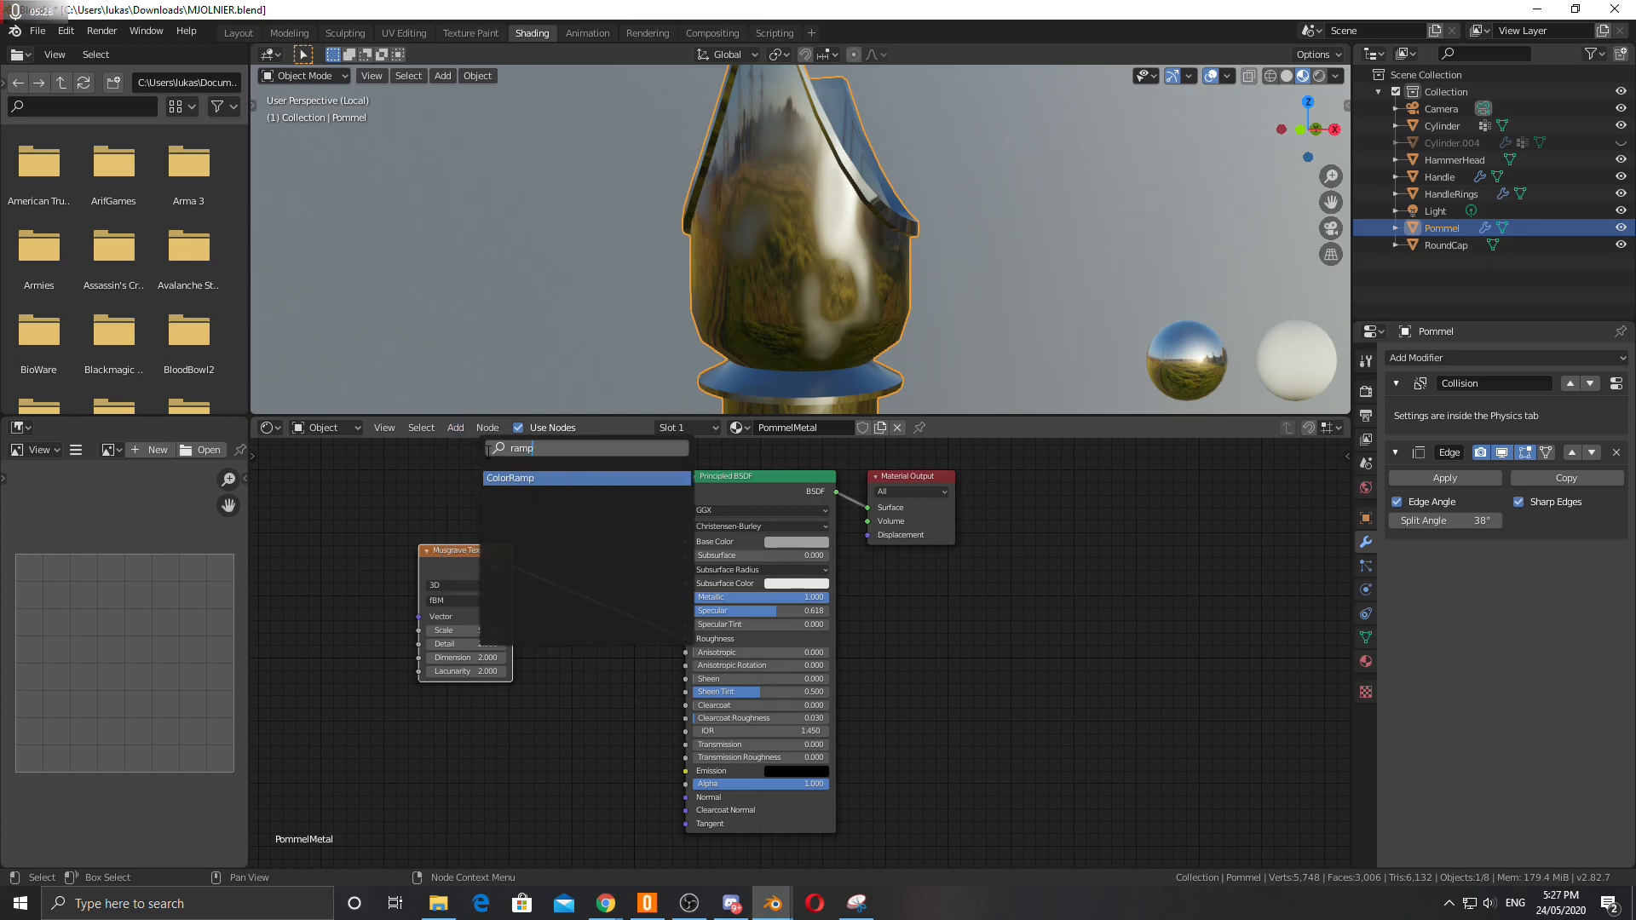
{"action": "left_click", "coordinate": [505, 479]}
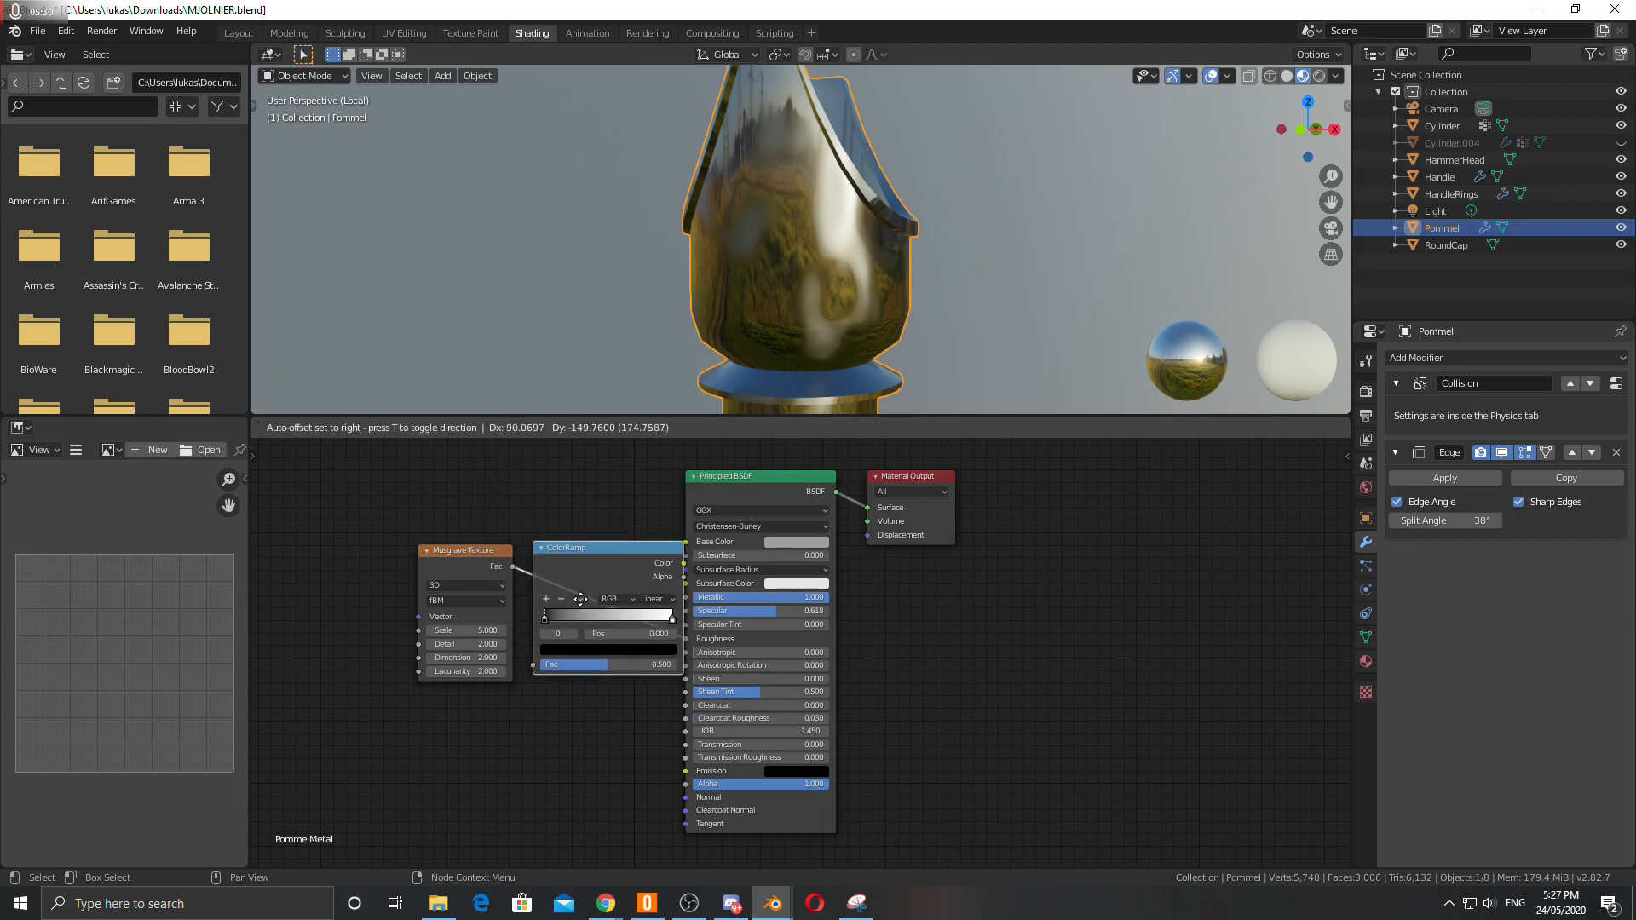
{"action": "left_click", "coordinate": [575, 597]}
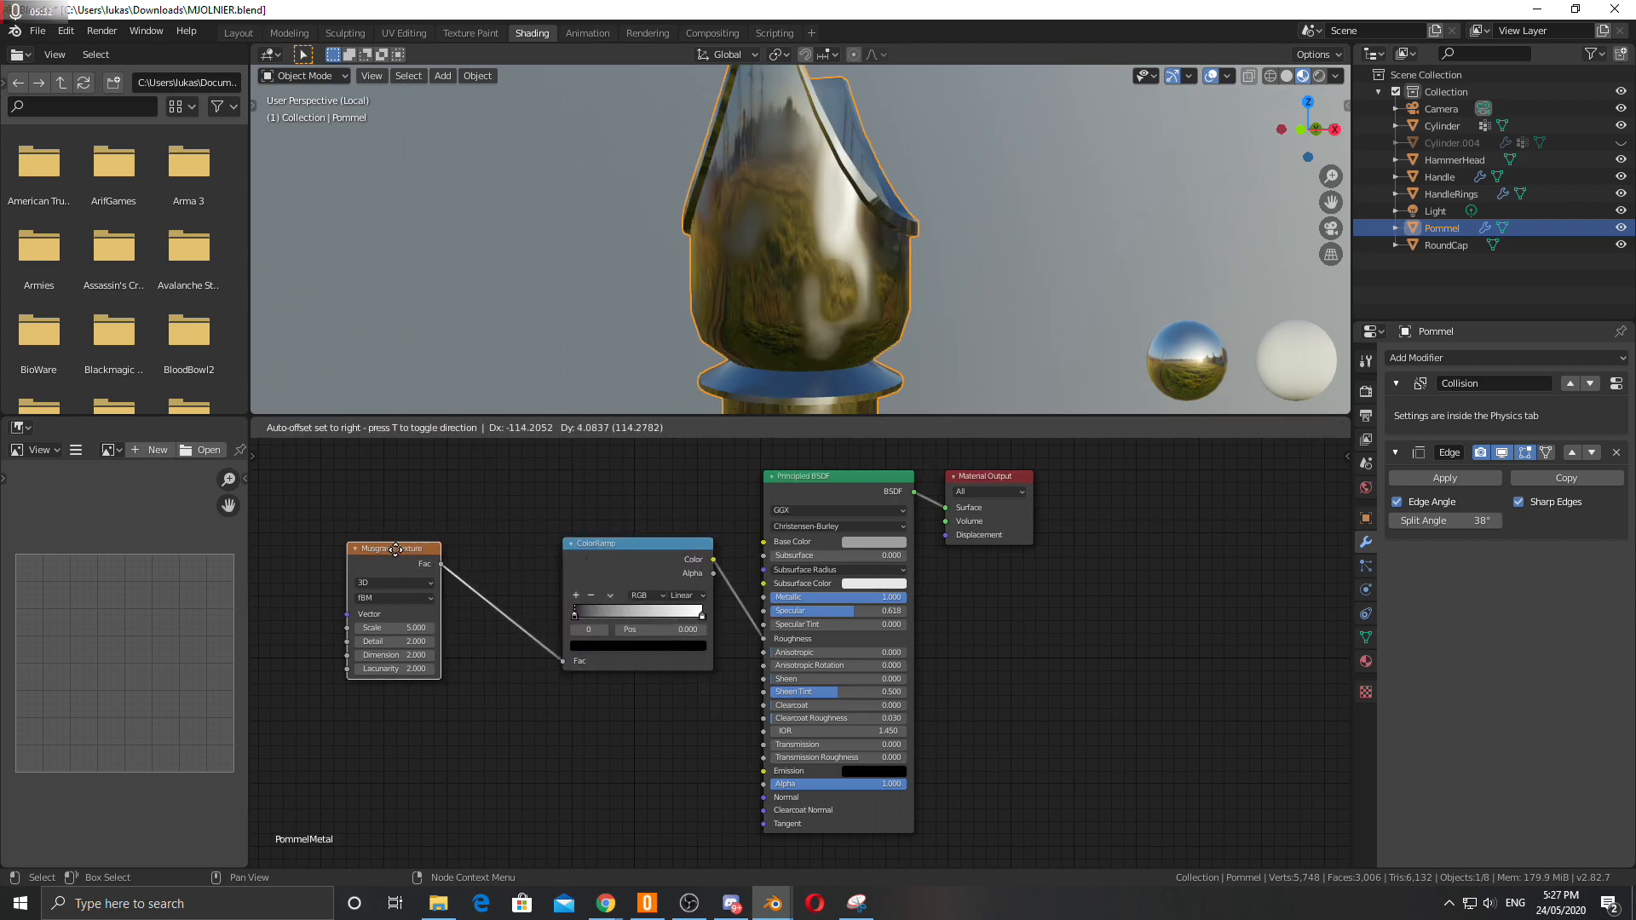
{"action": "left_click_drag", "start_coordinate": [620, 554], "coordinate": [578, 549]}
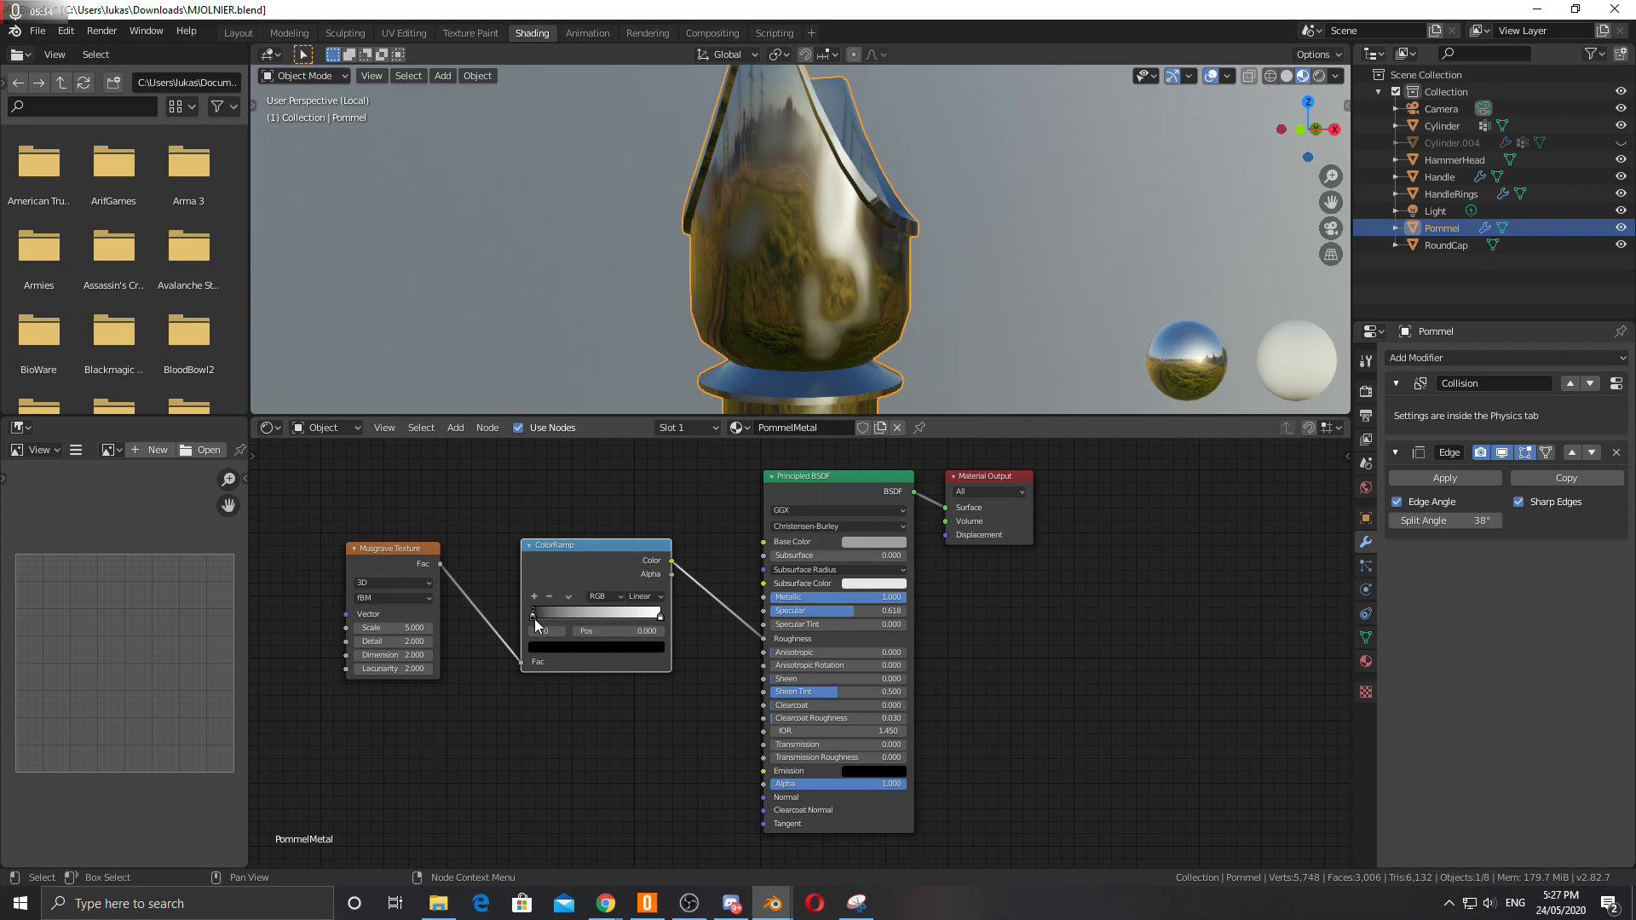
Try Constant interpolation on the ColorRamp while shifting its white stop, then revert to Linear.
{"action": "left_click_drag", "start_coordinate": [535, 619], "coordinate": [537, 620]}
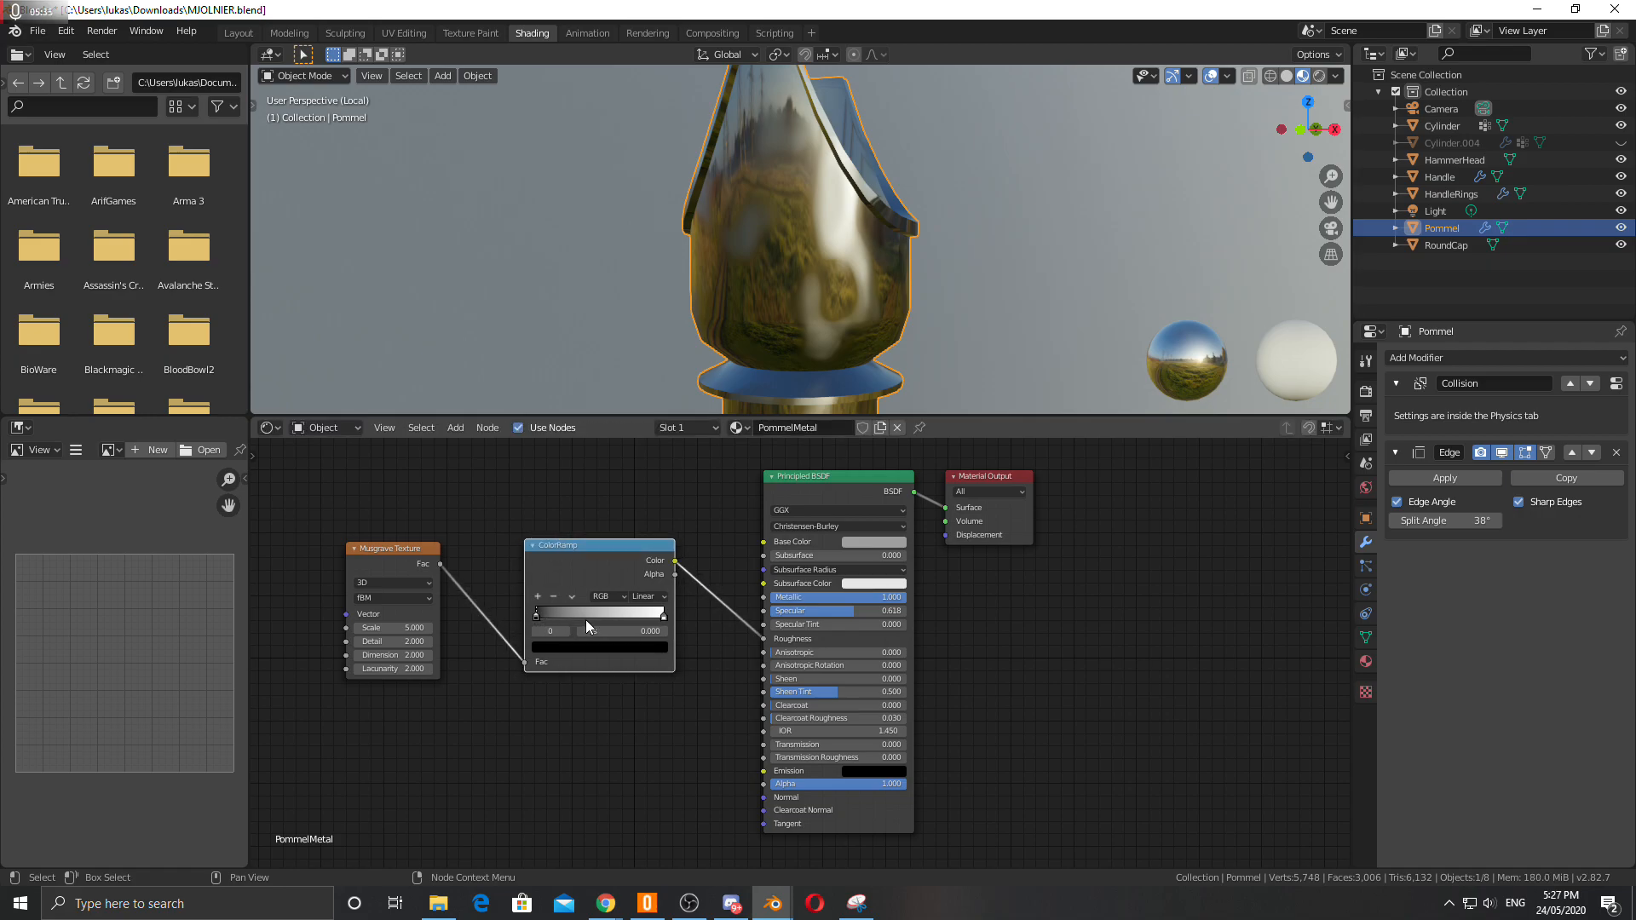
{"action": "left_click", "coordinate": [663, 598]}
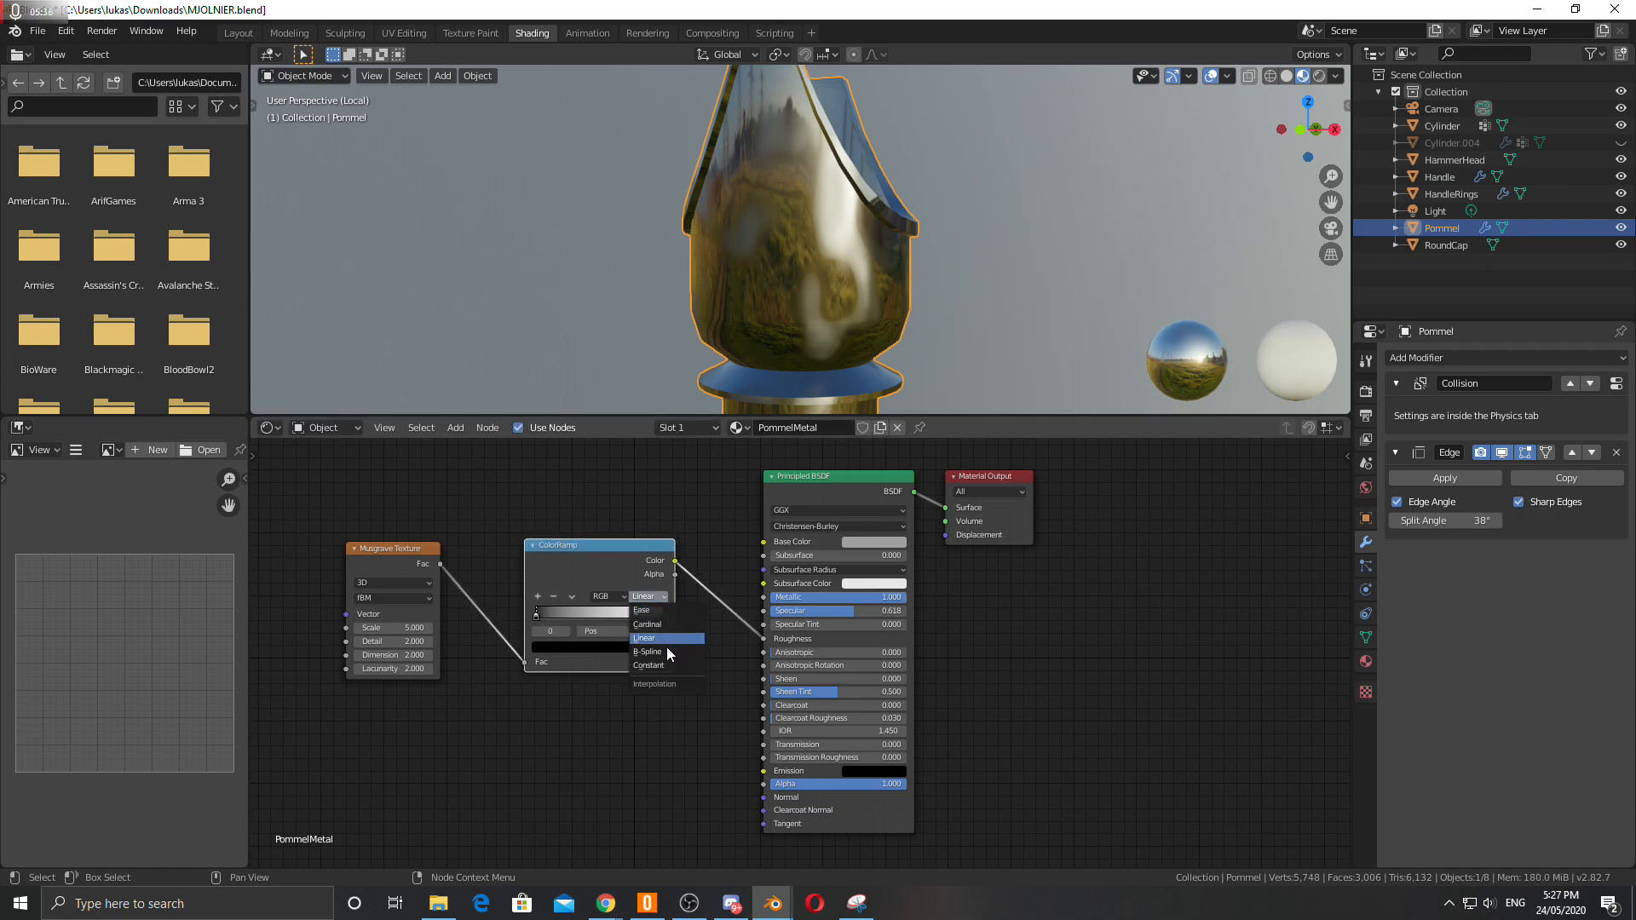
{"action": "left_click", "coordinate": [661, 664]}
{"action": "left_click", "coordinate": [664, 616]}
{"action": "left_click_drag", "start_coordinate": [663, 619], "coordinate": [598, 622]}
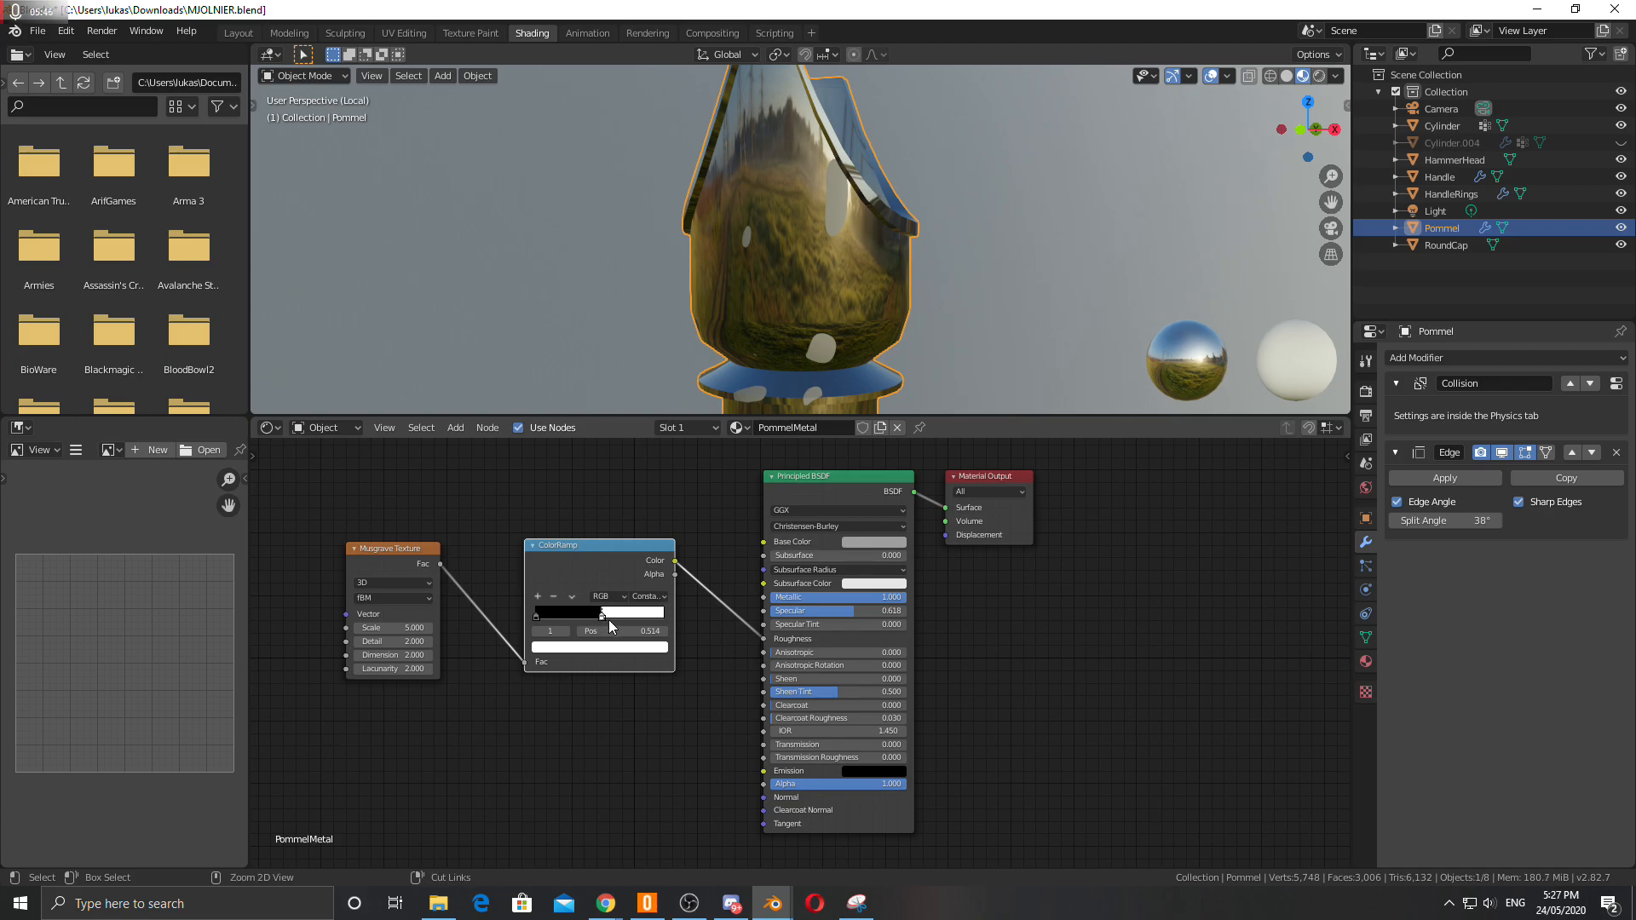
{"action": "left_click", "coordinate": [648, 597]}
{"action": "left_click", "coordinate": [658, 639]}
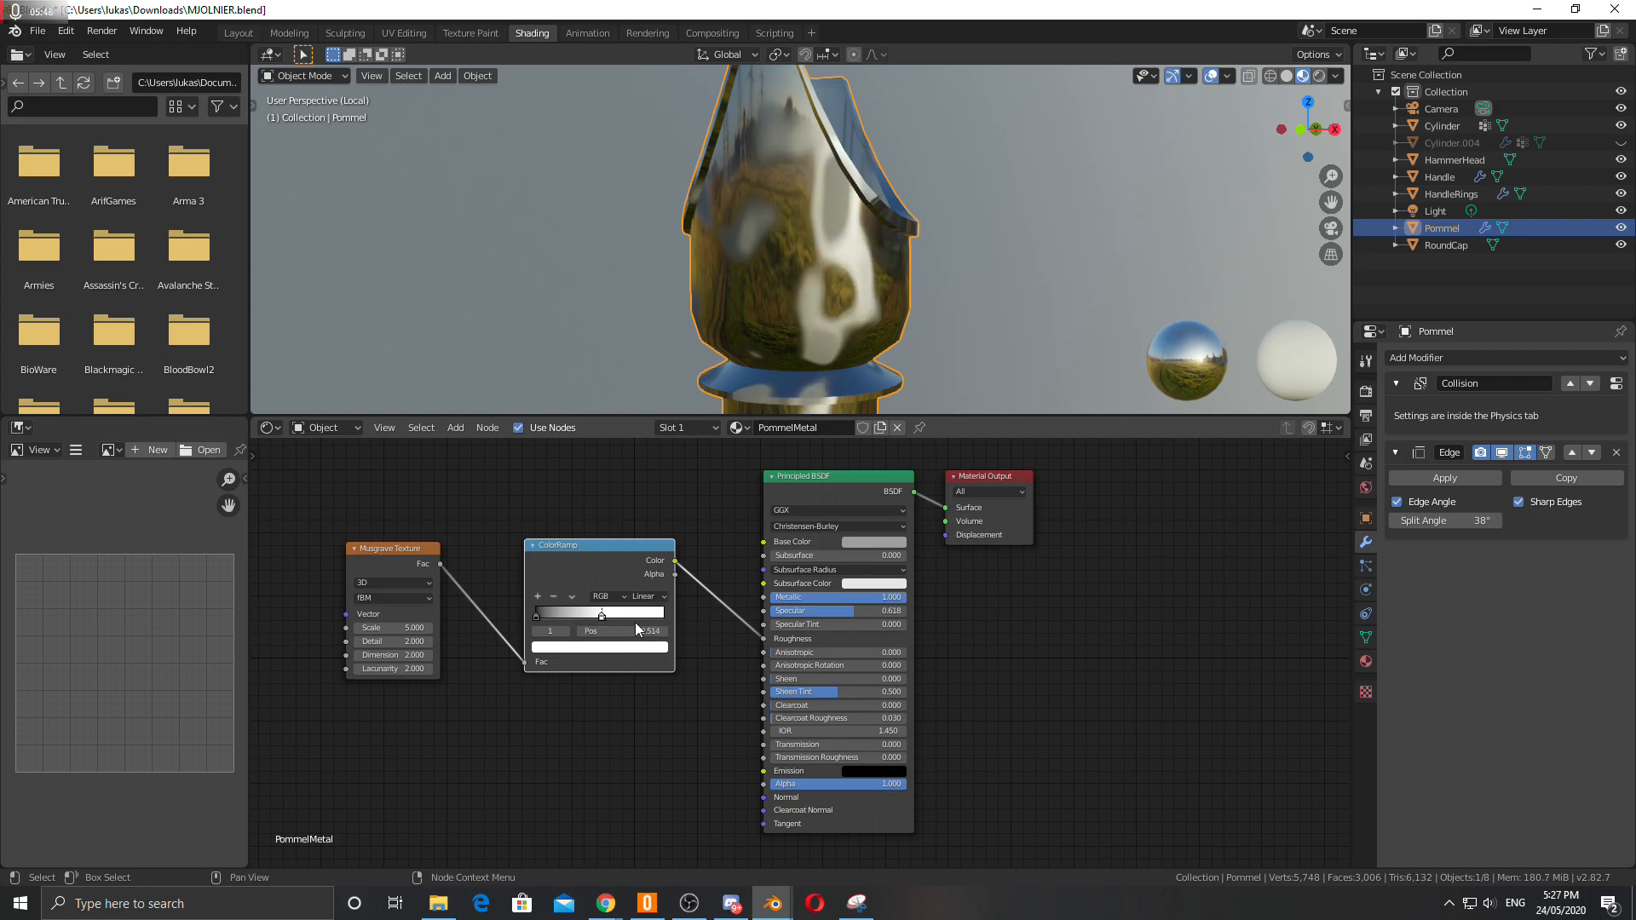
Position the ColorRamp stops at about 0.2 and 0.76 and darken the white stop's colour.
{"action": "left_click_drag", "start_coordinate": [602, 617], "coordinate": [660, 618]}
{"action": "left_click_drag", "start_coordinate": [539, 617], "coordinate": [563, 617]}
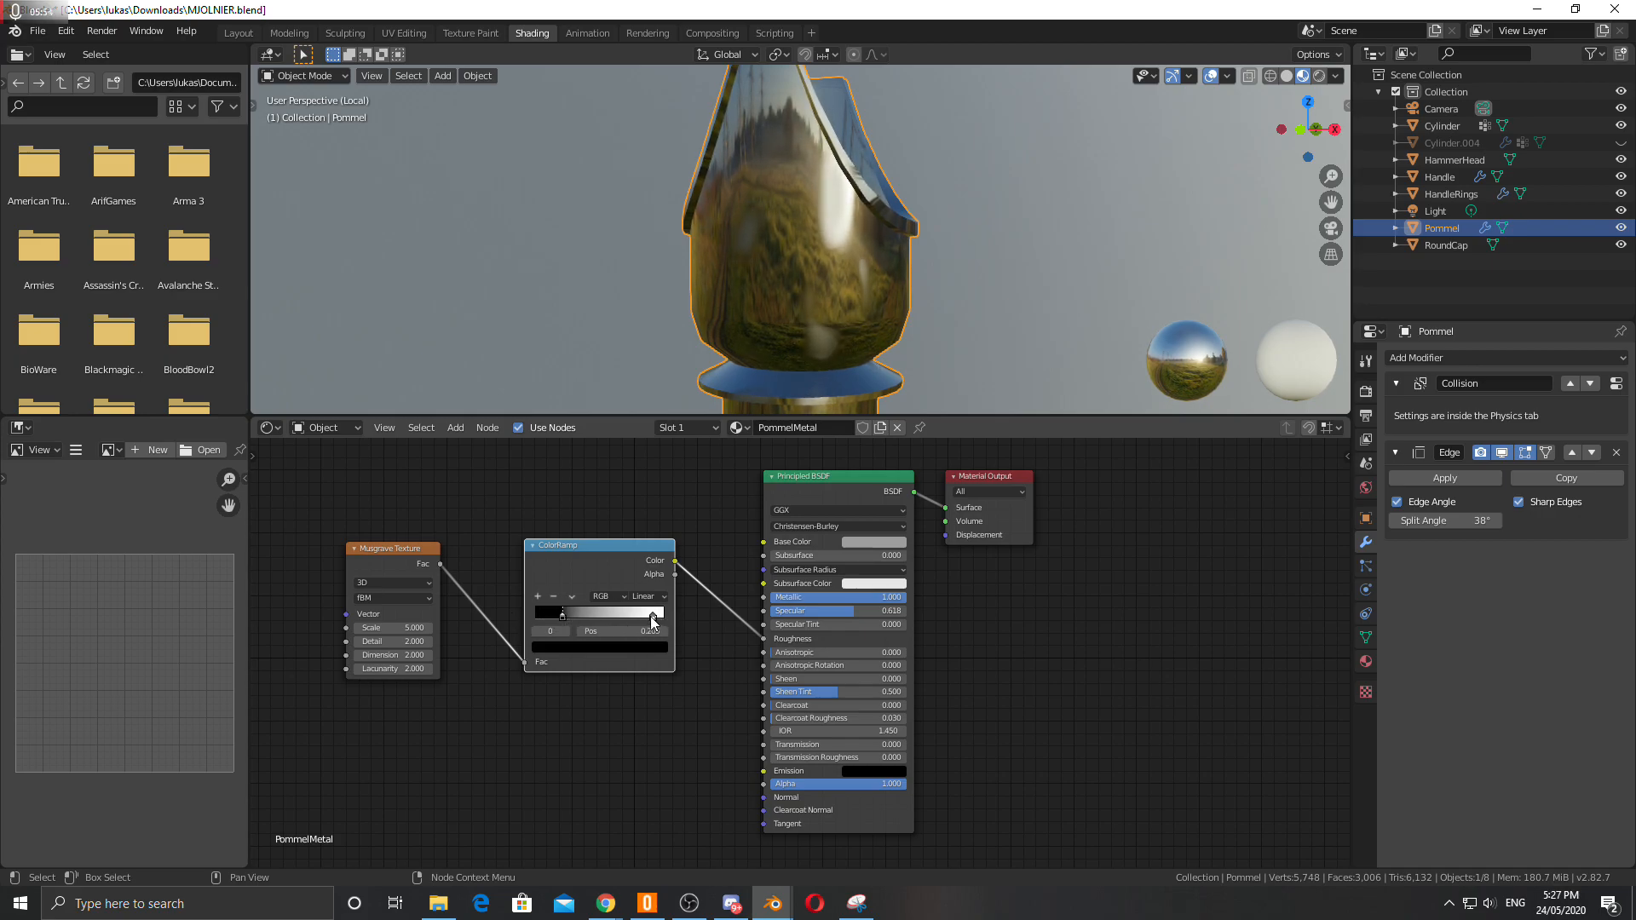
{"action": "left_click", "coordinate": [653, 616]}
{"action": "left_click", "coordinate": [631, 648]}
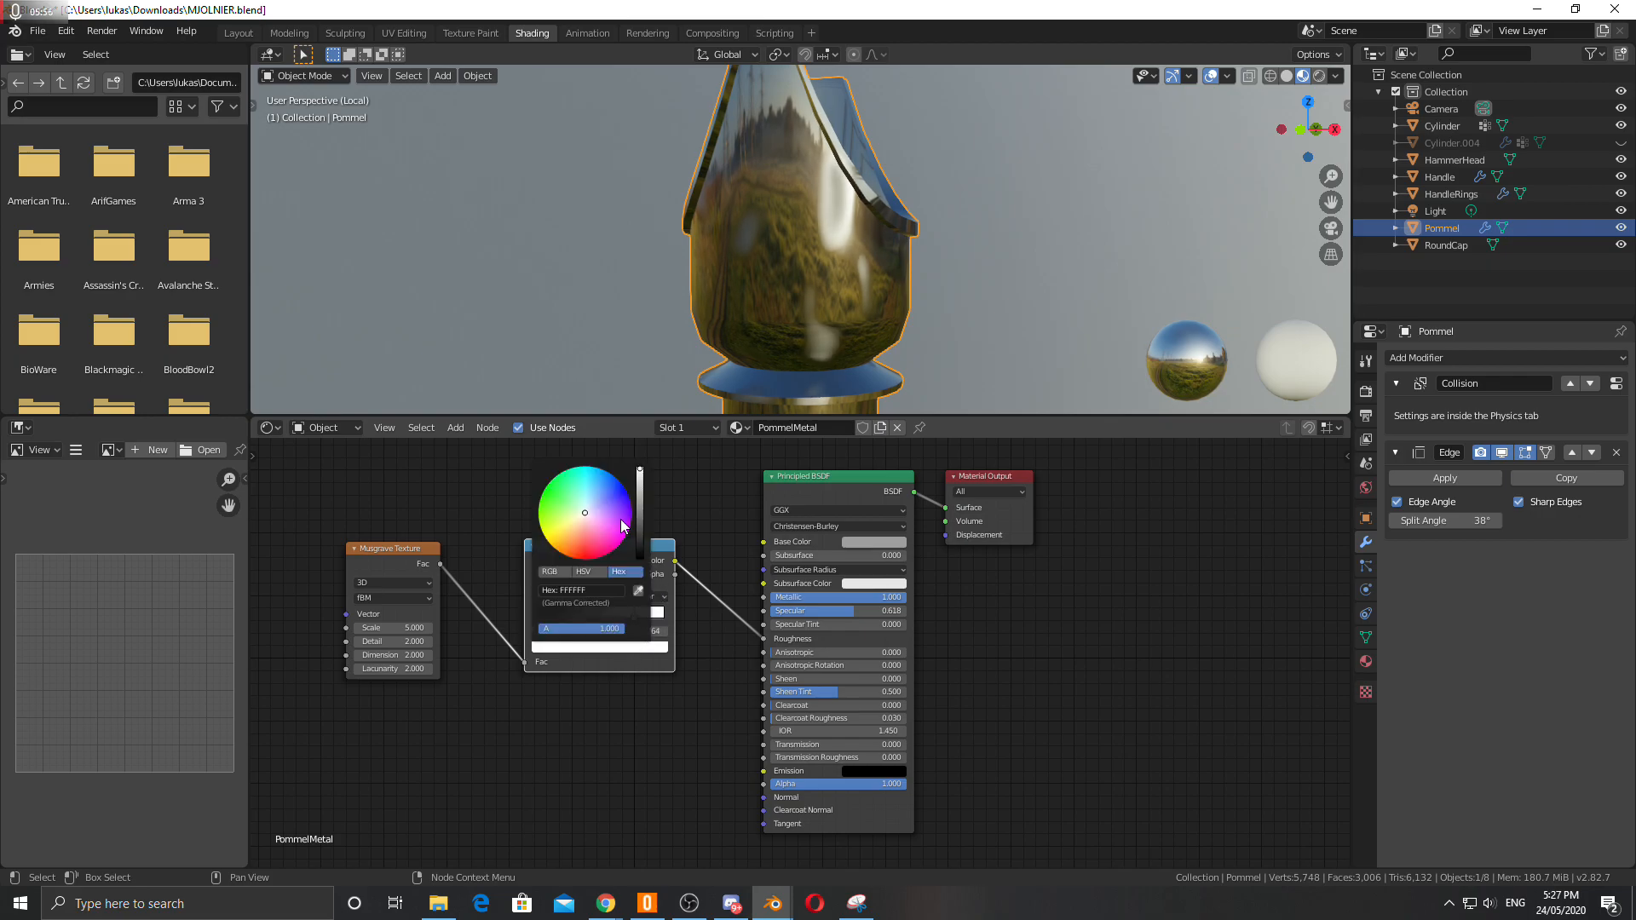
{"action": "left_click_drag", "start_coordinate": [640, 494], "coordinate": [643, 510]}
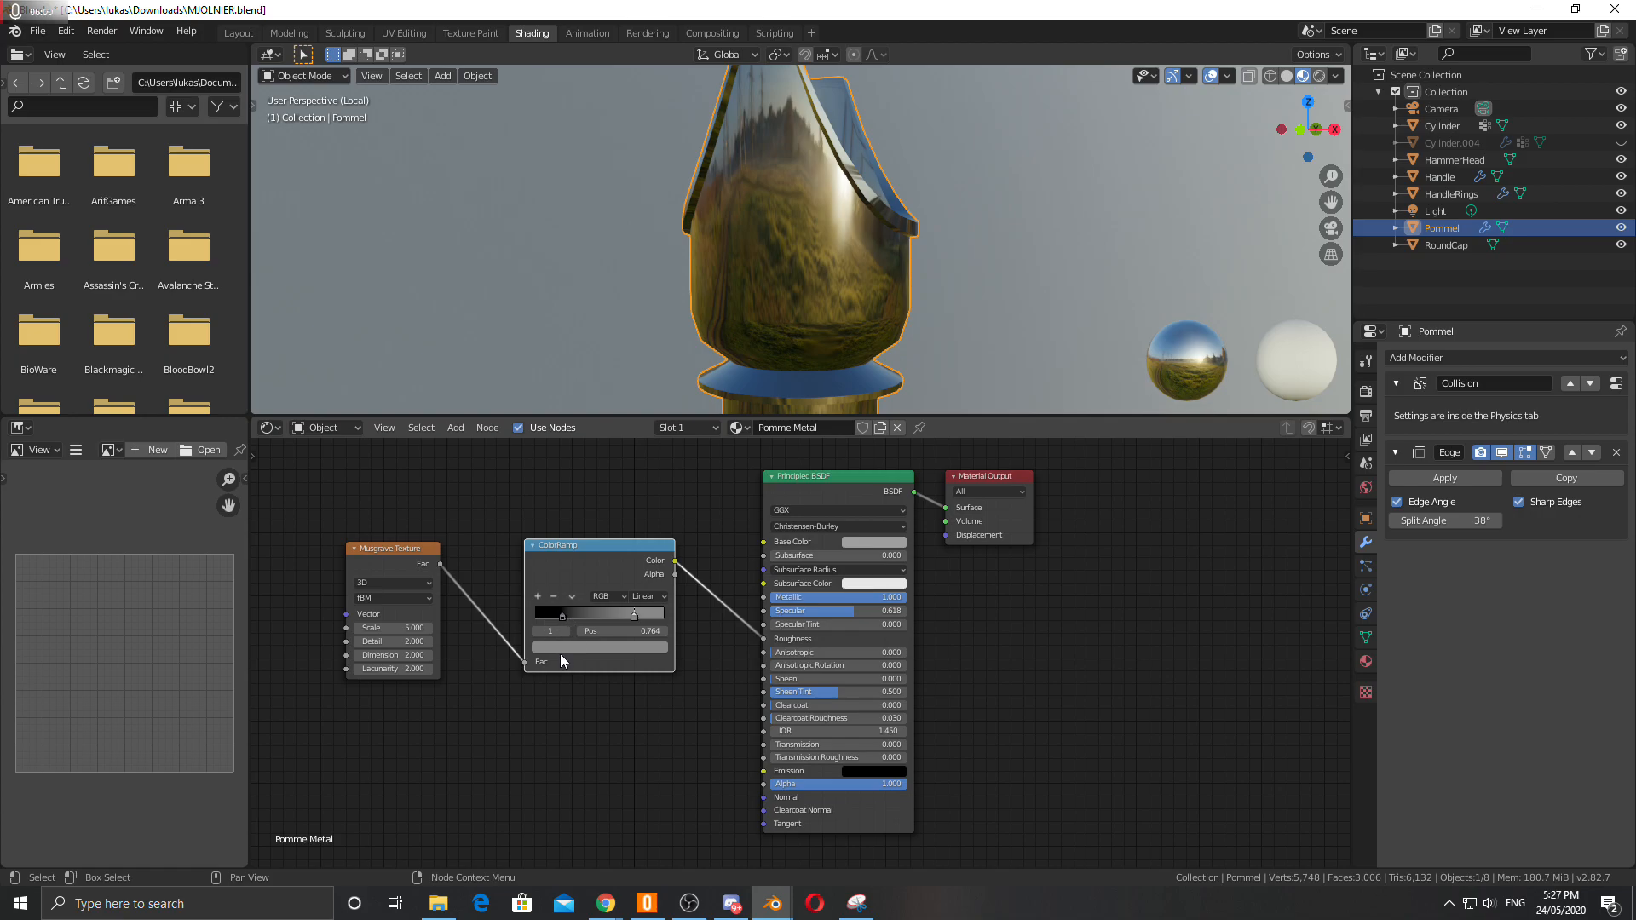
Lighten the ColorRamp's dark stop colour and brighten its light stop colour.
{"action": "left_click", "coordinate": [562, 616]}
{"action": "left_click", "coordinate": [569, 645]}
{"action": "mouse_move", "coordinate": [640, 558]}
{"action": "left_mouse_down"}
{"action": "mouse_move", "coordinate": [640, 516]}
{"action": "mouse_move", "coordinate": [640, 532]}
{"action": "left_mouse_up"}
{"action": "left_click", "coordinate": [634, 617]}
{"action": "left_click", "coordinate": [638, 647]}
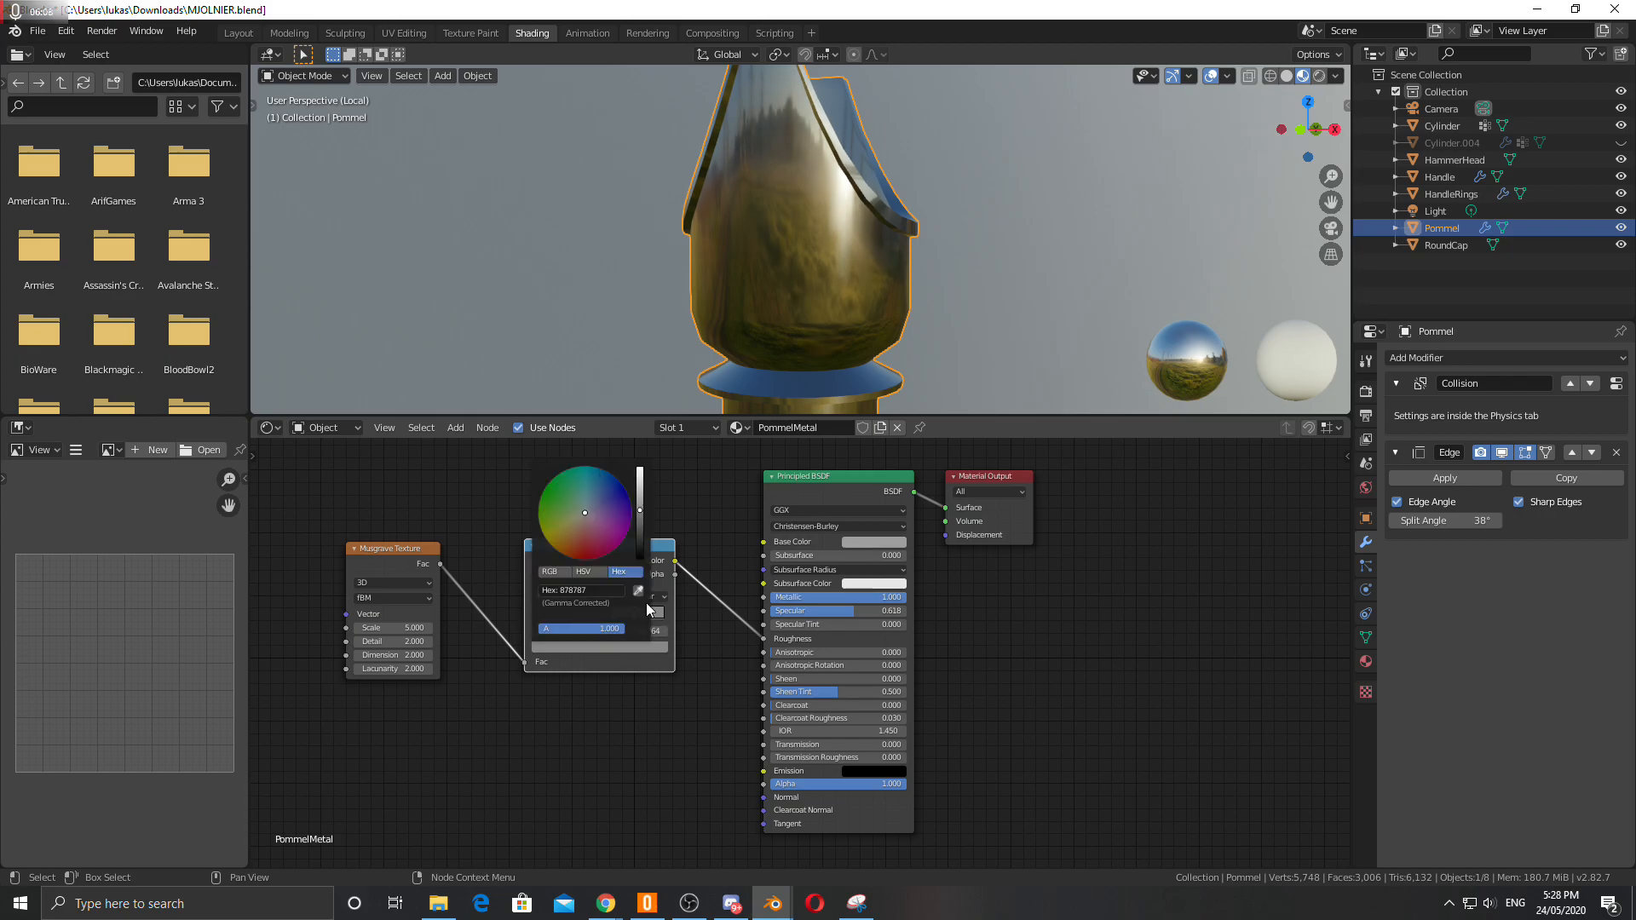
{"action": "left_click_drag", "start_coordinate": [641, 523], "coordinate": [640, 487]}
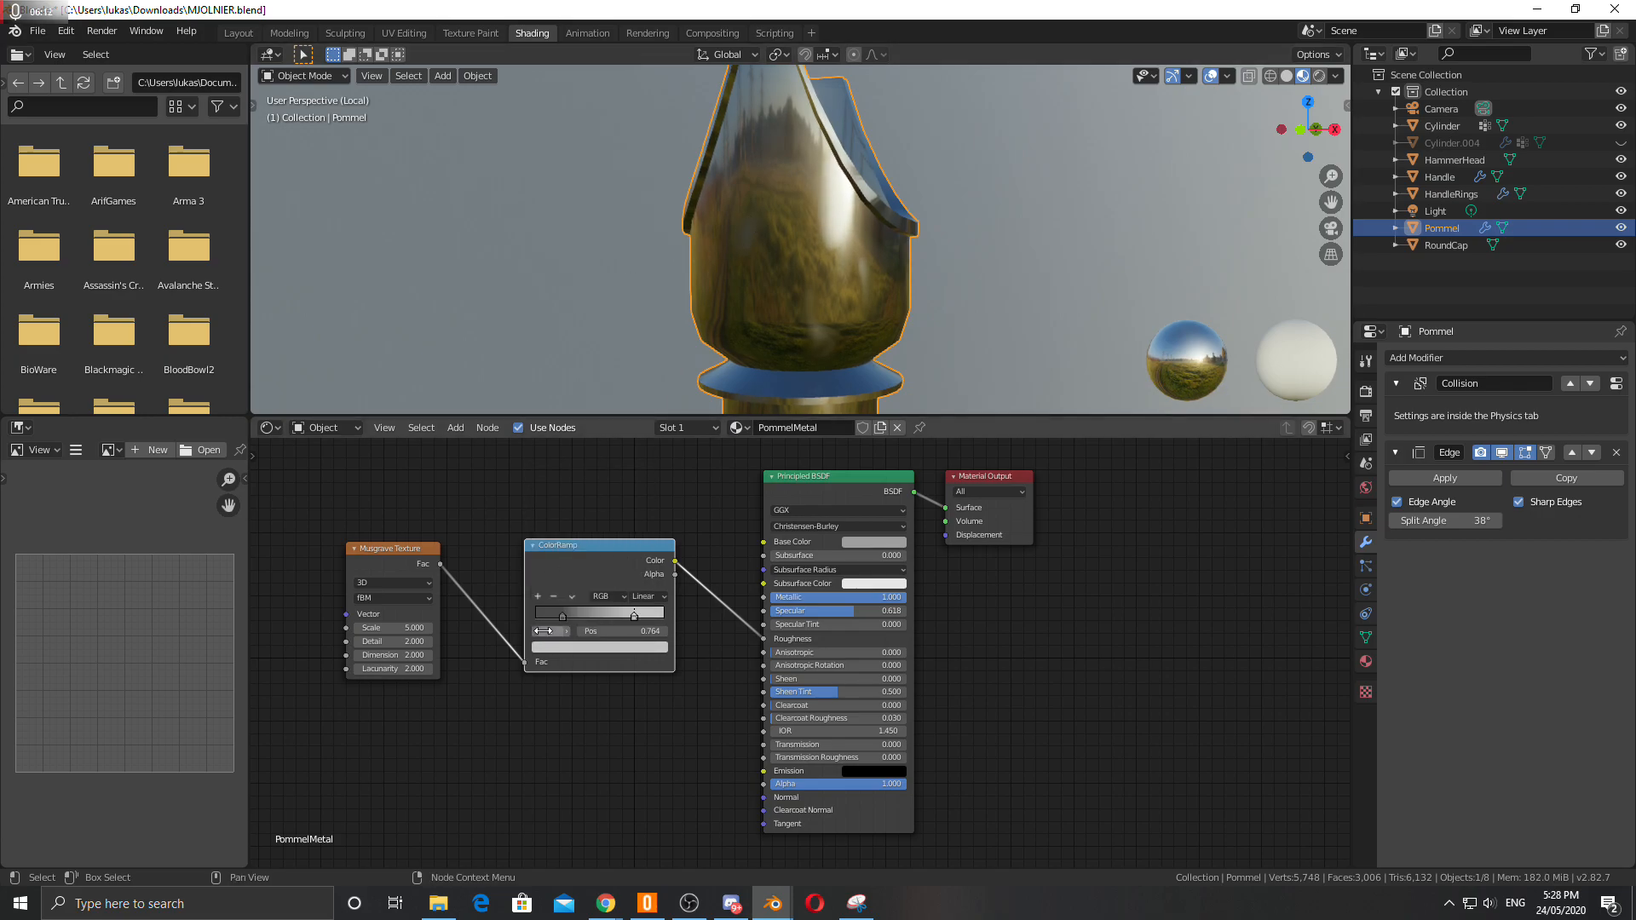
Nudge the ColorRamp node slightly and select its dark stop.
{"action": "key", "text": "g"}
{"action": "left_click", "coordinate": [576, 616]}
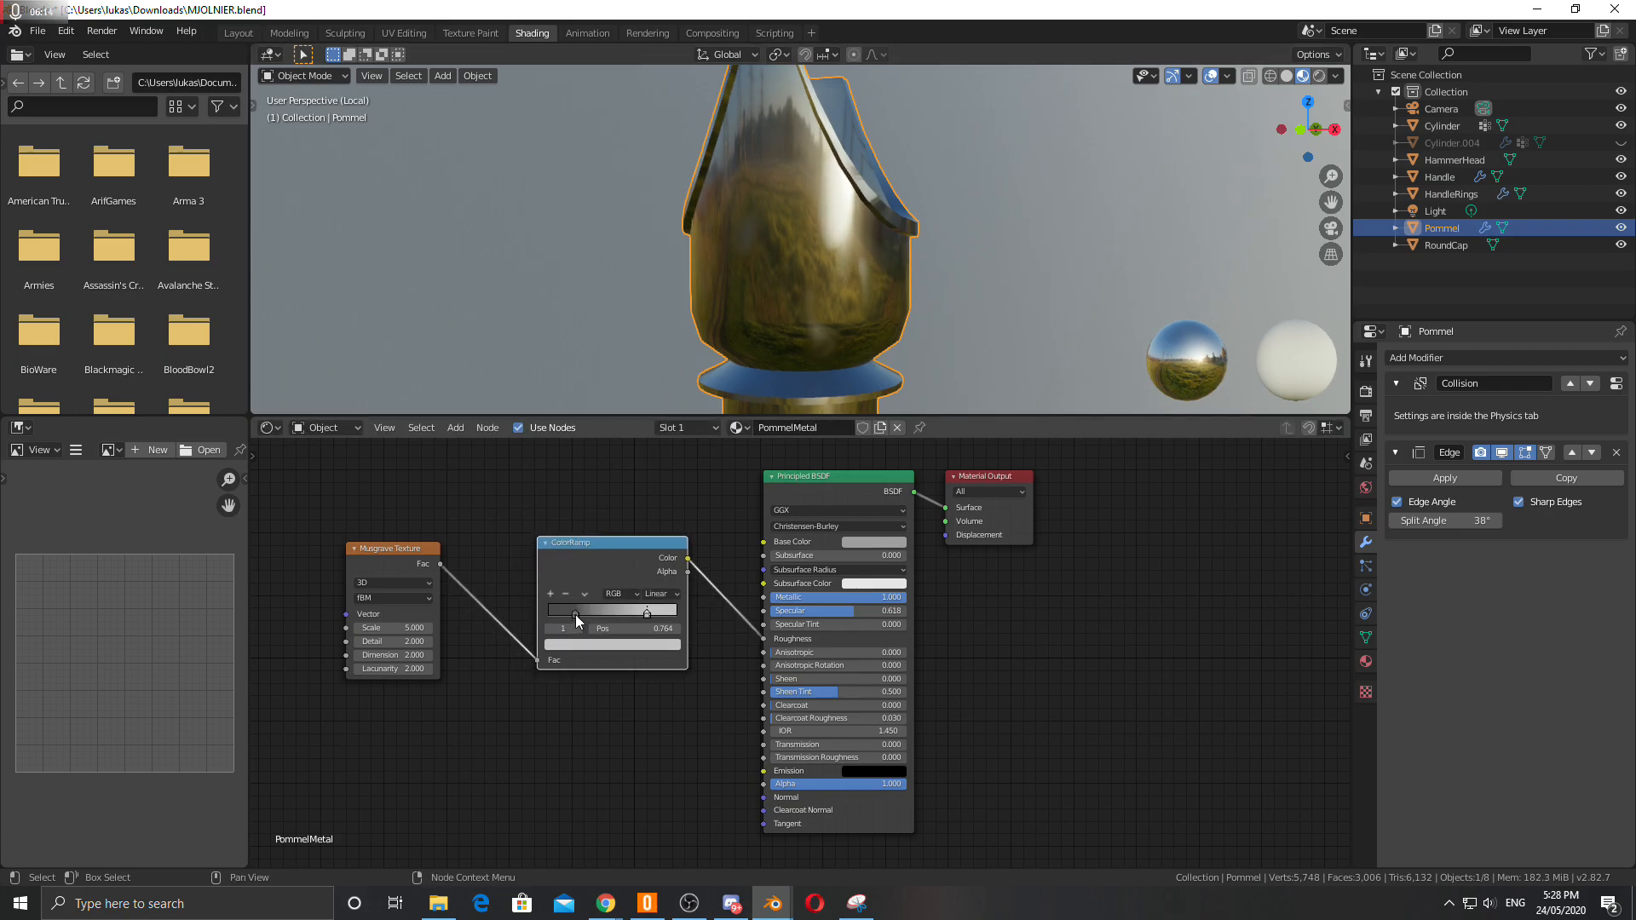
{"action": "left_click", "coordinate": [581, 614]}
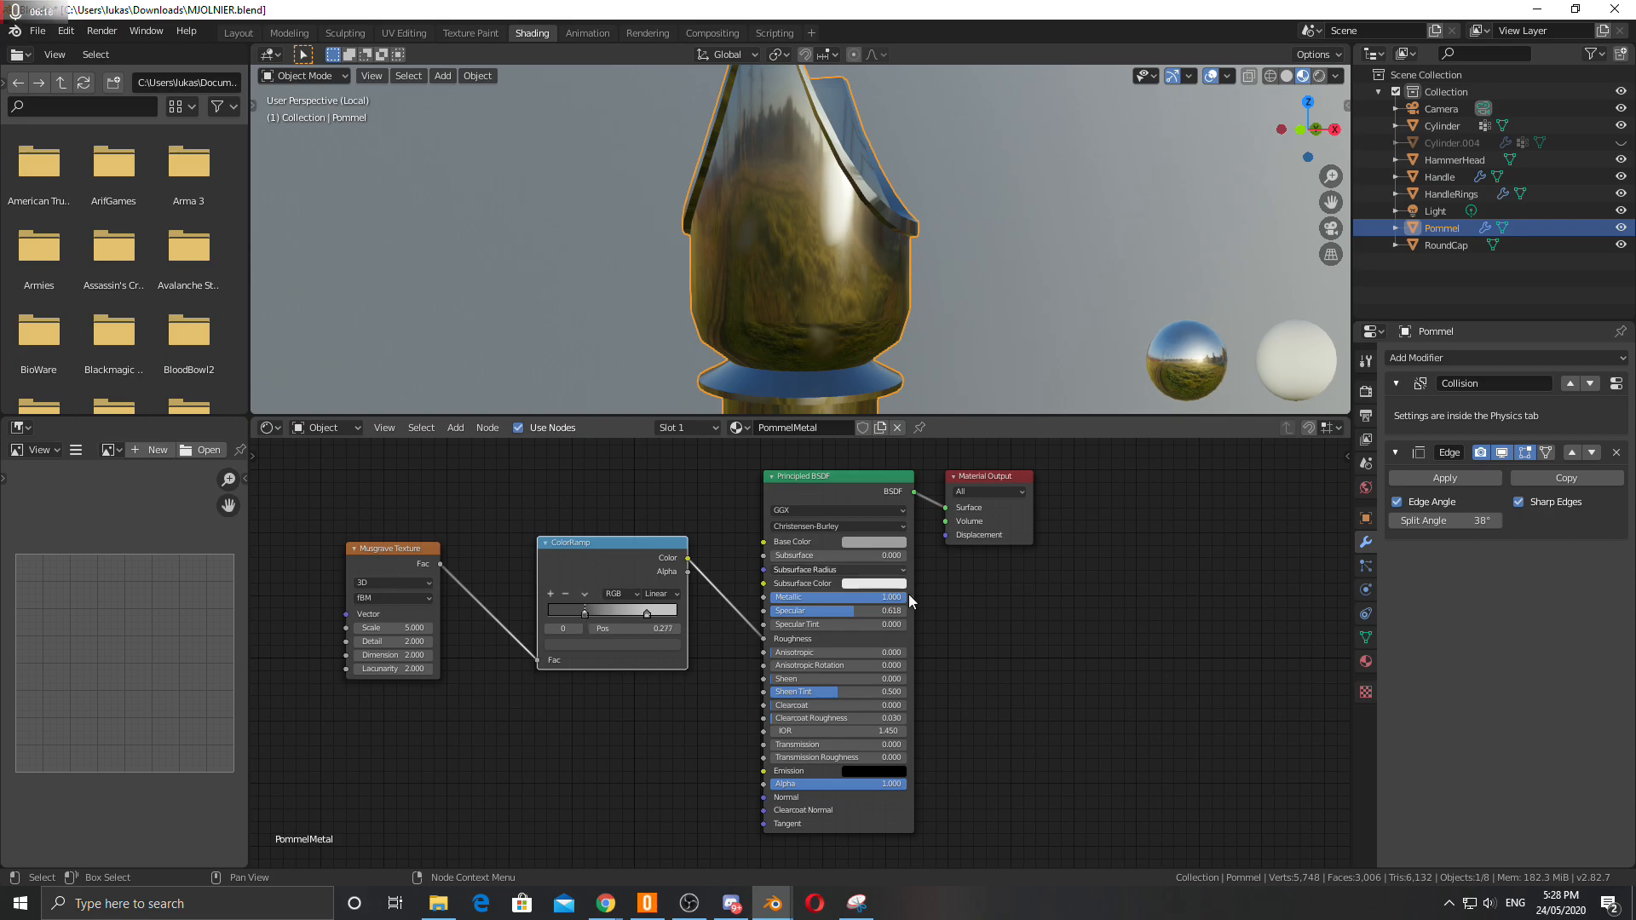
Create a new texture in the texture properties and set its type to Musgrave.
{"action": "left_click", "coordinate": [1358, 693]}
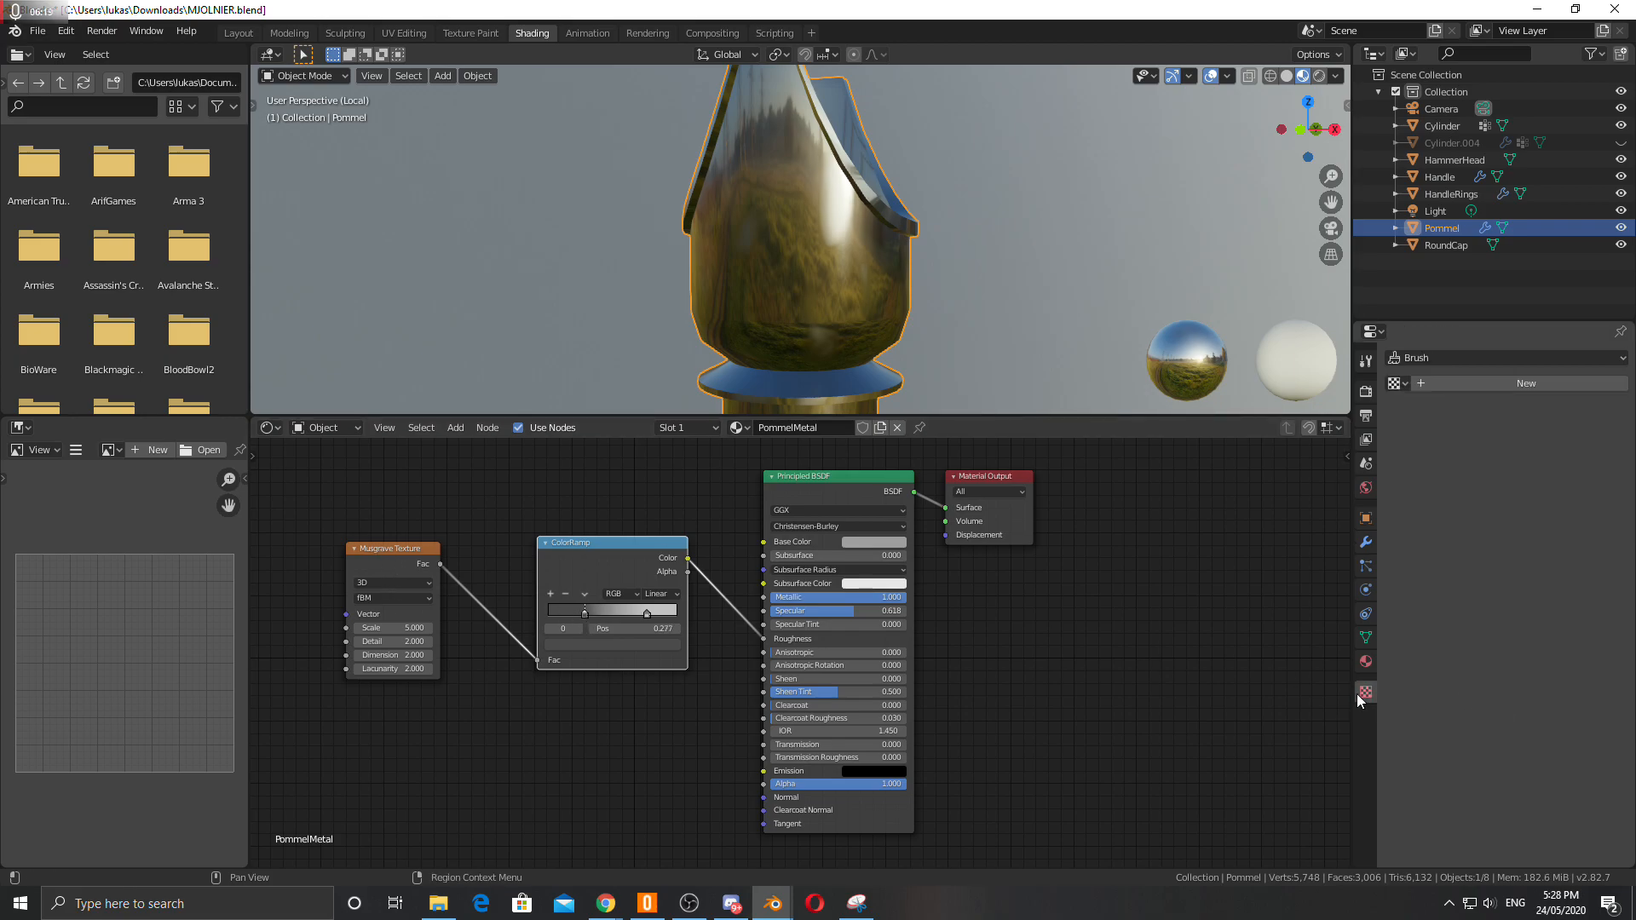
{"action": "left_click", "coordinate": [1425, 383]}
{"action": "left_click", "coordinate": [1471, 406]}
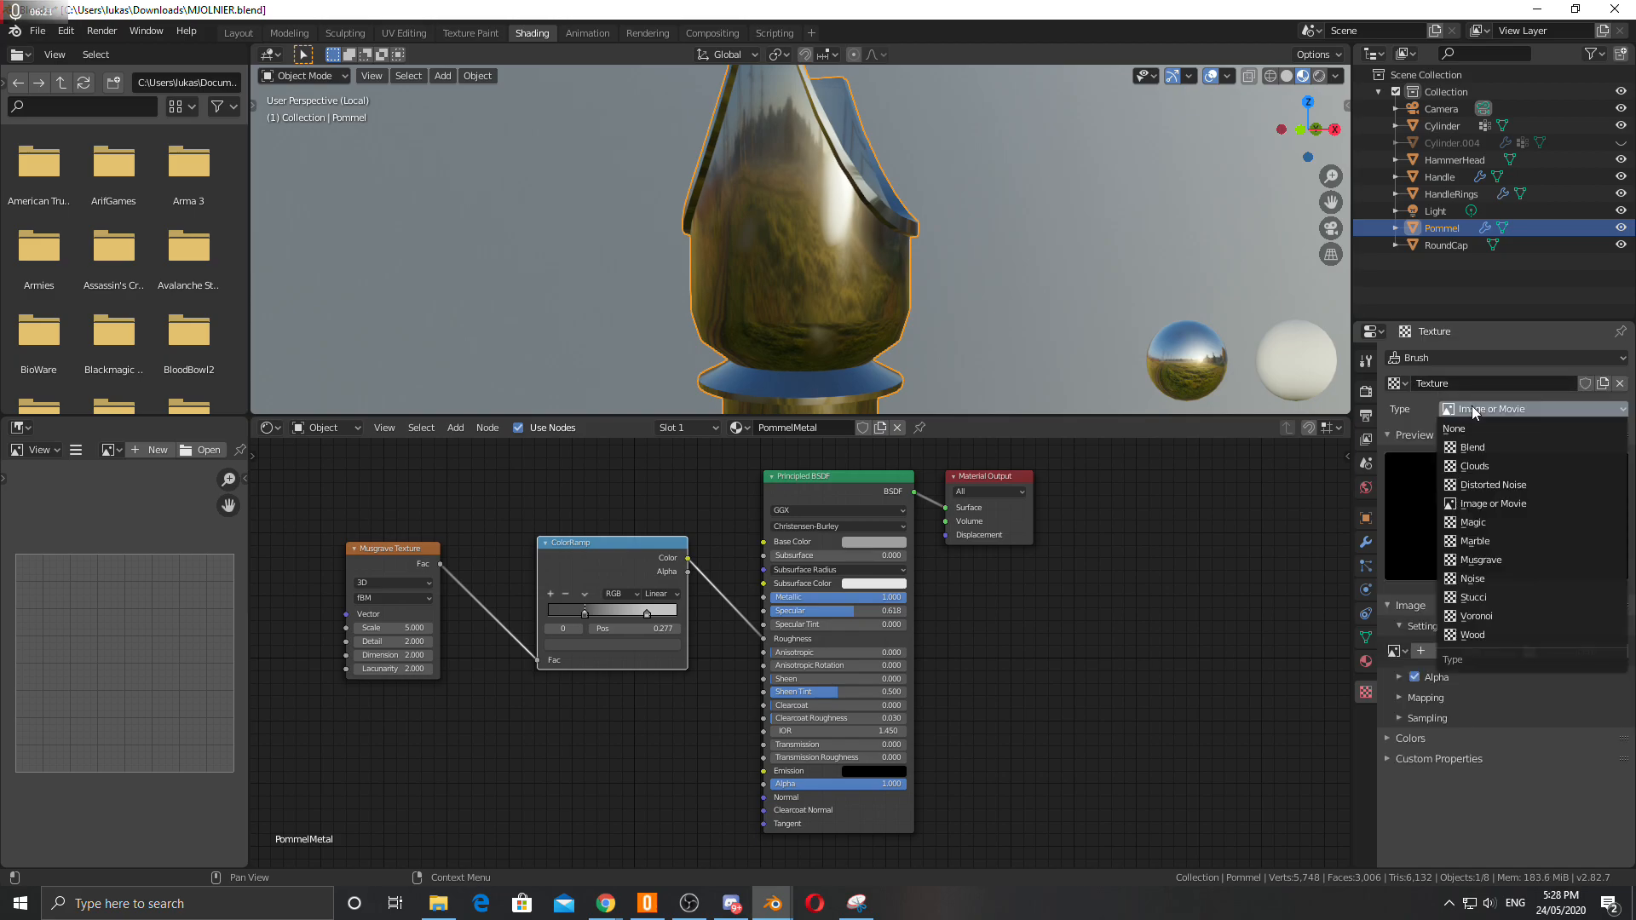
{"action": "left_click", "coordinate": [1479, 579]}
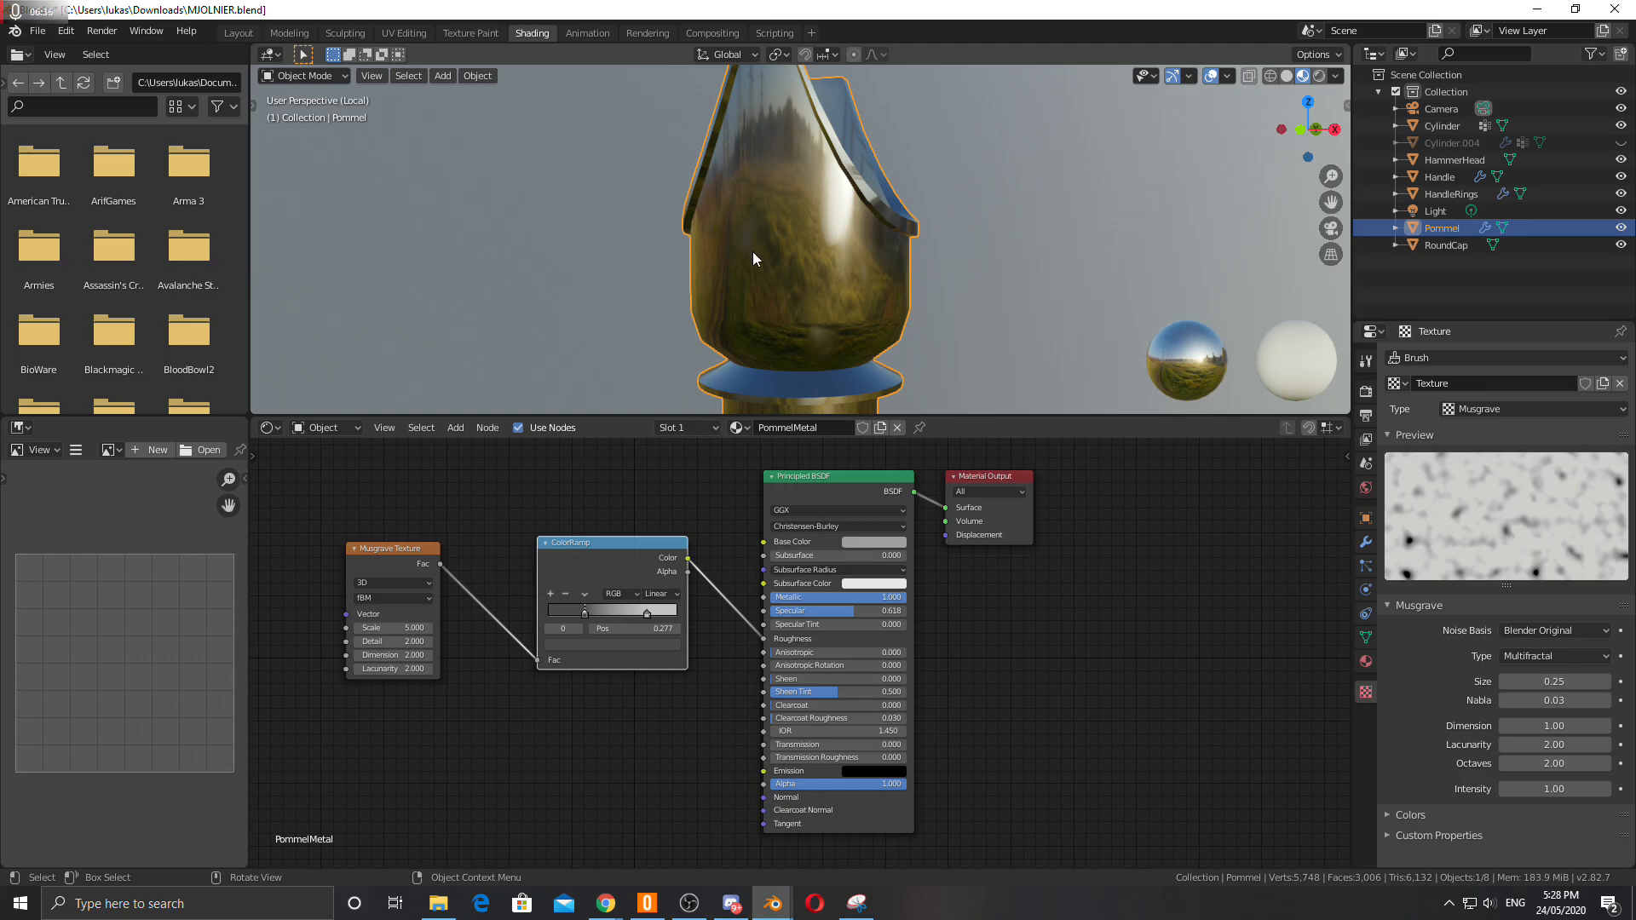
Darken the ColorRamp's light stop colour slightly.
{"action": "middle_click_drag", "start_coordinate": [736, 236], "coordinate": [831, 186]}
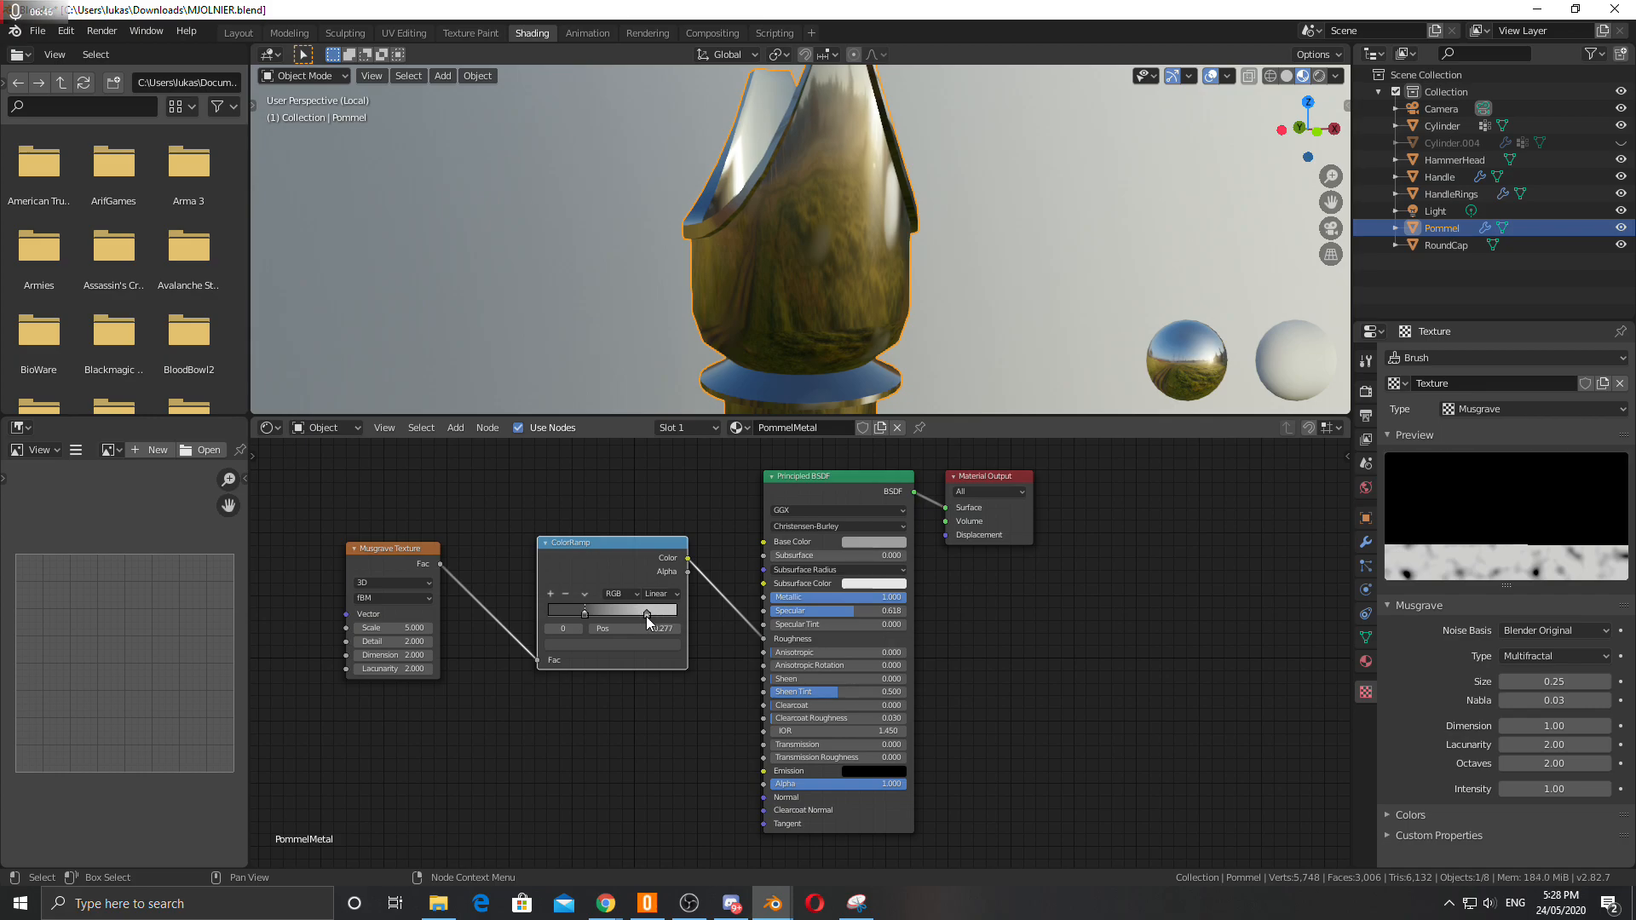
{"action": "left_click", "coordinate": [646, 643]}
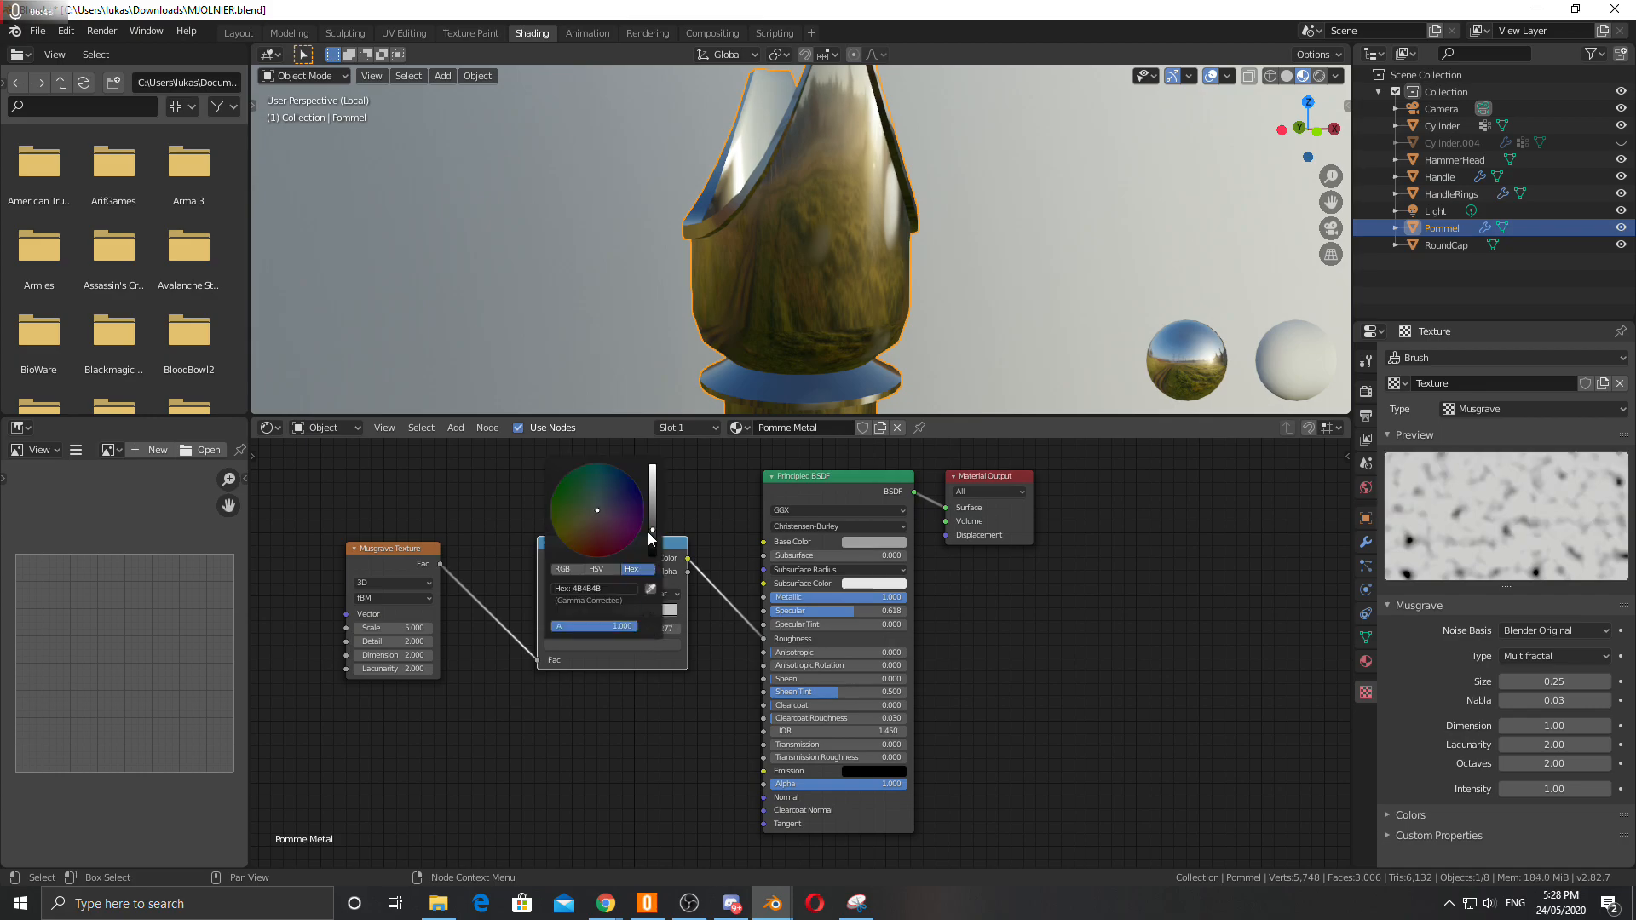
{"action": "left_click", "coordinate": [646, 613]}
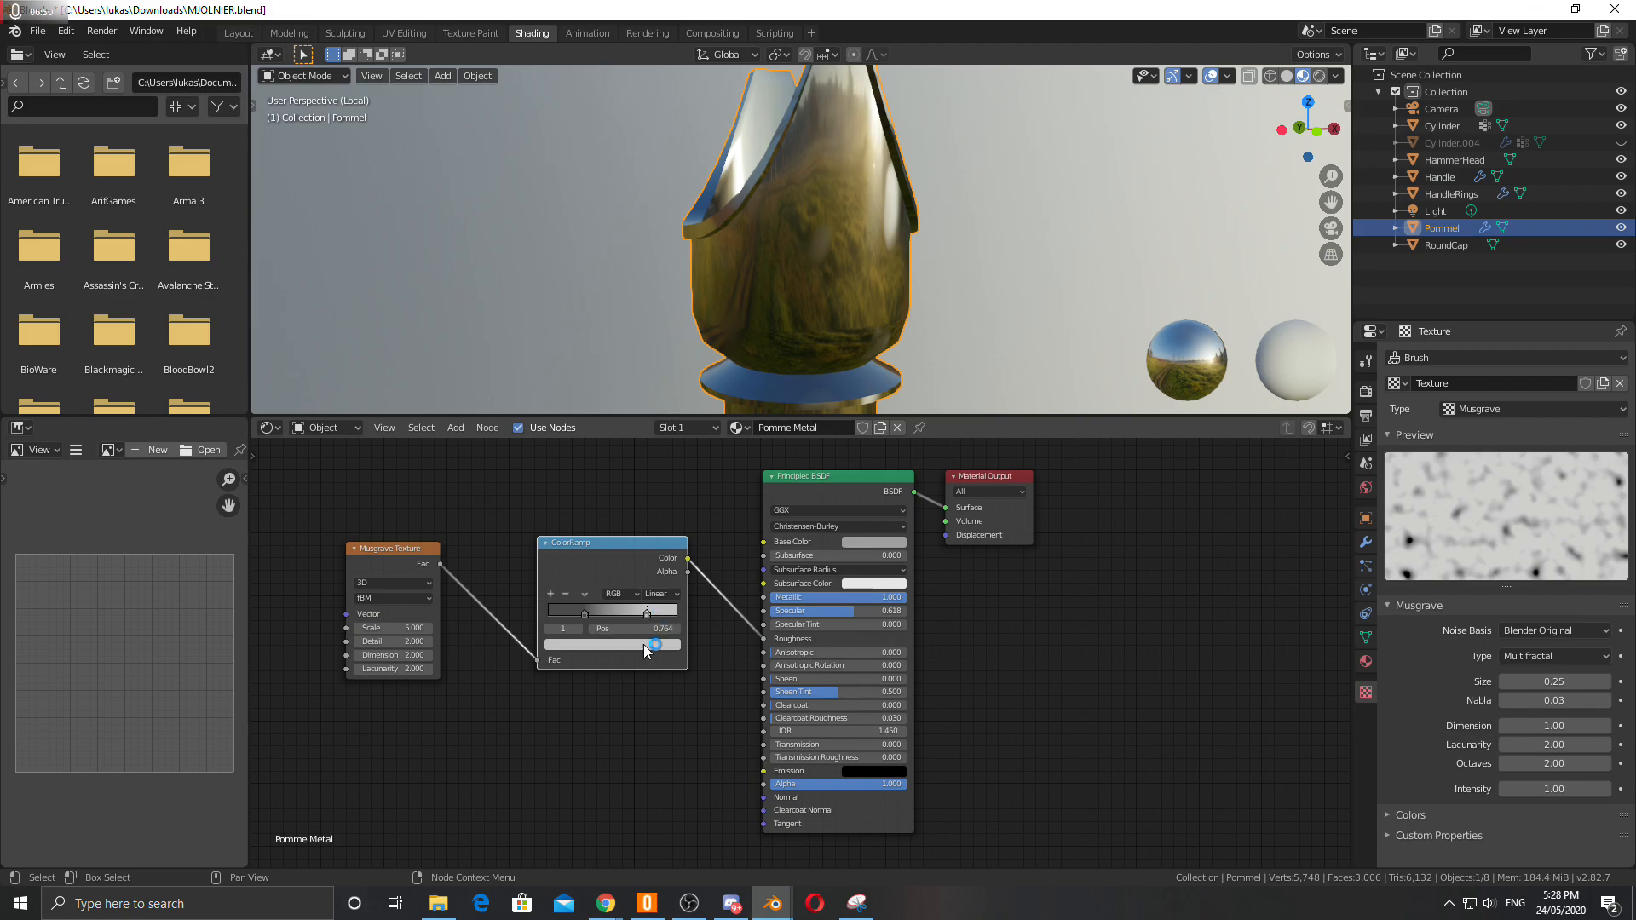
{"action": "left_click", "coordinate": [658, 644]}
{"action": "mouse_move", "coordinate": [653, 484]}
{"action": "left_mouse_down"}
{"action": "mouse_move", "coordinate": [654, 506]}
{"action": "mouse_move", "coordinate": [653, 489]}
{"action": "left_mouse_up"}
Lighten the ColorRamp's dark stop colour to a mid grey.
{"action": "left_click", "coordinate": [584, 614]}
{"action": "left_click", "coordinate": [589, 644]}
{"action": "mouse_move", "coordinate": [649, 528]}
{"action": "left_mouse_down"}
{"action": "mouse_move", "coordinate": [653, 549]}
{"action": "mouse_move", "coordinate": [653, 515]}
{"action": "left_mouse_up"}
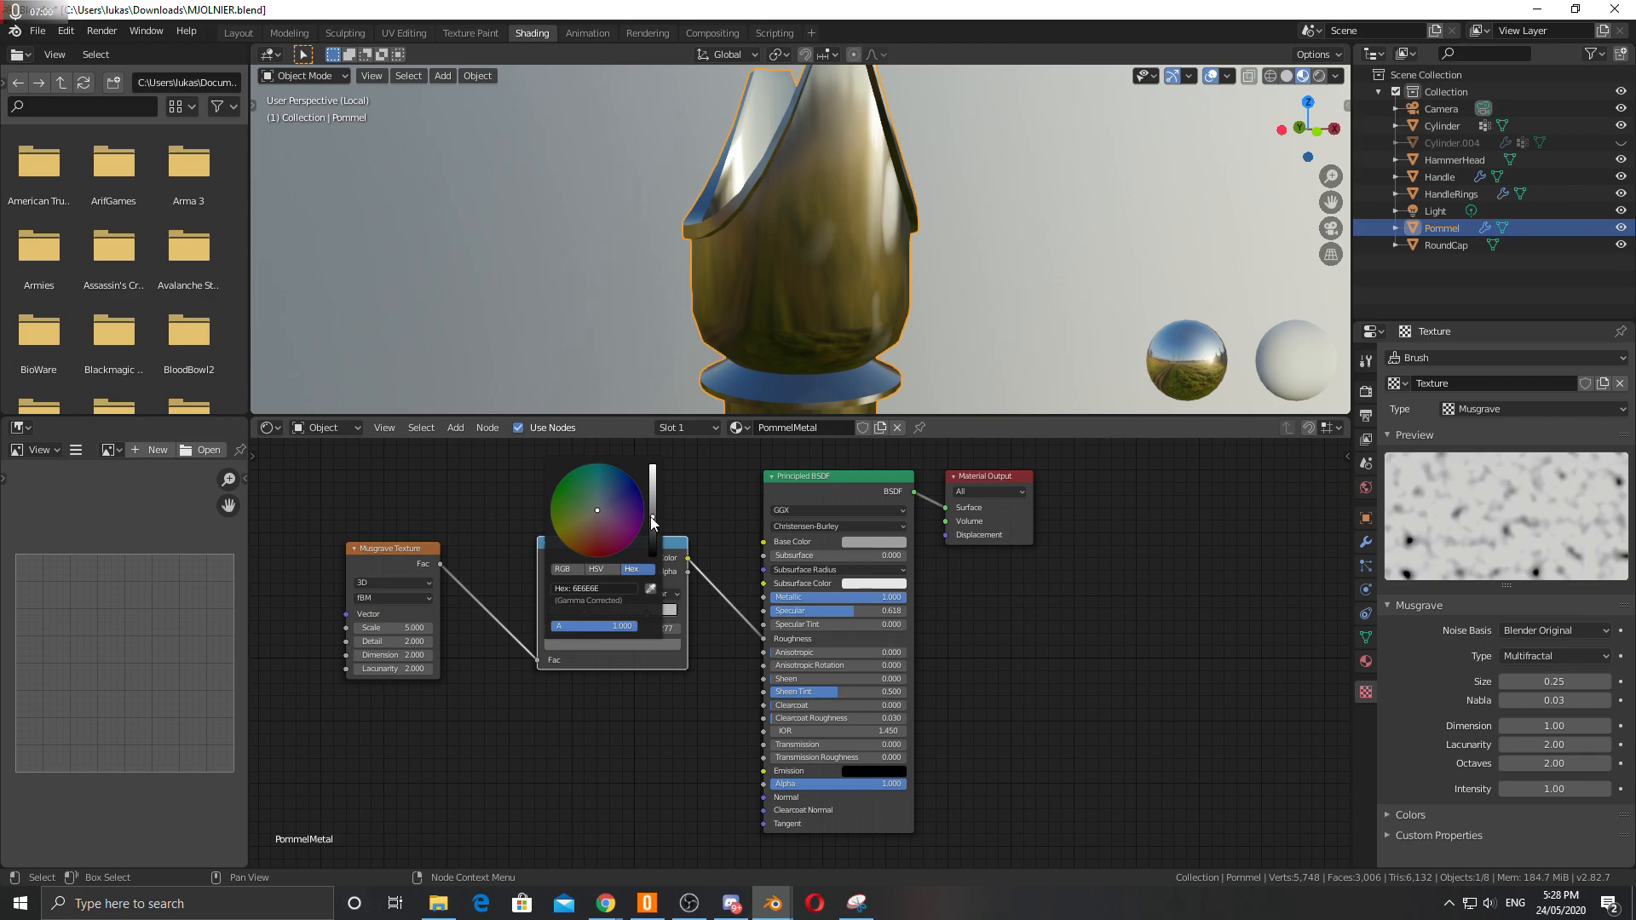
Move the Musgrave Texture node closer to the ColorRamp.
{"action": "mouse_move", "coordinate": [826, 260]}
{"action": "middle_mouse_down"}
{"action": "mouse_move", "coordinate": [721, 236]}
{"action": "mouse_move", "coordinate": [784, 203]}
{"action": "mouse_move", "coordinate": [1101, 257]}
{"action": "mouse_move", "coordinate": [800, 248]}
{"action": "middle_mouse_up"}
{"action": "scroll", "coordinate": [781, 258], "scroll_direction": "down", "scroll_amount": 4}
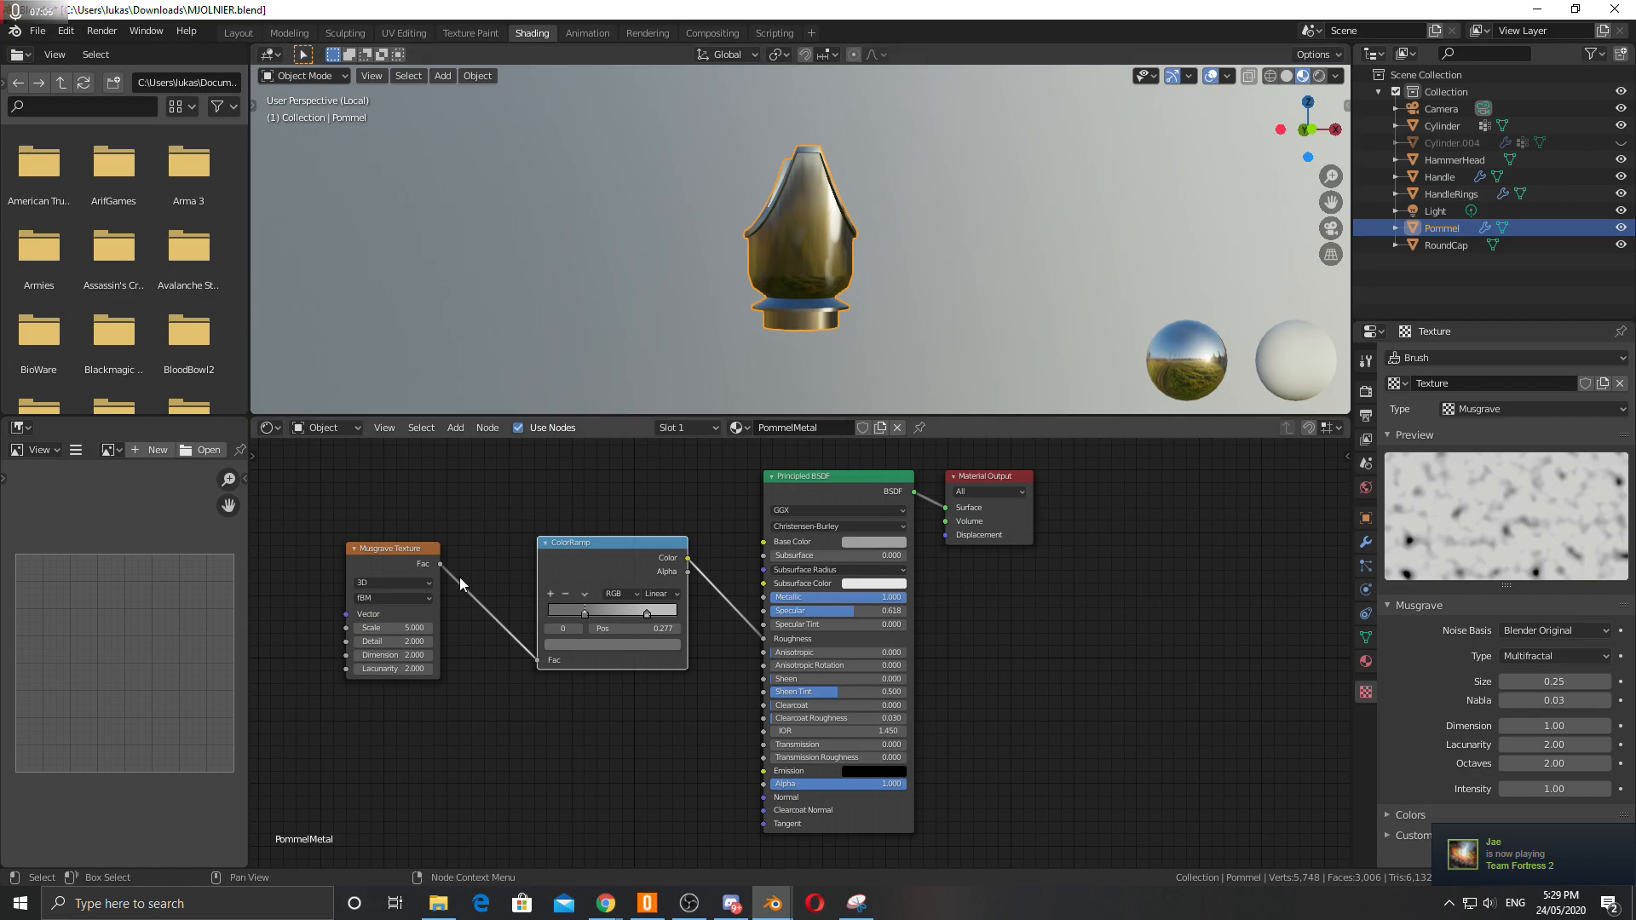
{"action": "left_click_drag", "start_coordinate": [381, 550], "coordinate": [432, 538]}
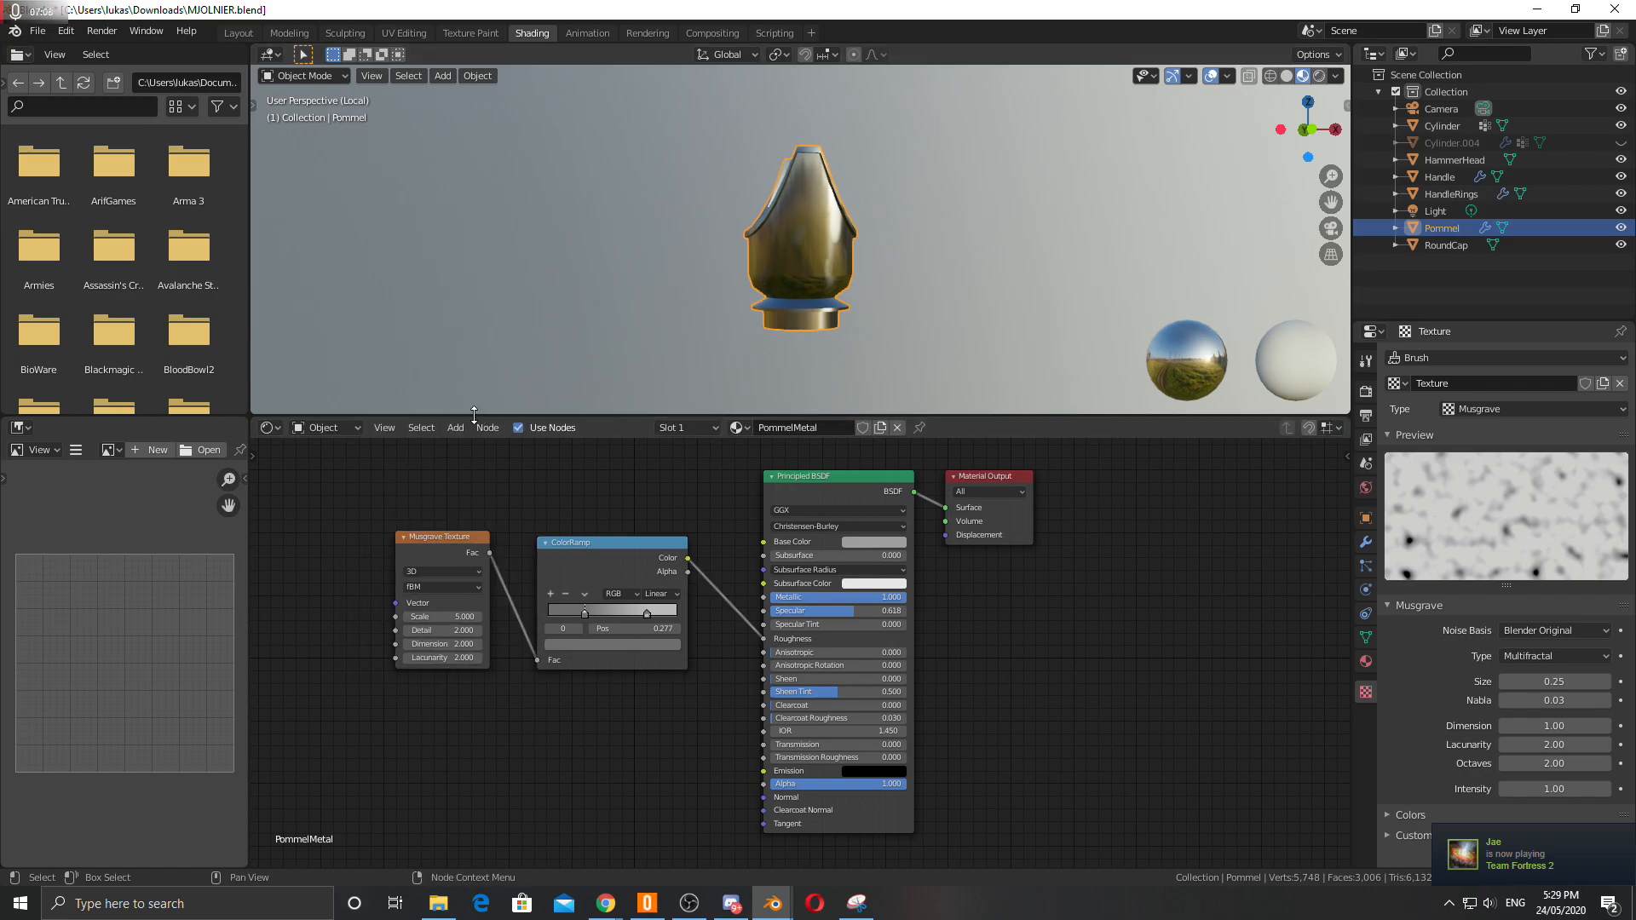
Add a Texture Coordinate node and connect its Object output to the Musgrave Texture's Vector input.
{"action": "left_click", "coordinate": [456, 428]}
{"action": "left_click", "coordinate": [477, 447]}
{"action": "type", "text": "text"}
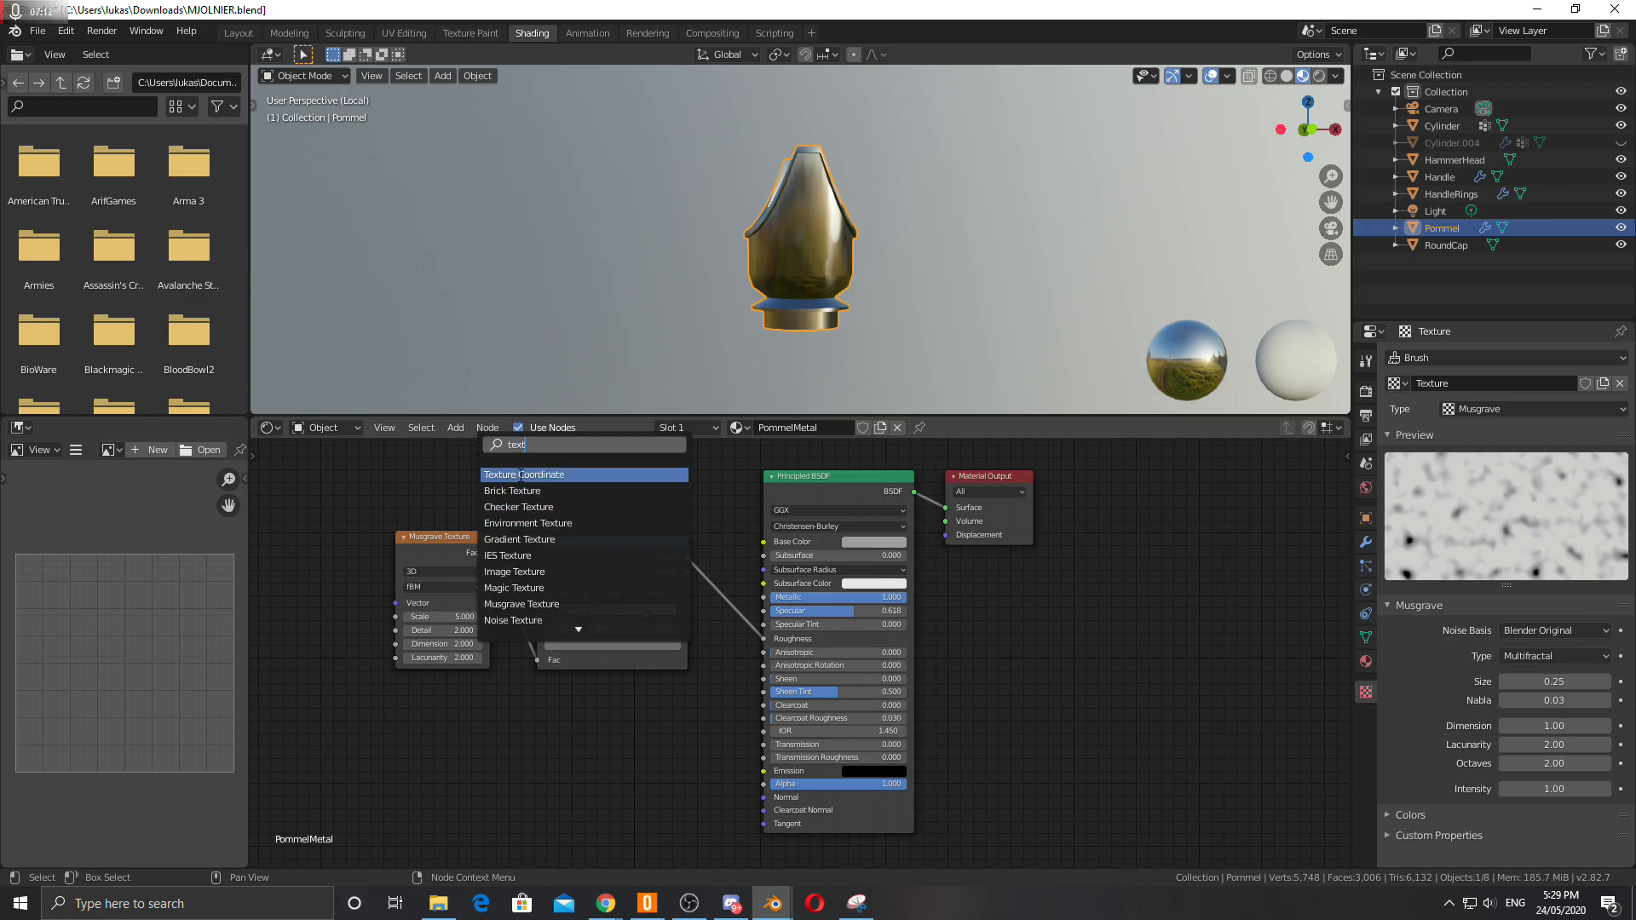
{"action": "left_click", "coordinate": [501, 475]}
{"action": "left_click", "coordinate": [258, 497]}
{"action": "left_click_drag", "start_coordinate": [372, 524], "coordinate": [395, 603]}
{"action": "scroll", "coordinate": [815, 247], "scroll_direction": "up", "scroll_amount": 5}
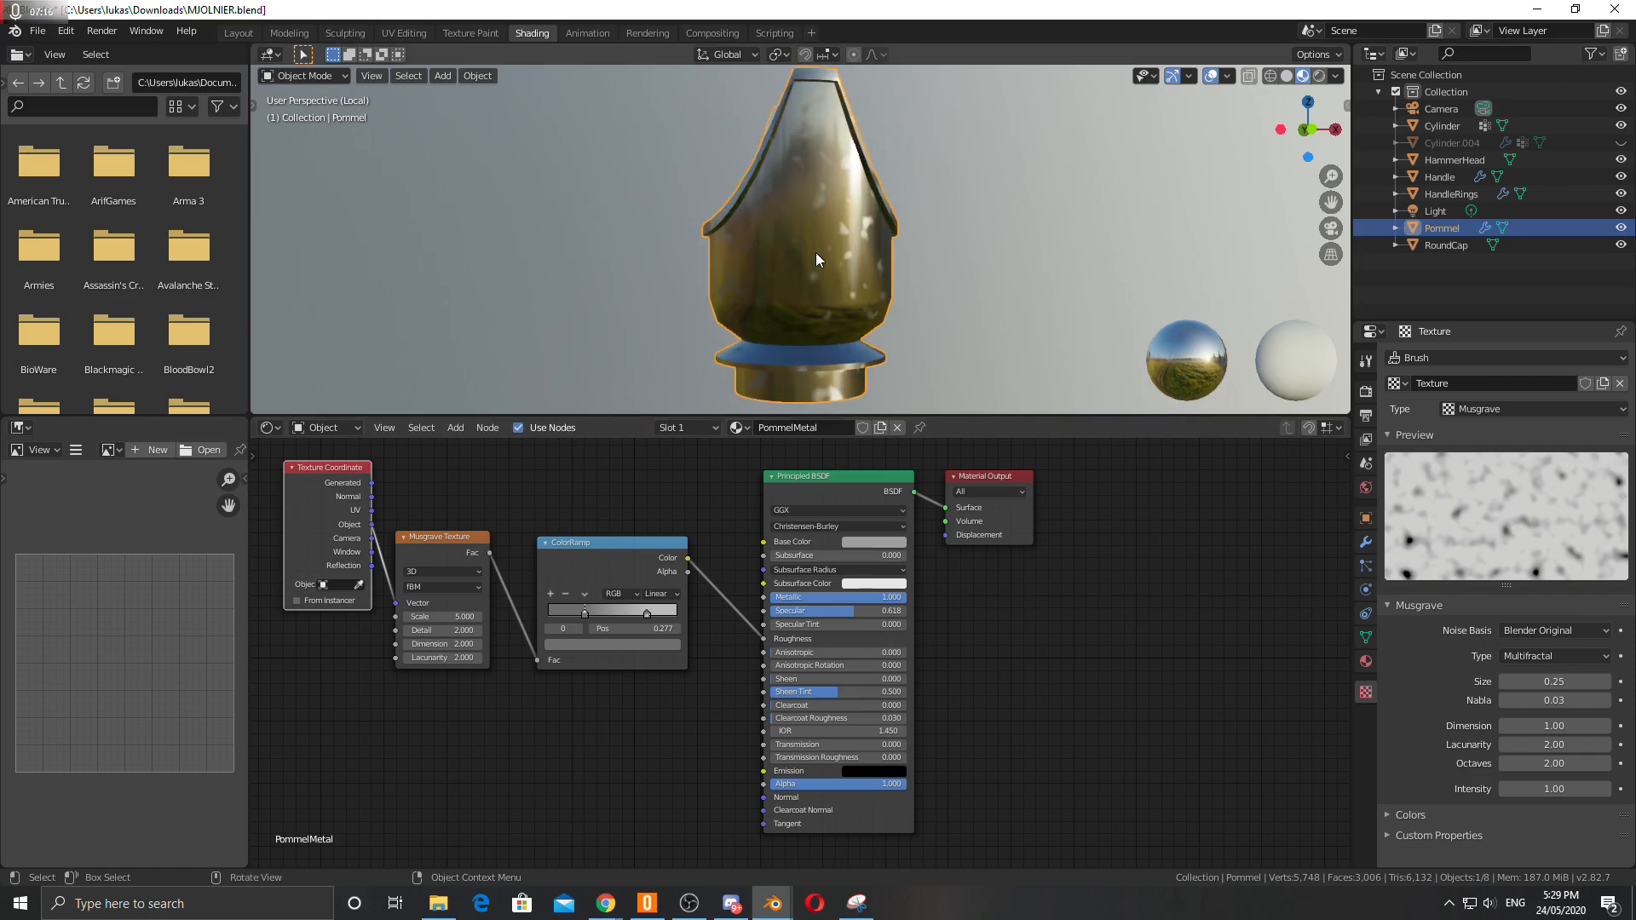
{"action": "scroll", "coordinate": [816, 223], "scroll_direction": "down", "scroll_amount": 2}
Rearrange the ColorRamp and Musgrave Texture nodes to make room in the node editor.
{"action": "middle_click_drag", "start_coordinate": [824, 258], "coordinate": [932, 263]}
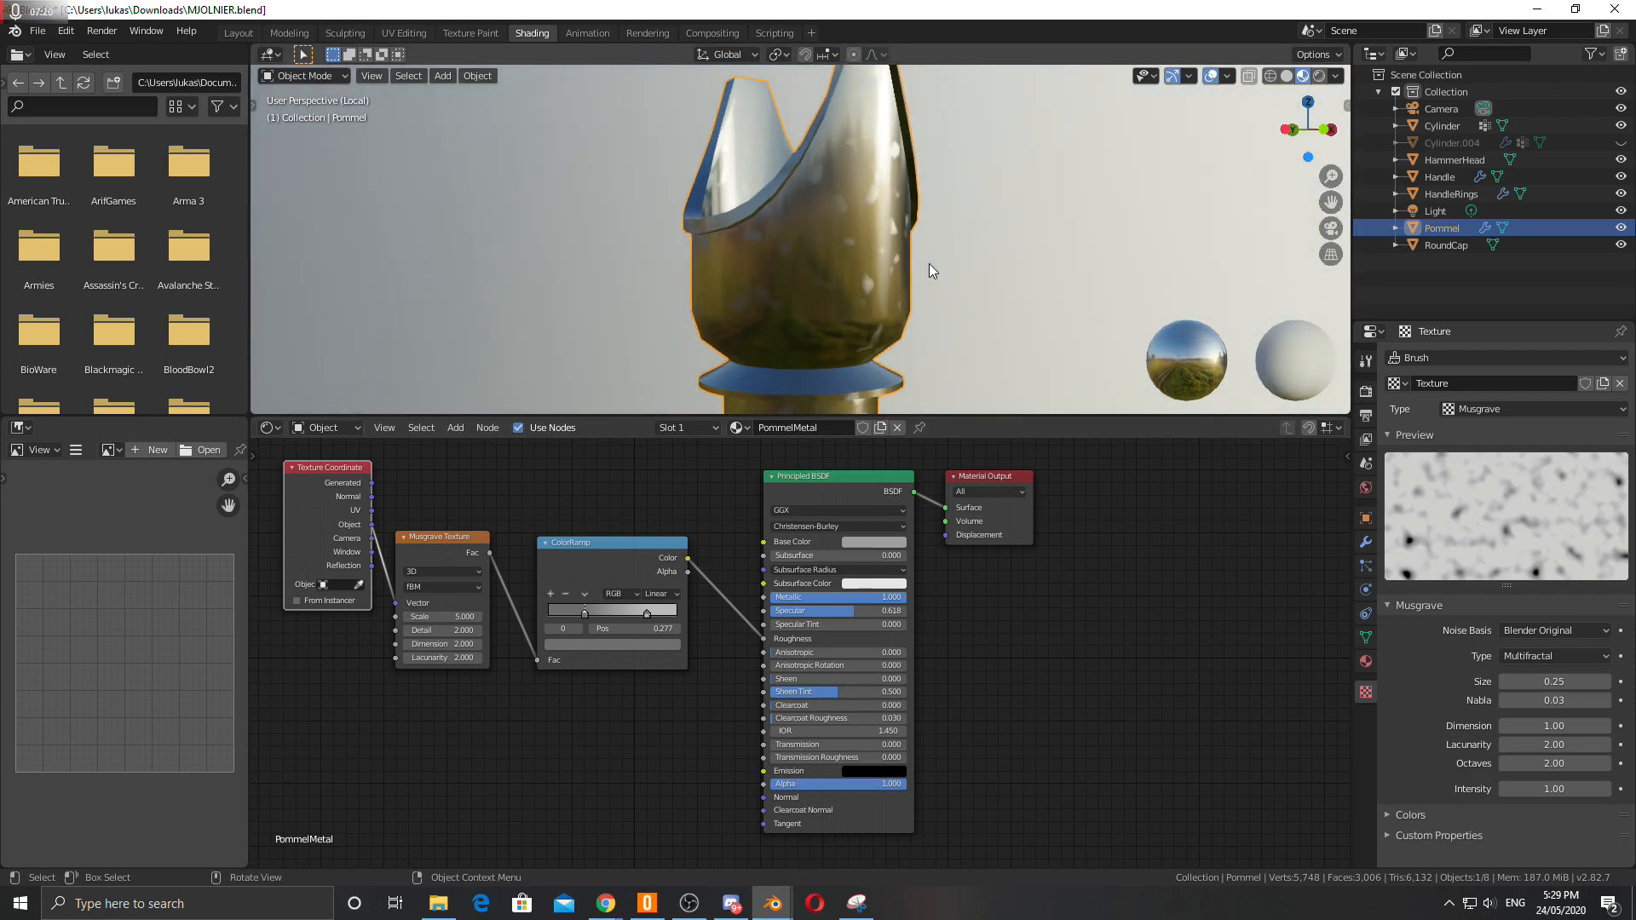
{"action": "middle_click_drag", "start_coordinate": [807, 266], "coordinate": [763, 281]}
{"action": "left_click_drag", "start_coordinate": [595, 542], "coordinate": [635, 511]}
{"action": "left_click_drag", "start_coordinate": [443, 556], "coordinate": [470, 547]}
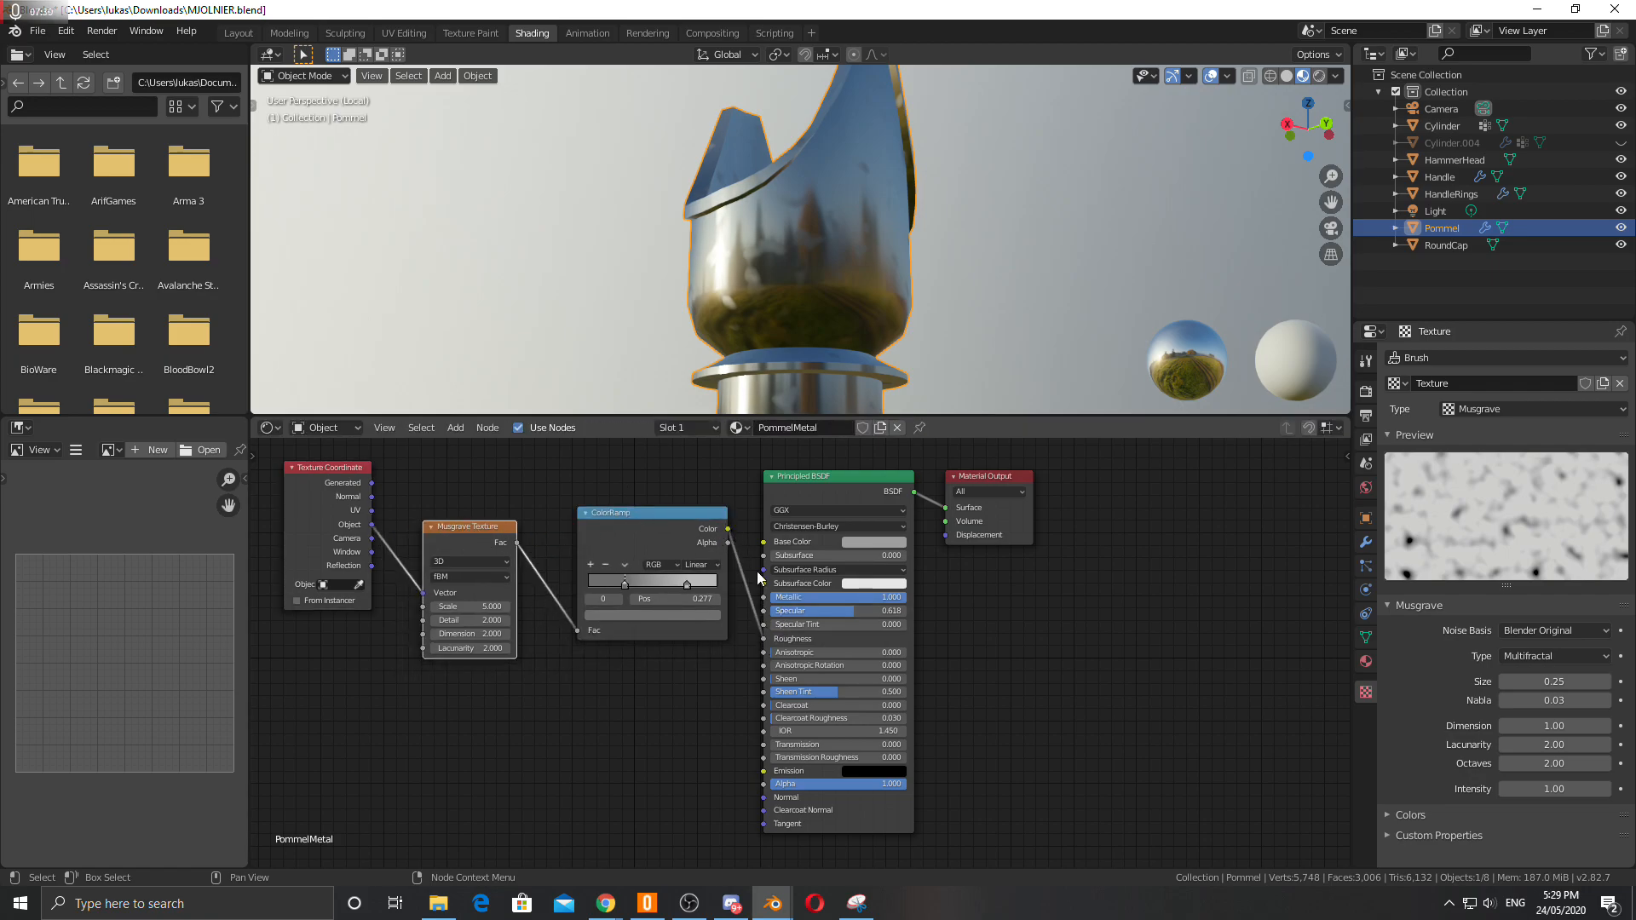
Try connecting the ColorRamp to Metallic instead of Roughness, then restore its Roughness connection.
{"action": "left_click_drag", "start_coordinate": [763, 639], "coordinate": [763, 598]}
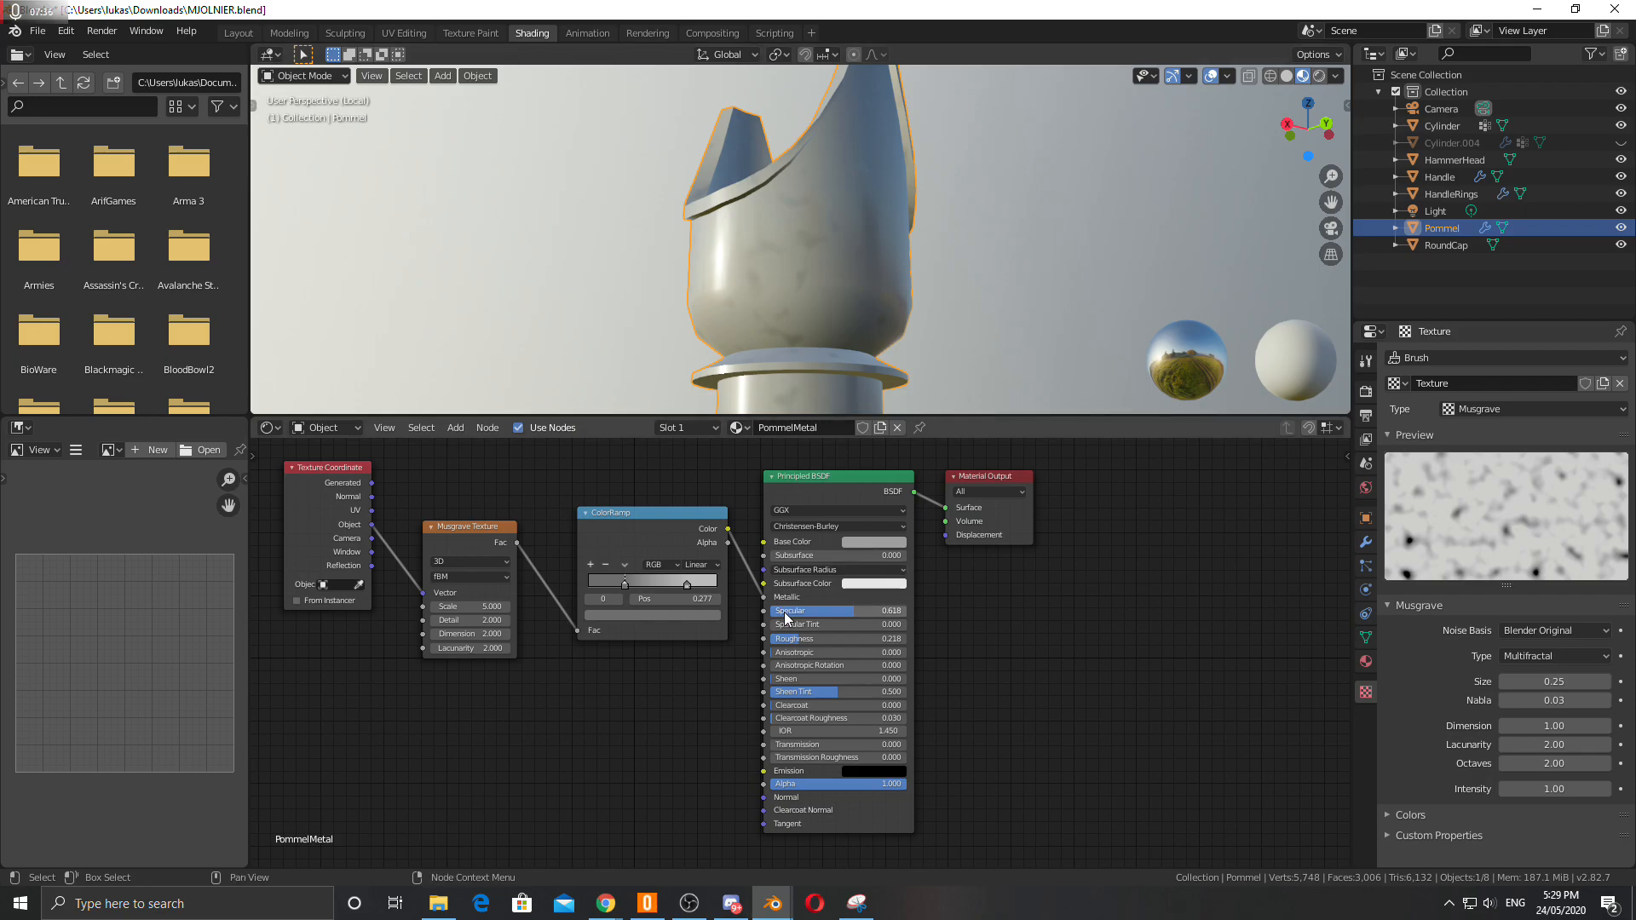
{"action": "left_click_drag", "start_coordinate": [794, 642], "coordinate": [771, 641]}
{"action": "middle_click_drag", "start_coordinate": [728, 316], "coordinate": [879, 338]}
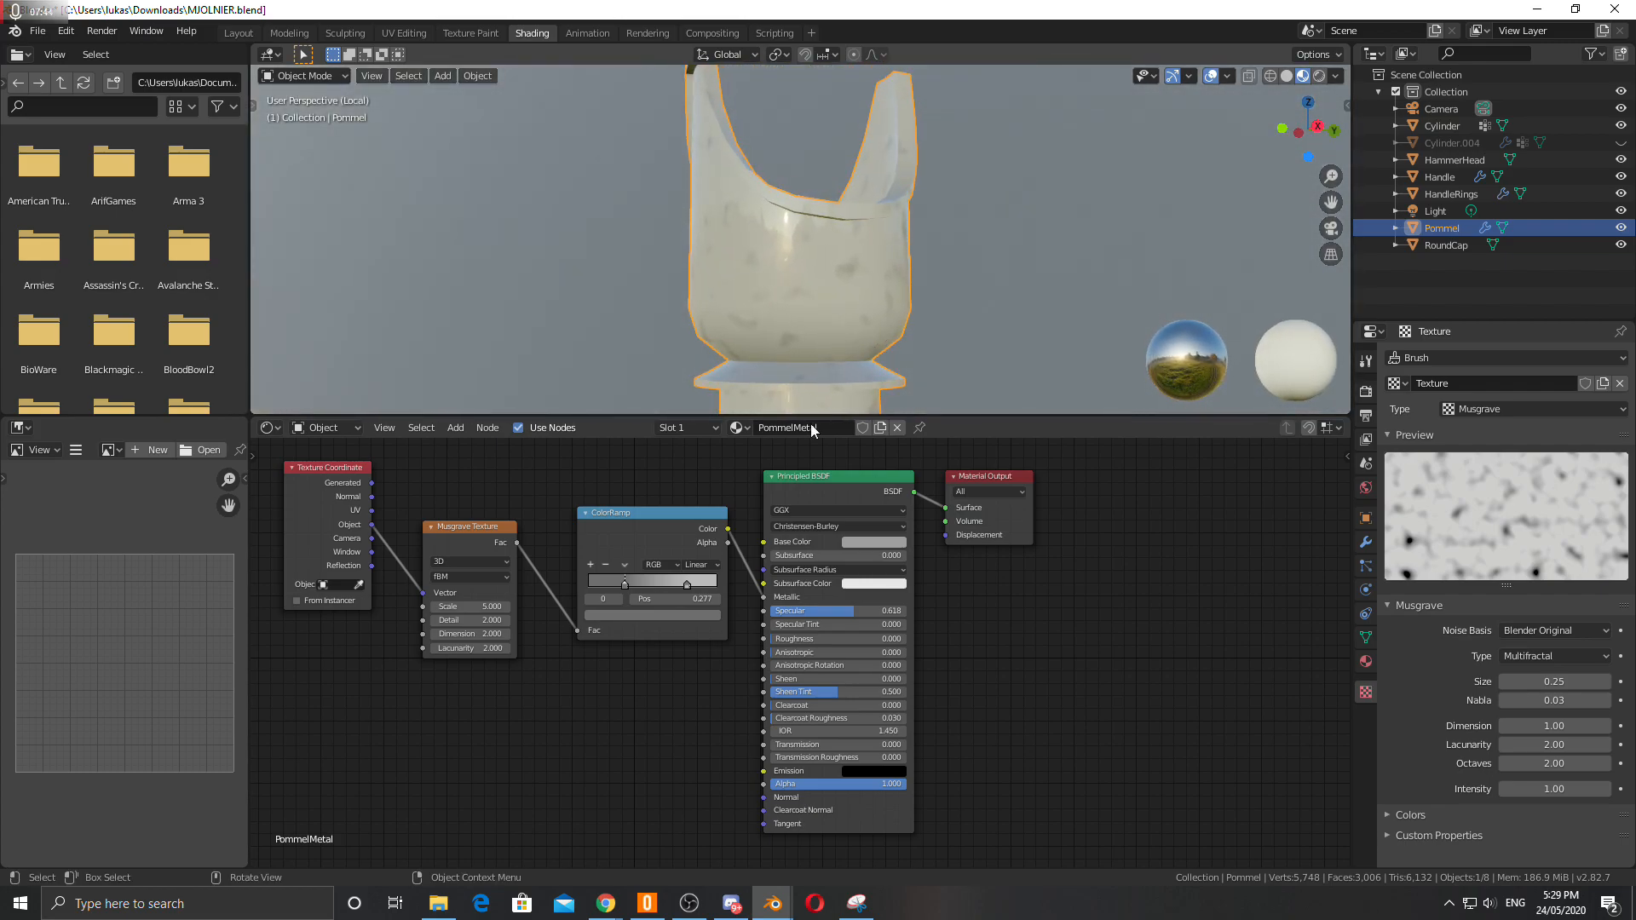
{"action": "left_click_drag", "start_coordinate": [728, 530], "coordinate": [736, 481]}
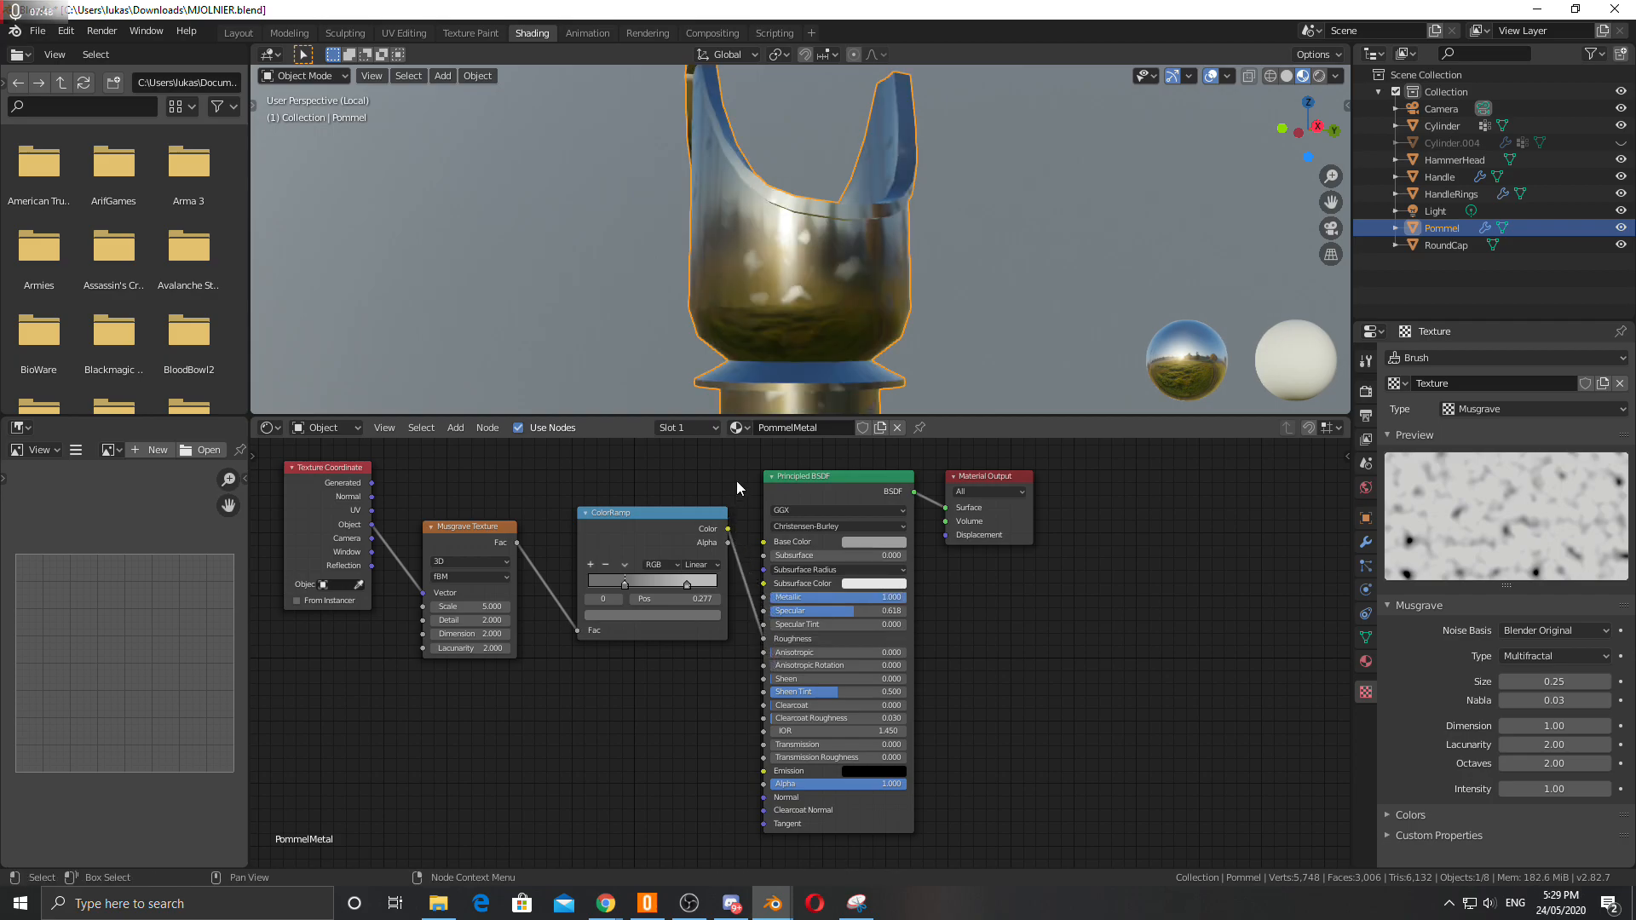
Set the Musgrave Texture's Scale to 3.5.
{"action": "mouse_move", "coordinate": [818, 256]}
{"action": "middle_mouse_down"}
{"action": "mouse_move", "coordinate": [835, 254]}
{"action": "mouse_move", "coordinate": [570, 269]}
{"action": "mouse_move", "coordinate": [841, 249]}
{"action": "mouse_move", "coordinate": [922, 266]}
{"action": "mouse_move", "coordinate": [846, 249]}
{"action": "middle_mouse_up"}
{"action": "scroll", "coordinate": [750, 272], "scroll_direction": "down", "scroll_amount": 4}
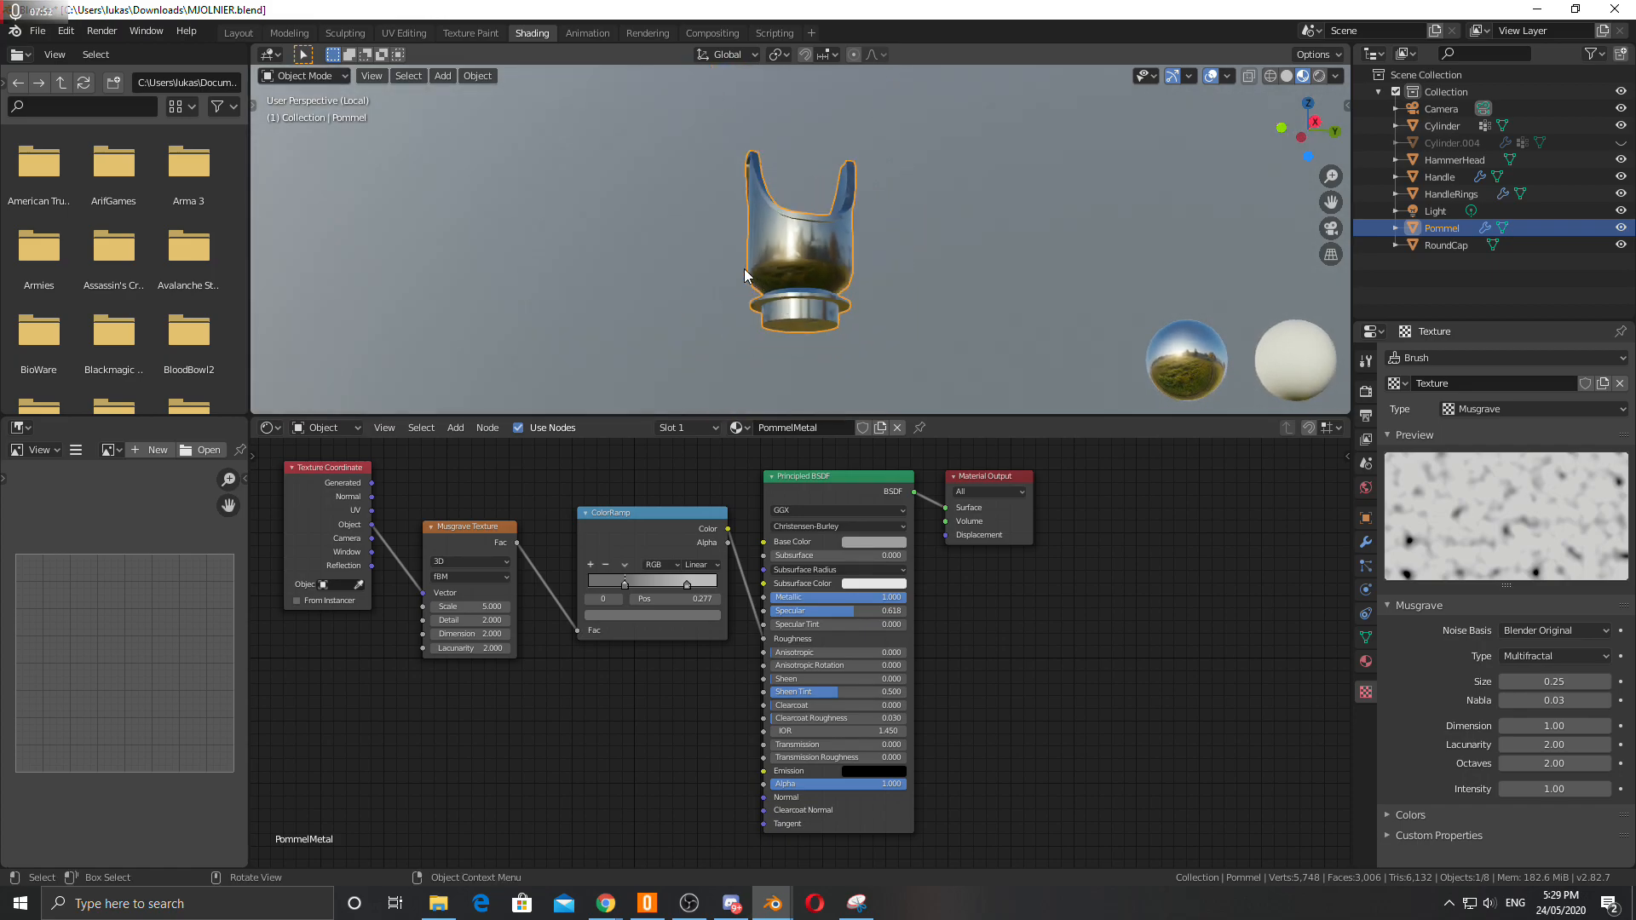
{"action": "middle_click_drag", "start_coordinate": [731, 317], "coordinate": [688, 295]}
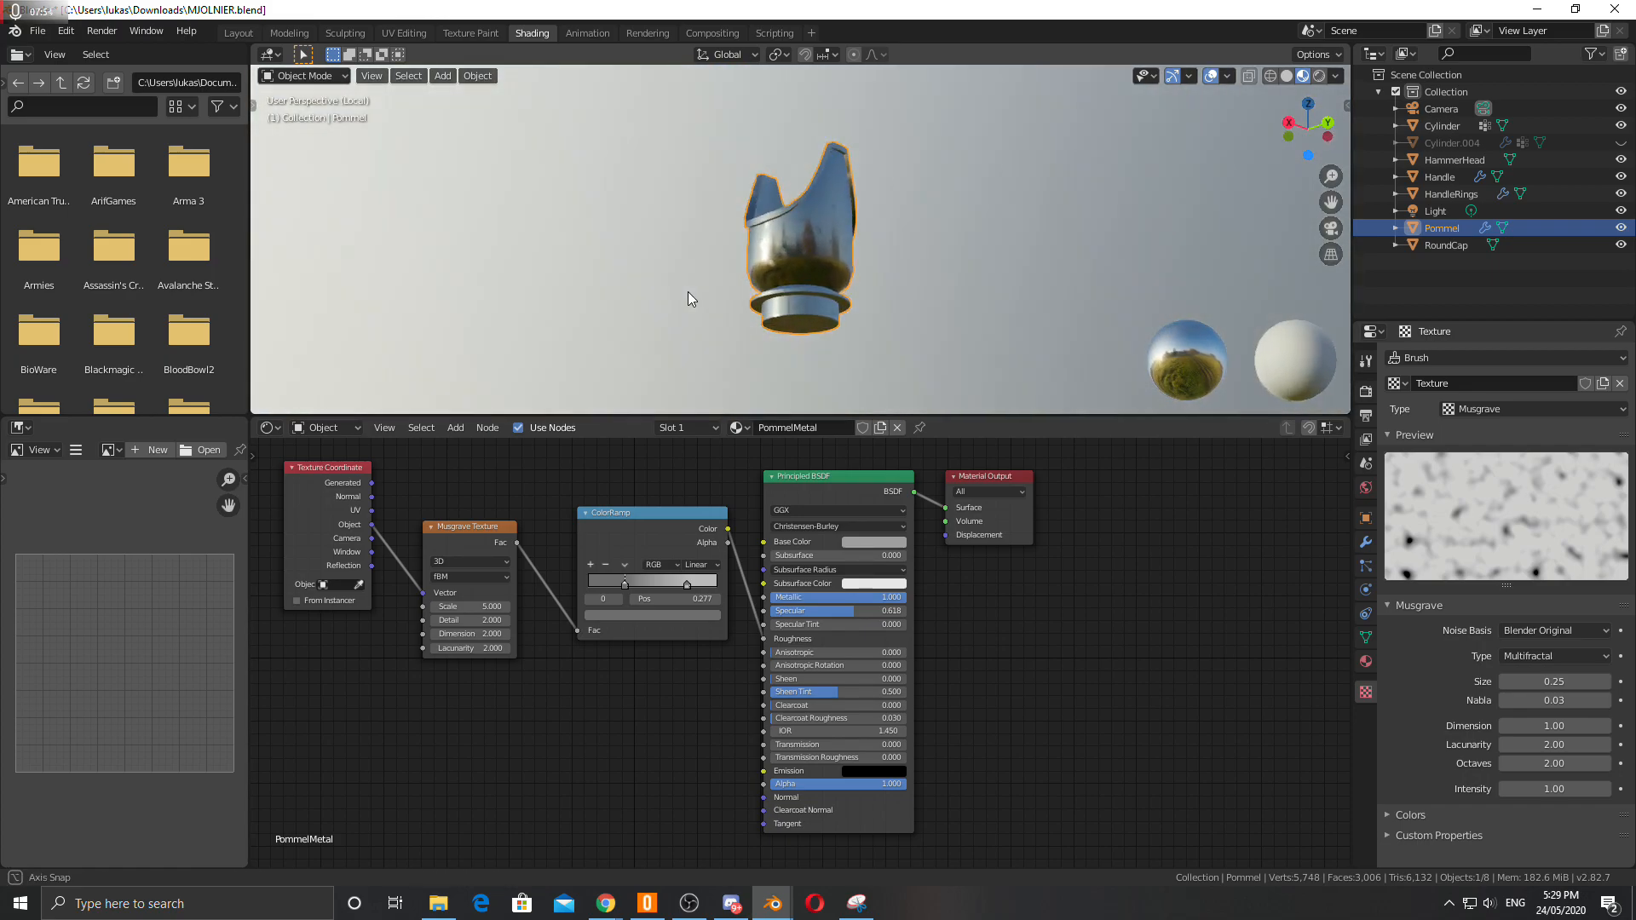
{"action": "mouse_move", "coordinate": [473, 606]}
{"action": "left_mouse_down"}
{"action": "mouse_move", "coordinate": [507, 606]}
{"action": "mouse_move", "coordinate": [432, 605]}
{"action": "mouse_move", "coordinate": [491, 619]}
{"action": "mouse_move", "coordinate": [456, 619]}
{"action": "left_mouse_up"}
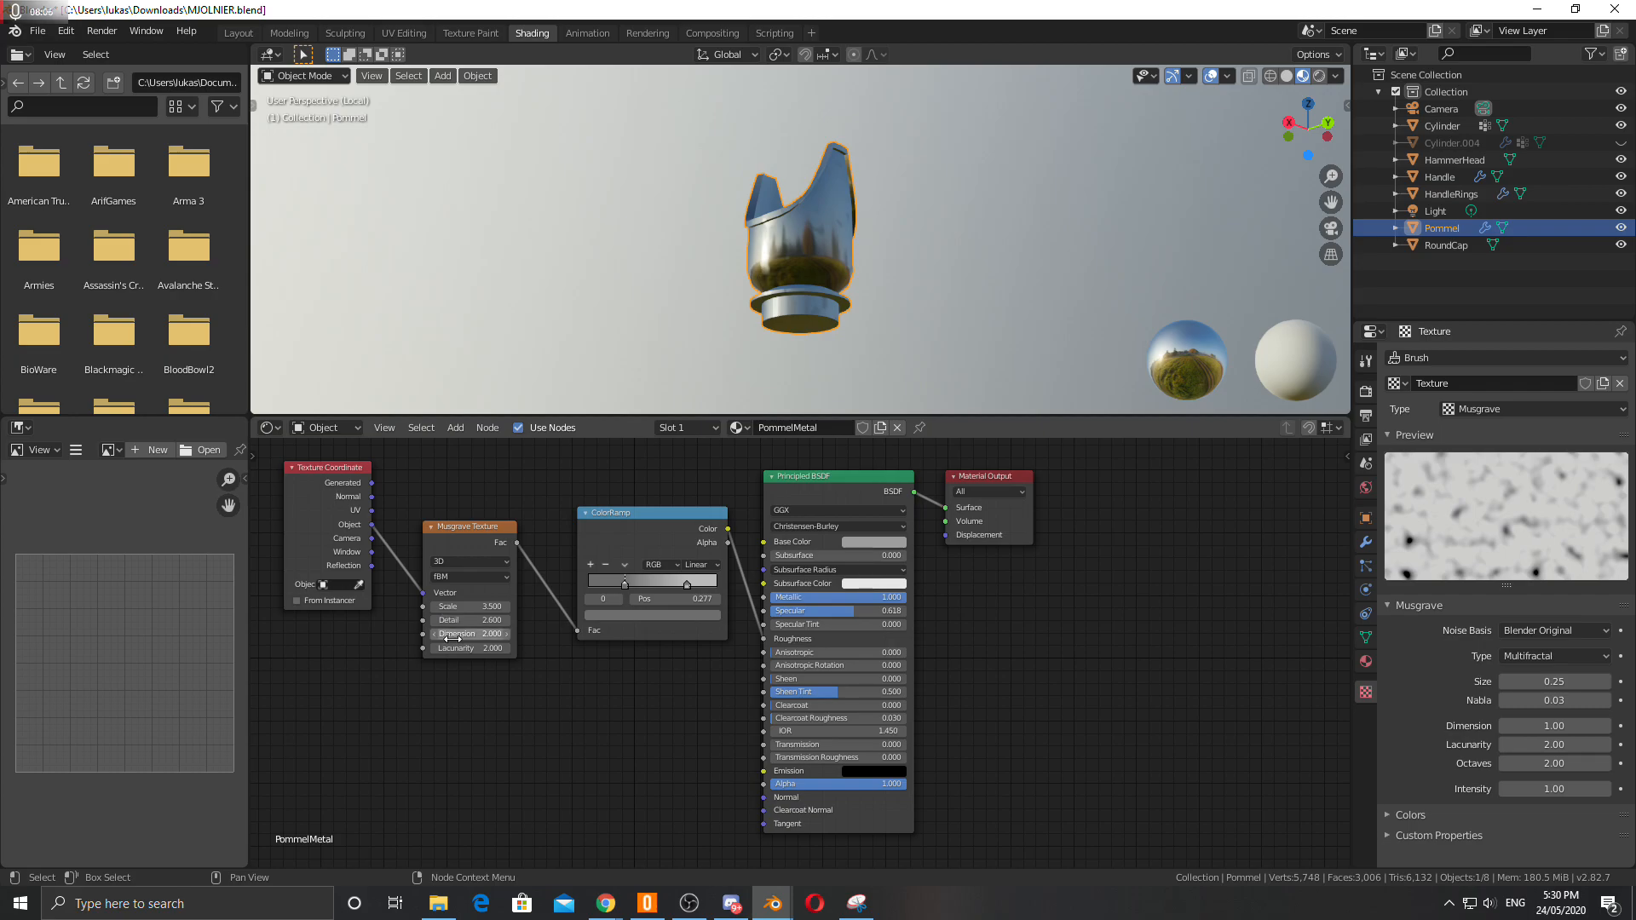
{"action": "left_click", "coordinate": [503, 577]}
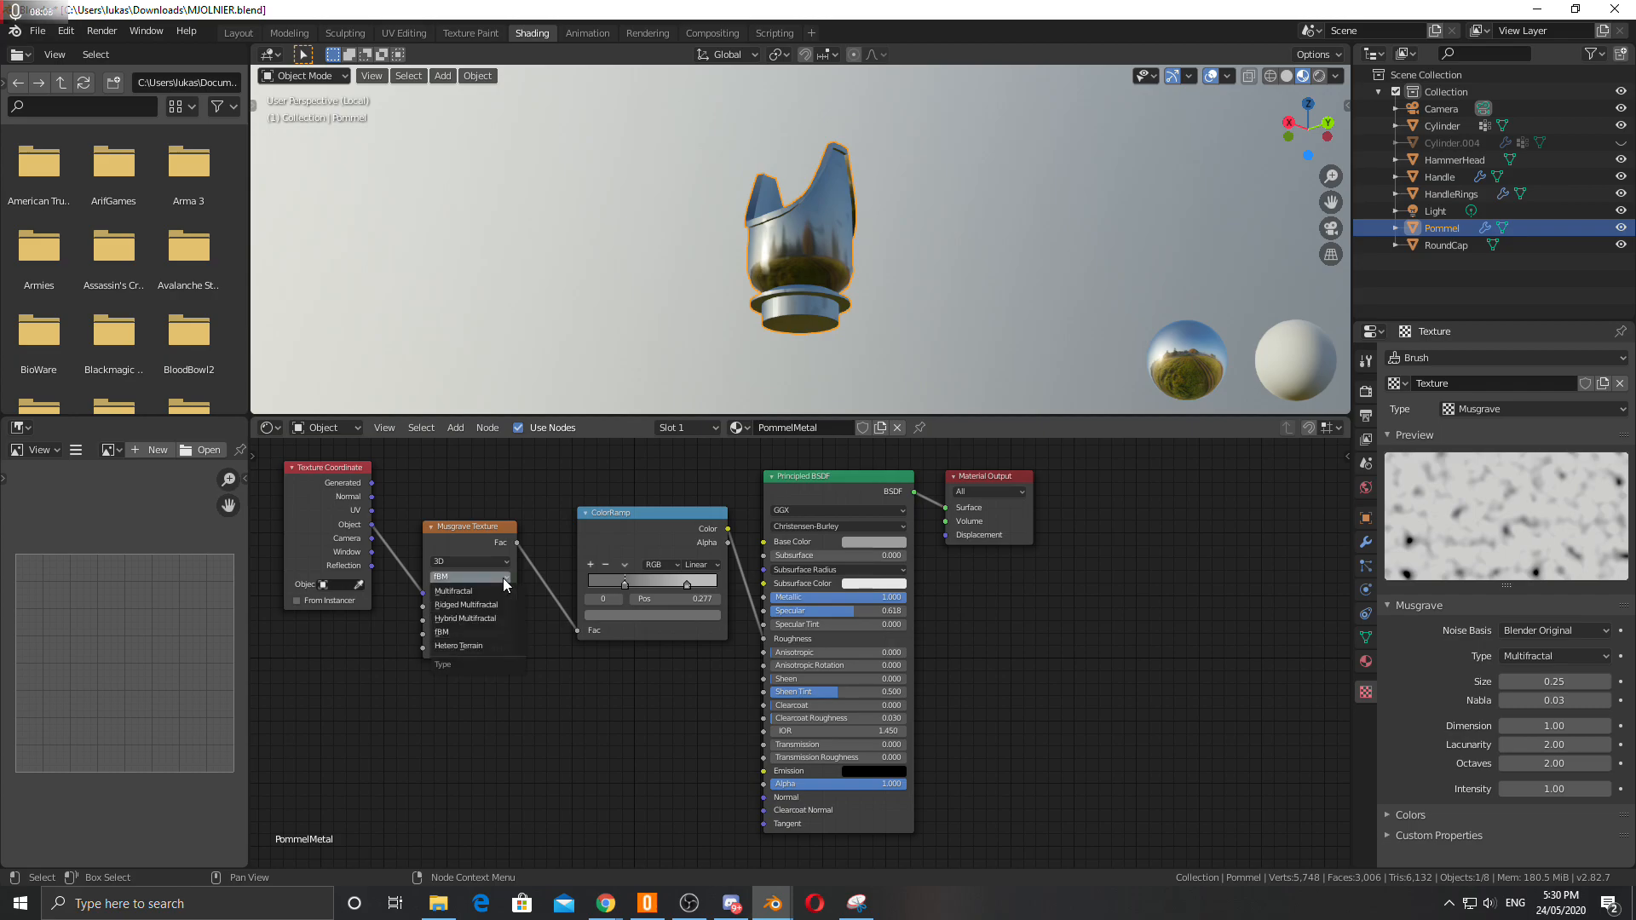
{"action": "left_click", "coordinate": [503, 578]}
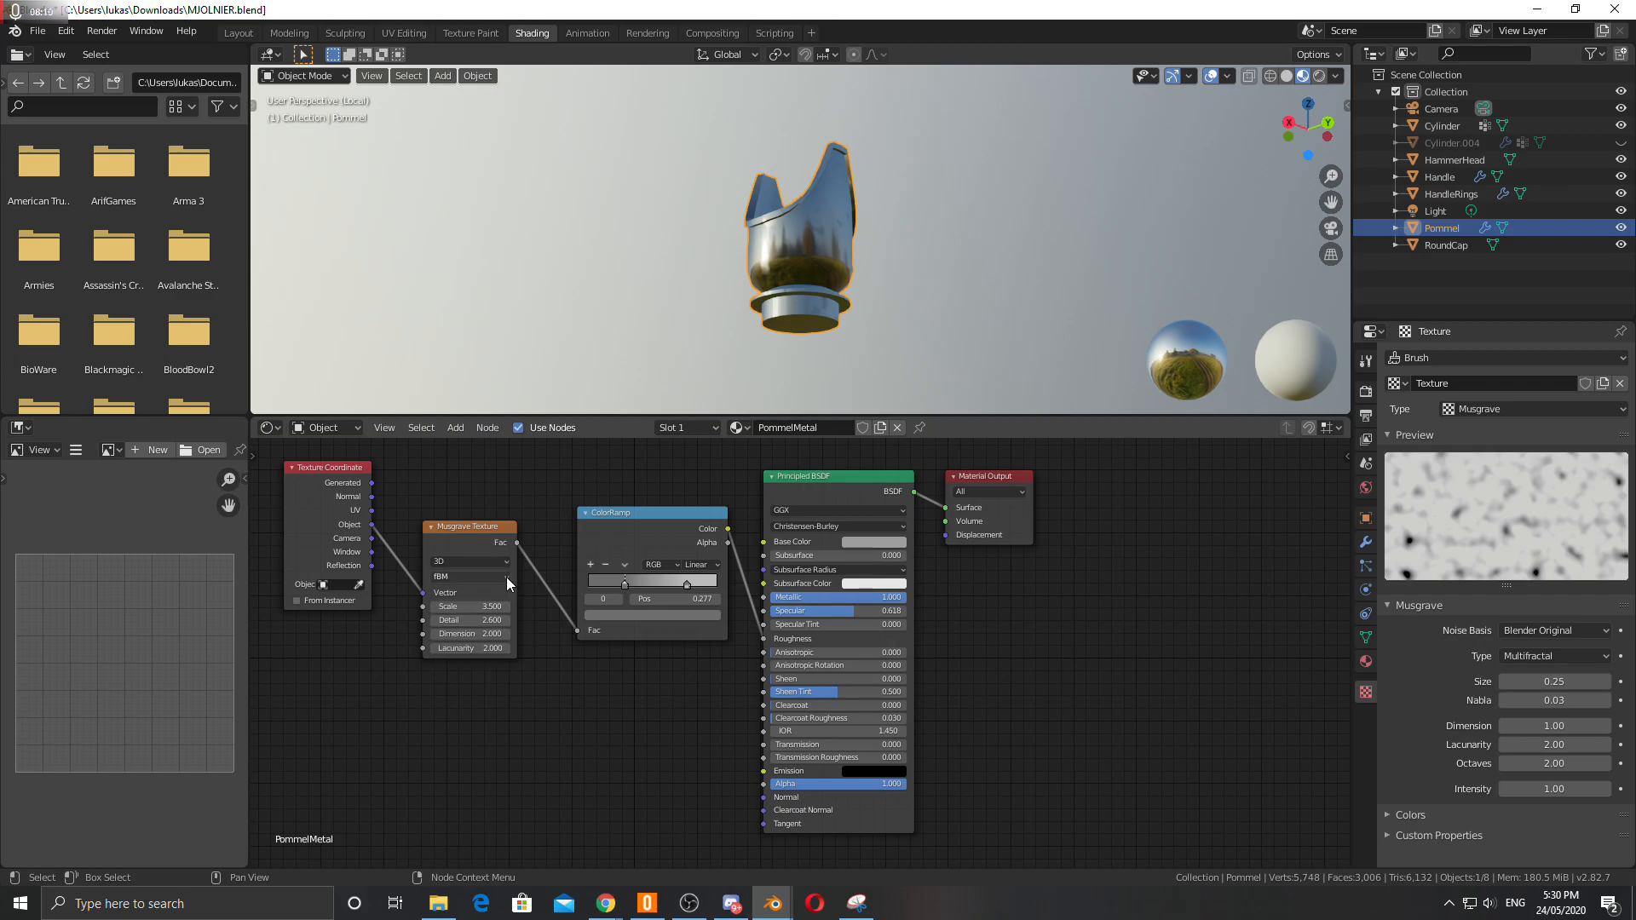
Add a Wave Texture node and connect the Texture Coordinate's Object output to its Vector input.
{"action": "left_click", "coordinate": [455, 428]}
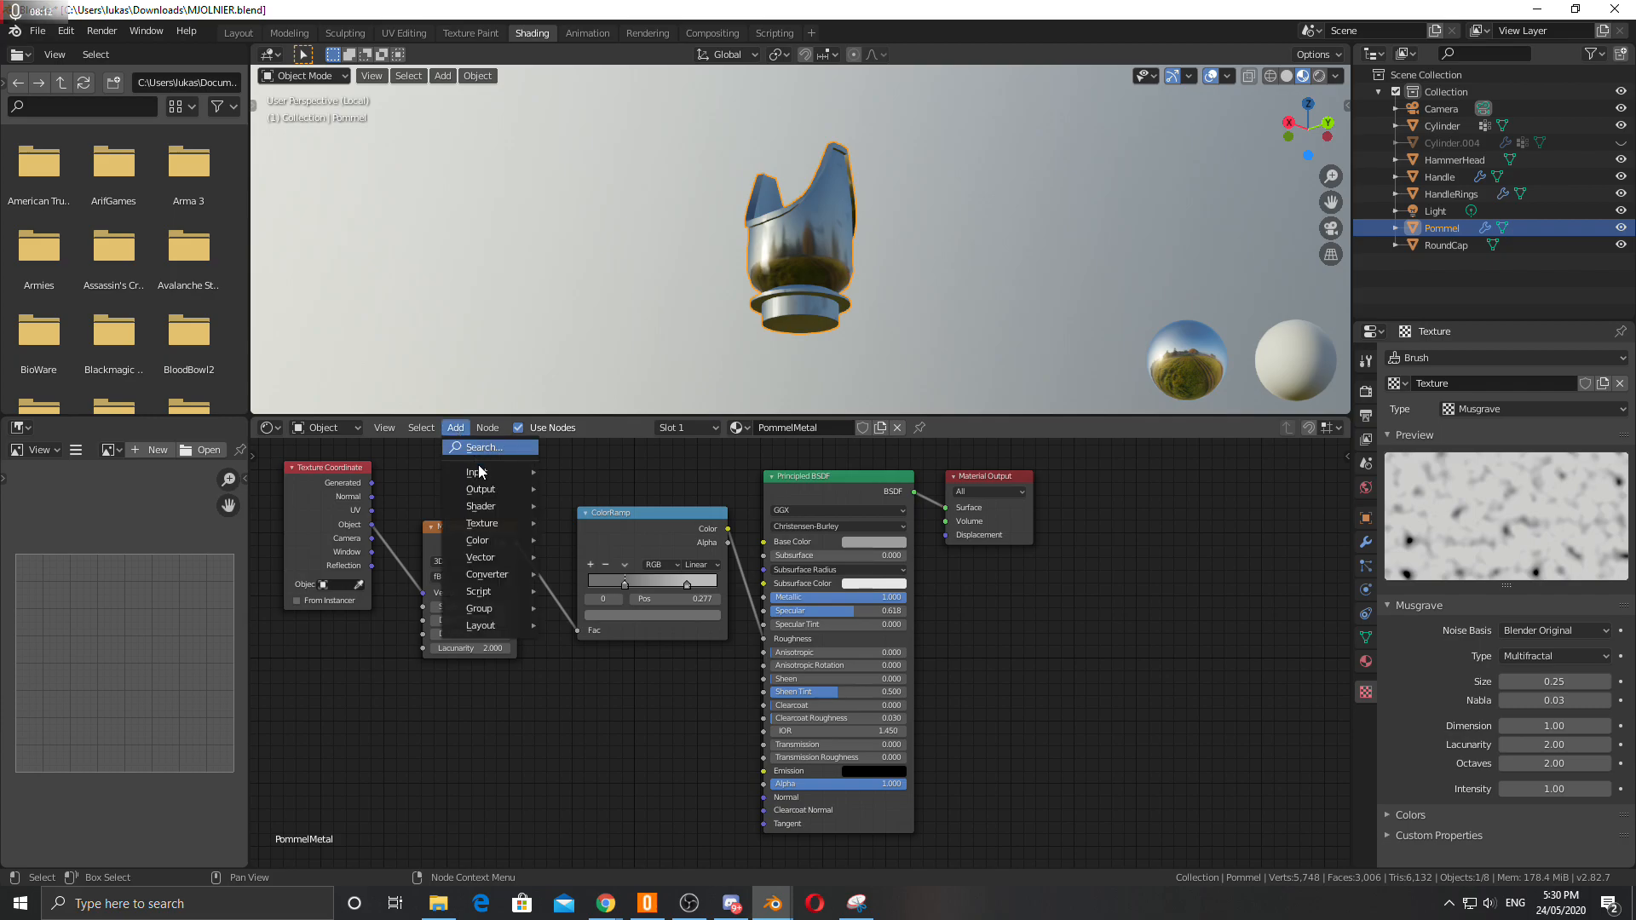
{"action": "mouse_move", "coordinate": [494, 524]}
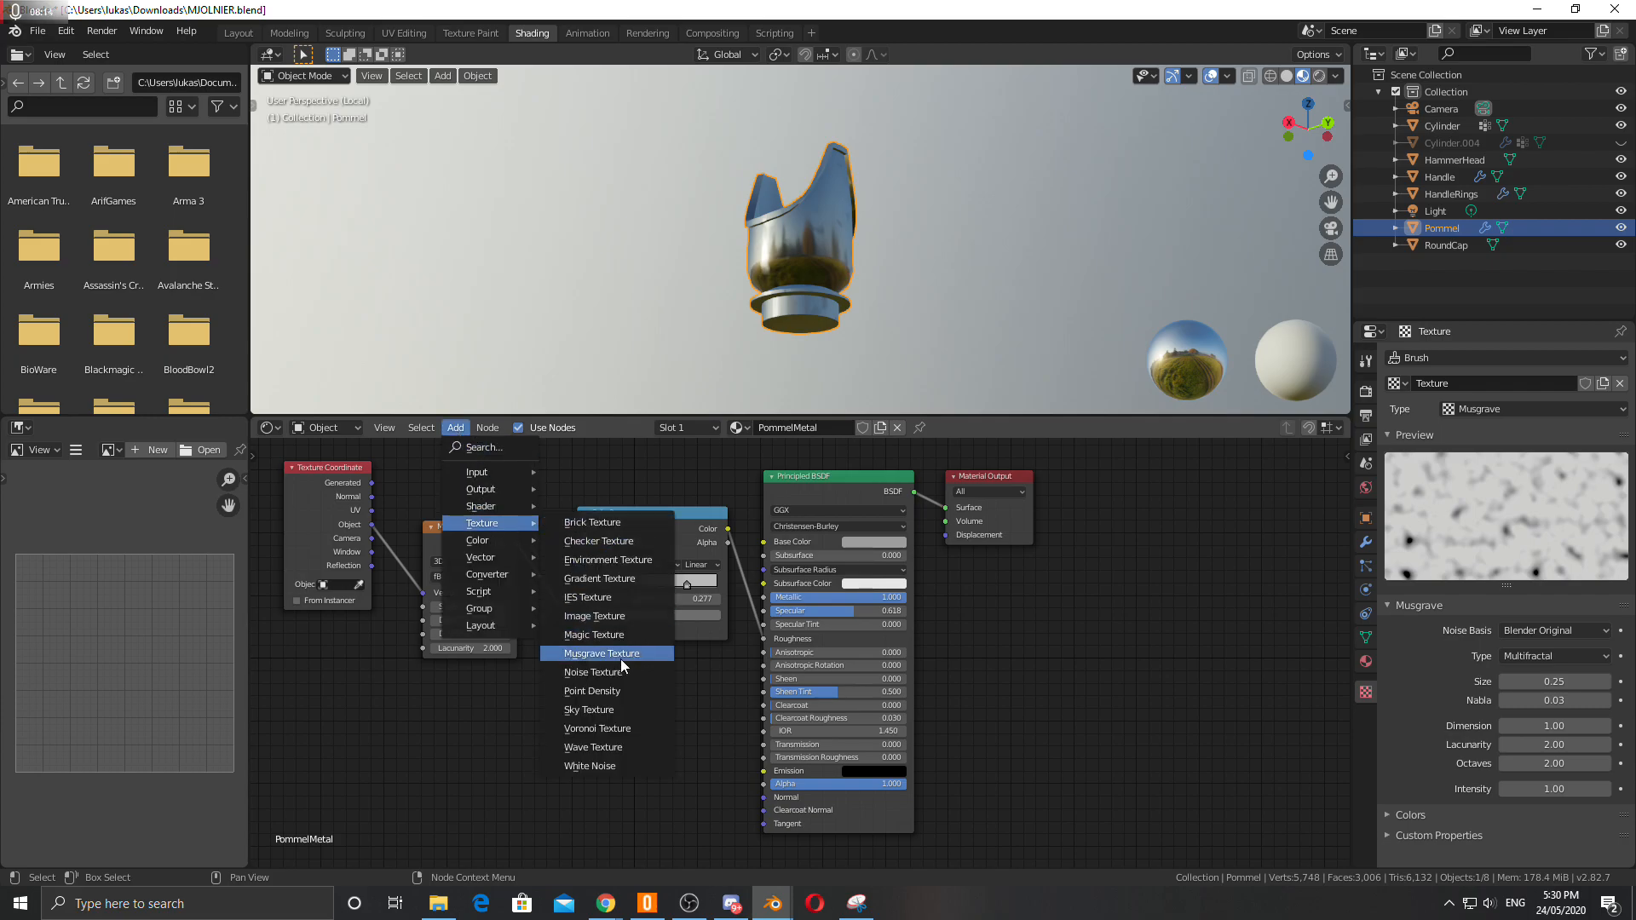
{"action": "left_click", "coordinate": [608, 745]}
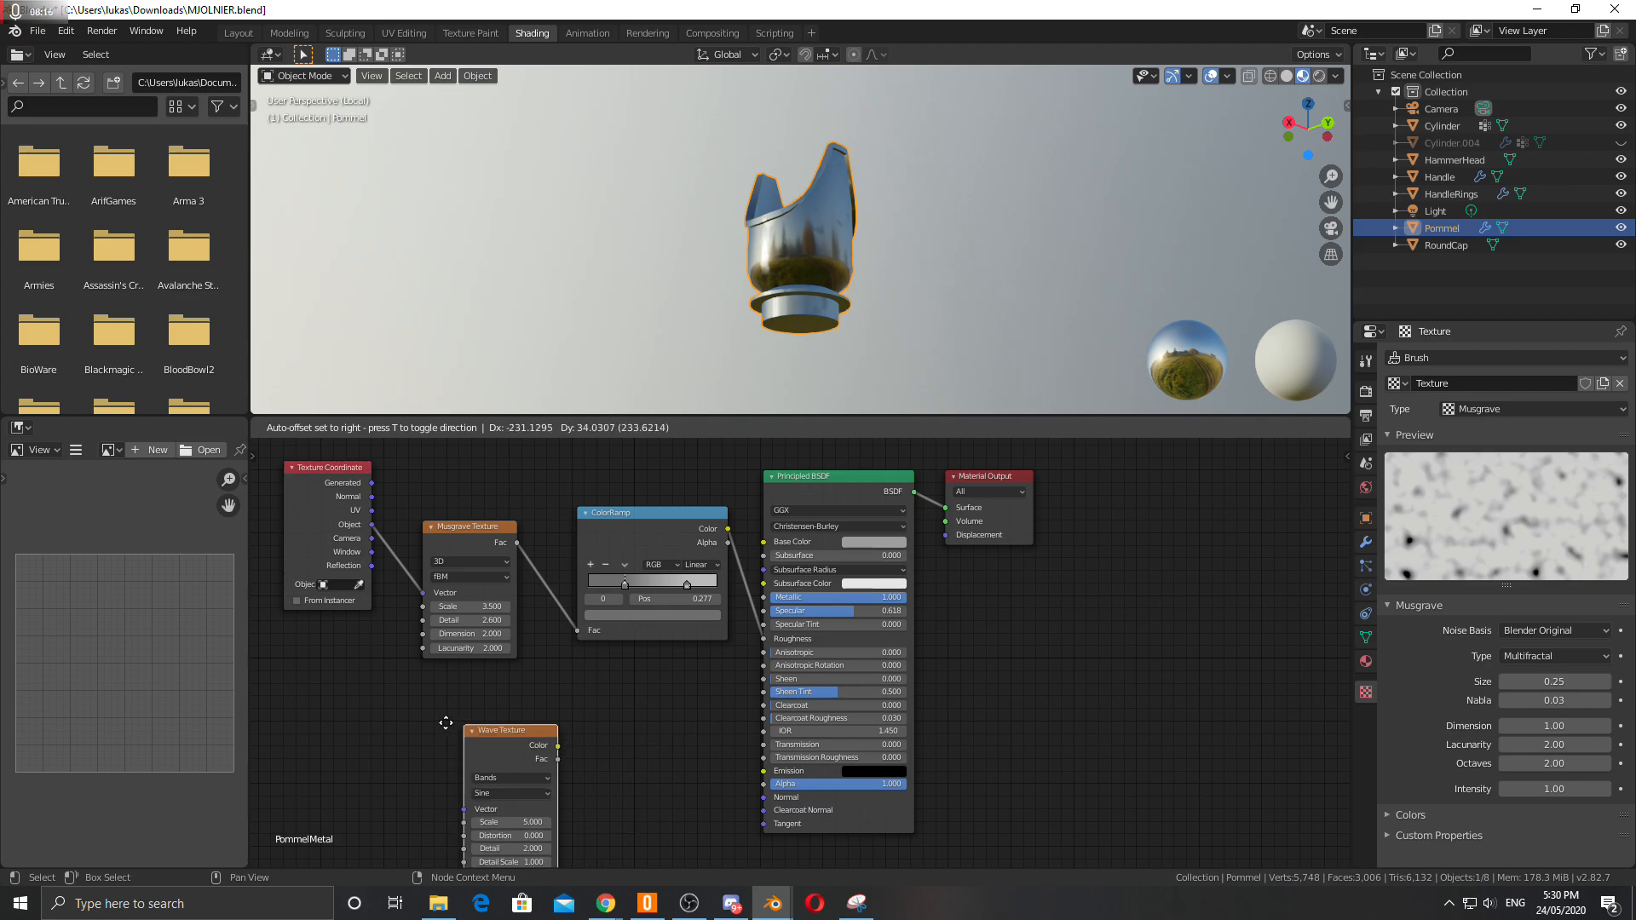
{"action": "left_click", "coordinate": [437, 677]}
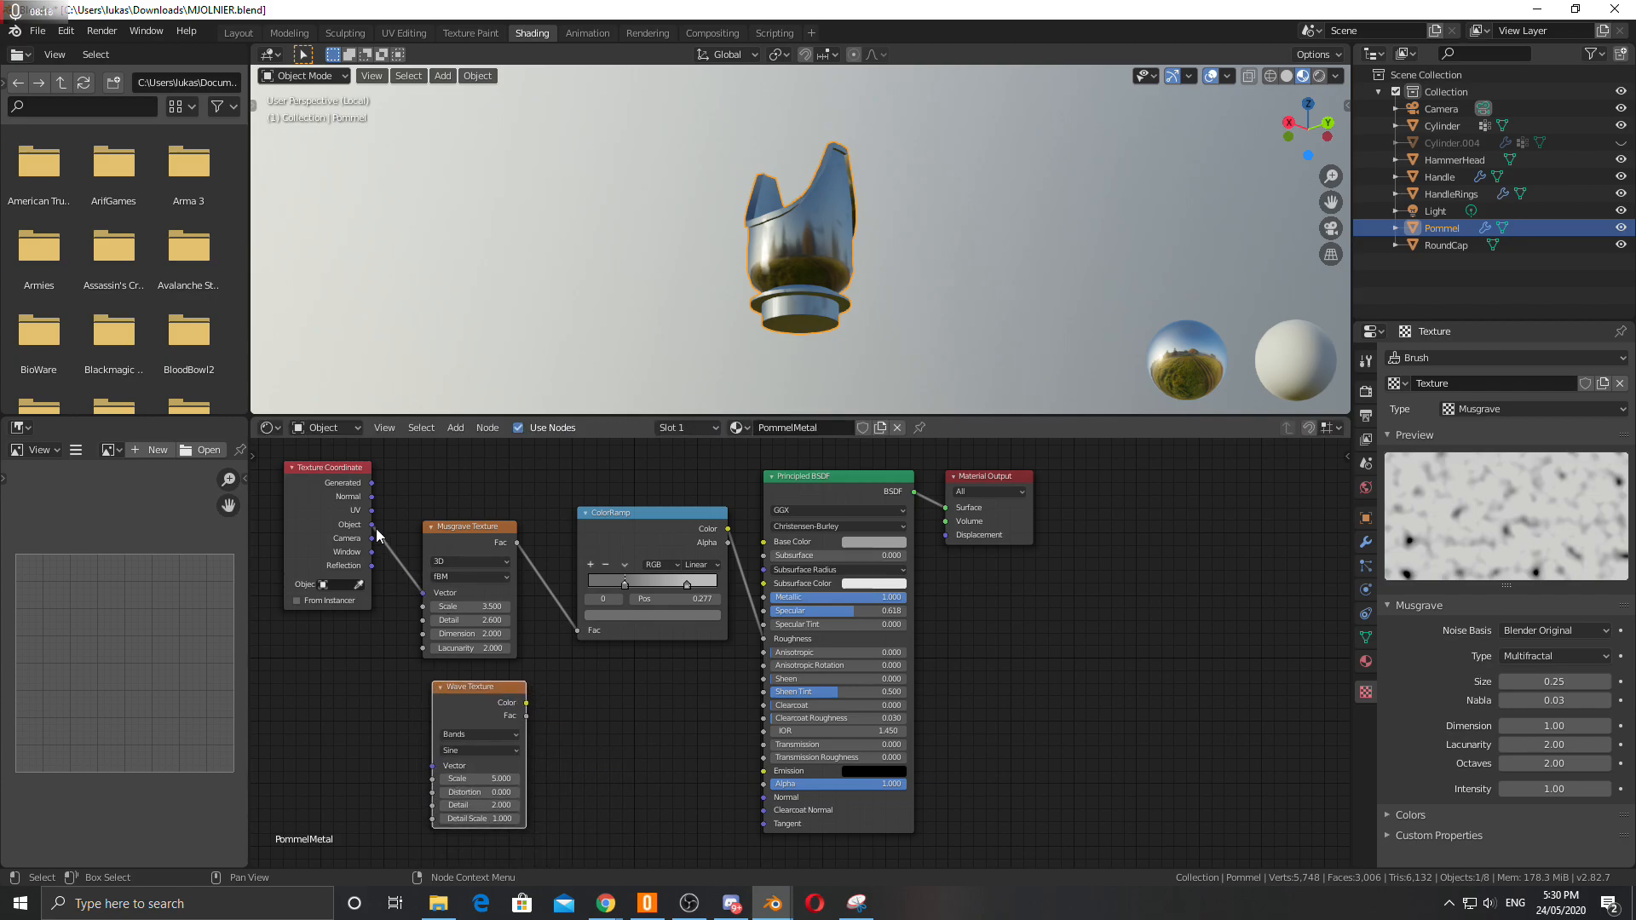
{"action": "left_click_drag", "start_coordinate": [371, 524], "coordinate": [433, 765]}
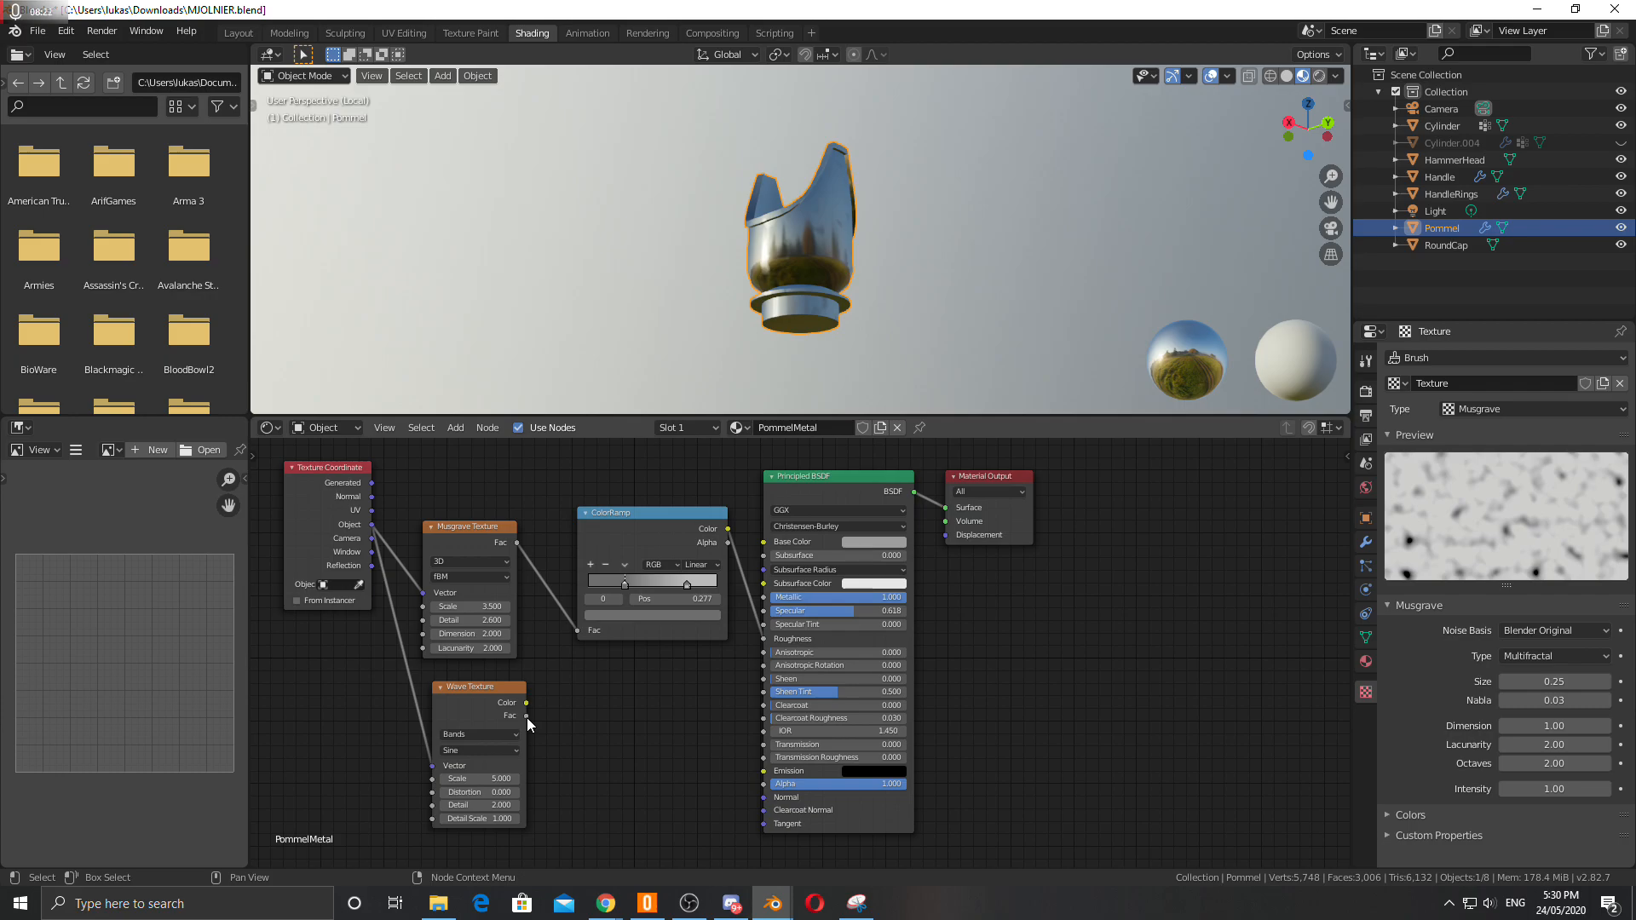
Connect the Wave Texture's Color output to the Principled BSDF's Base Color.
{"action": "left_click_drag", "start_coordinate": [525, 703], "coordinate": [764, 542]}
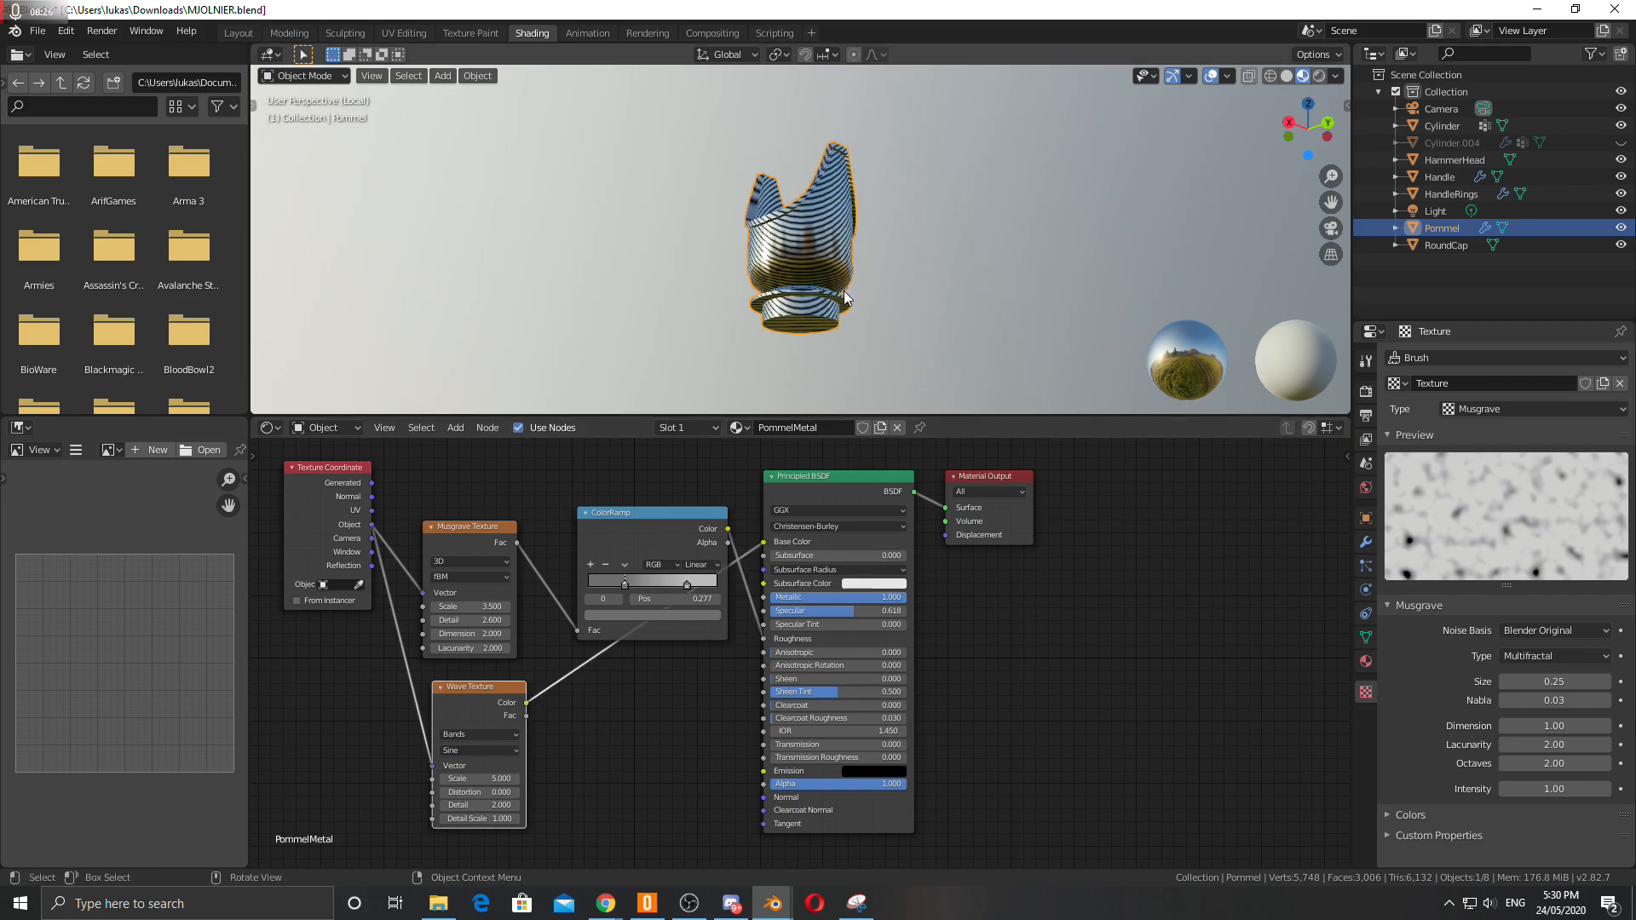
{"action": "scroll", "coordinate": [824, 234], "scroll_direction": "up", "scroll_amount": 2}
{"action": "middle_click_drag", "start_coordinate": [859, 247], "coordinate": [881, 278]}
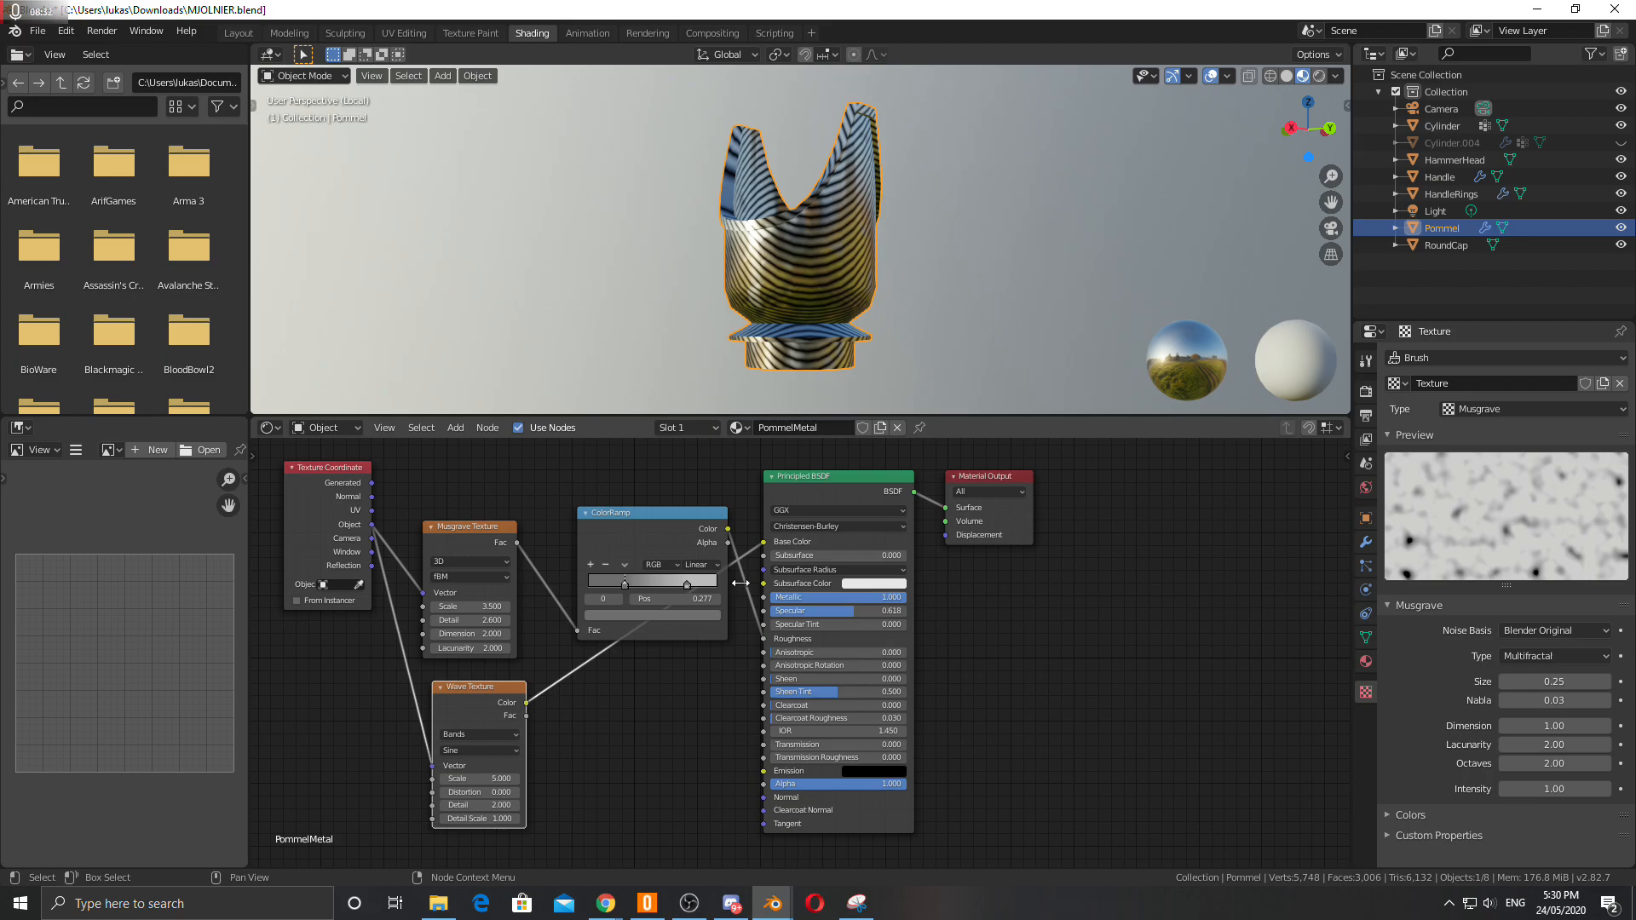
Drive the Principled BSDF's Specular input with the Wave Texture's Fac output.
{"action": "left_click_drag", "start_coordinate": [764, 541], "coordinate": [765, 597]}
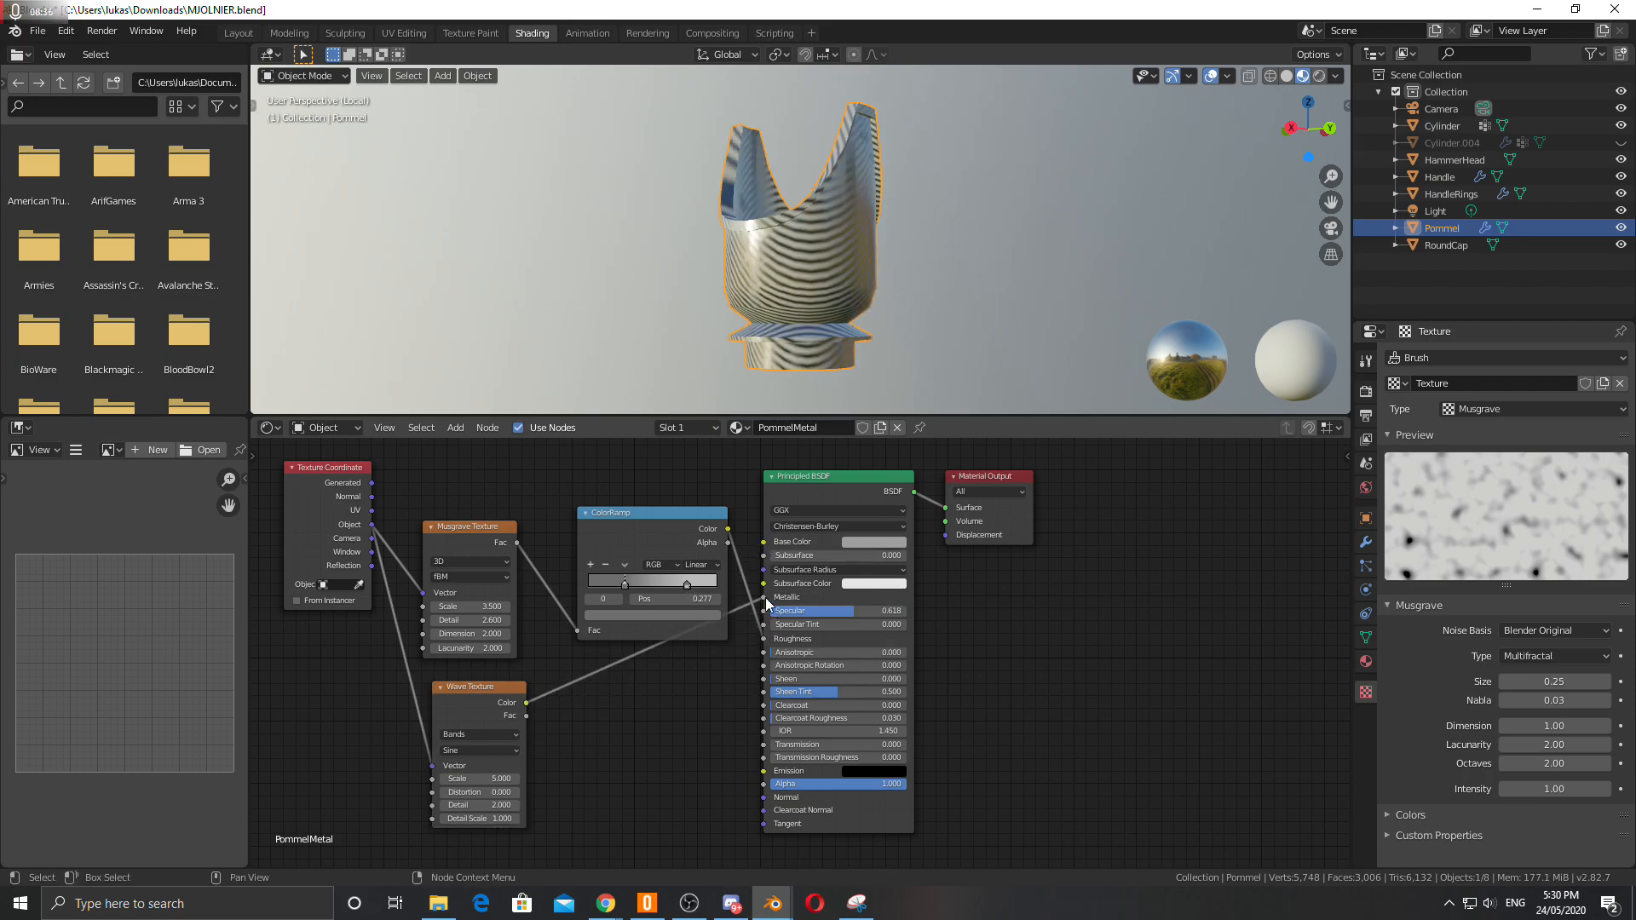
{"action": "left_click_drag", "start_coordinate": [527, 716], "coordinate": [761, 596]}
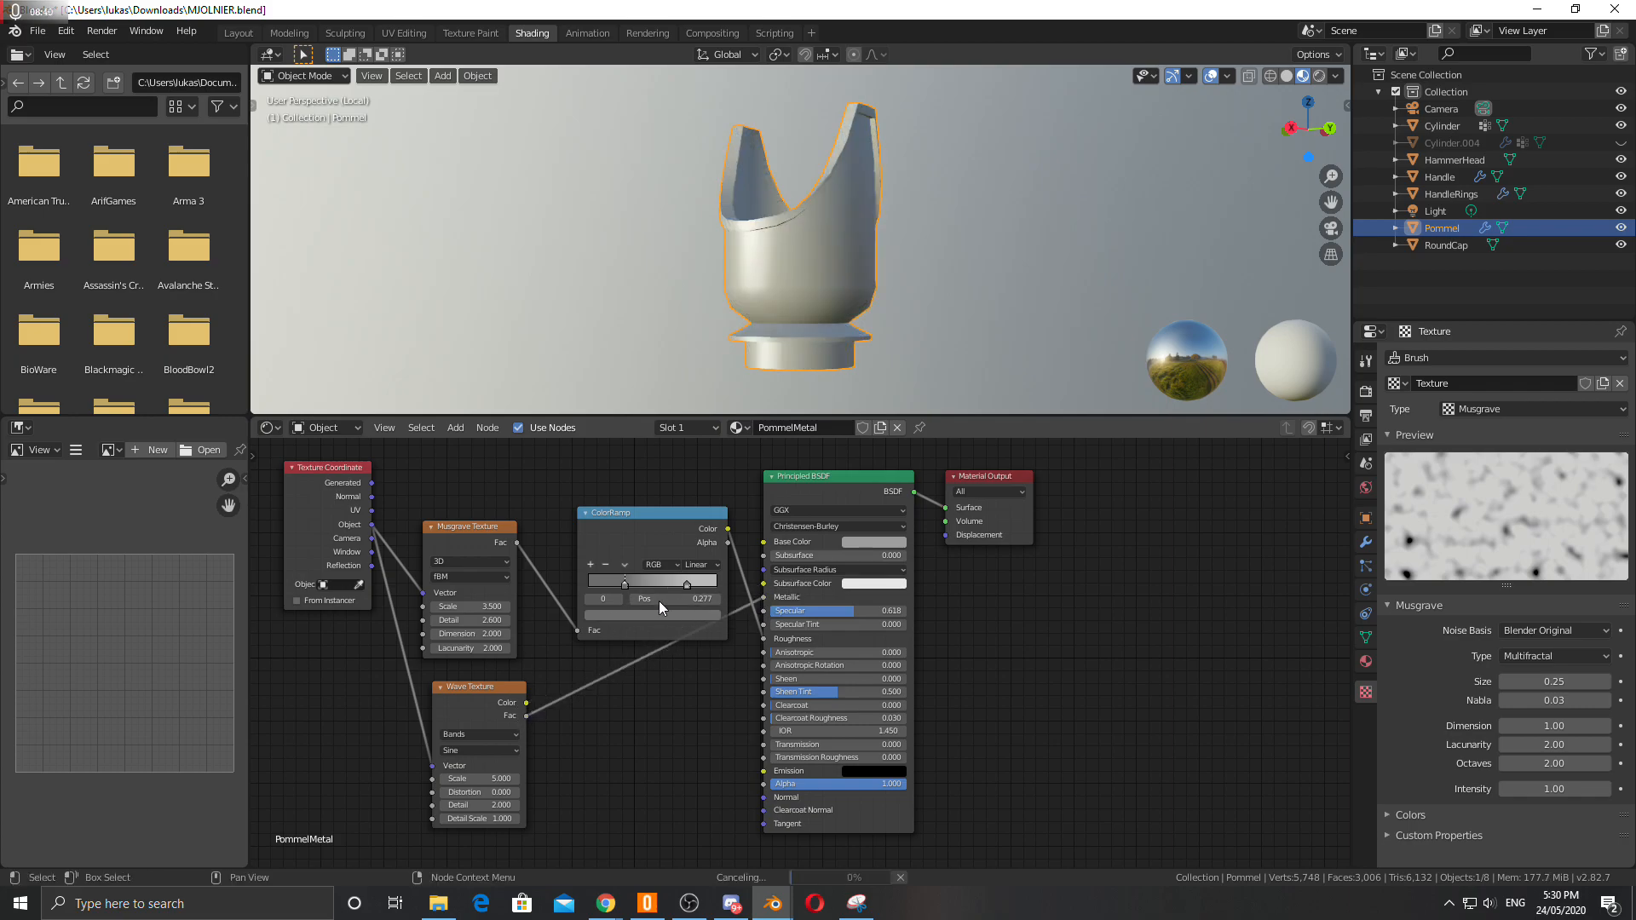
{"action": "middle_click_drag", "start_coordinate": [838, 218], "coordinate": [968, 237]}
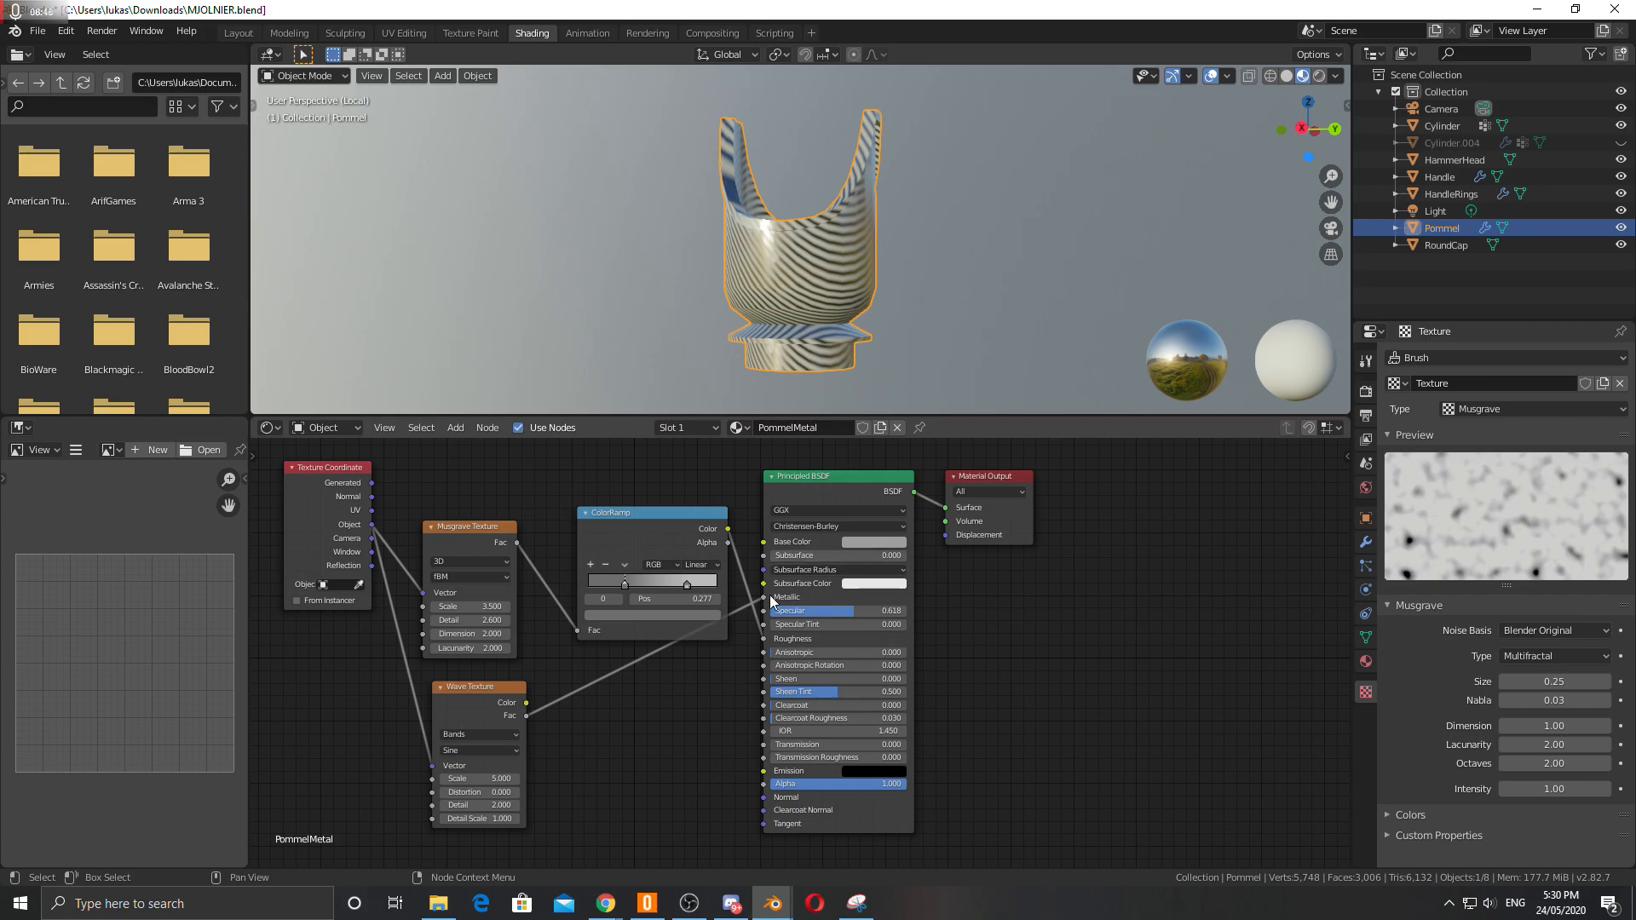
{"action": "mouse_move", "coordinate": [765, 598]}
{"action": "left_mouse_down"}
{"action": "mouse_move", "coordinate": [661, 699]}
{"action": "mouse_move", "coordinate": [720, 668]}
{"action": "mouse_move", "coordinate": [763, 611]}
{"action": "left_mouse_up"}
{"action": "middle_click_drag", "start_coordinate": [825, 247], "coordinate": [800, 210]}
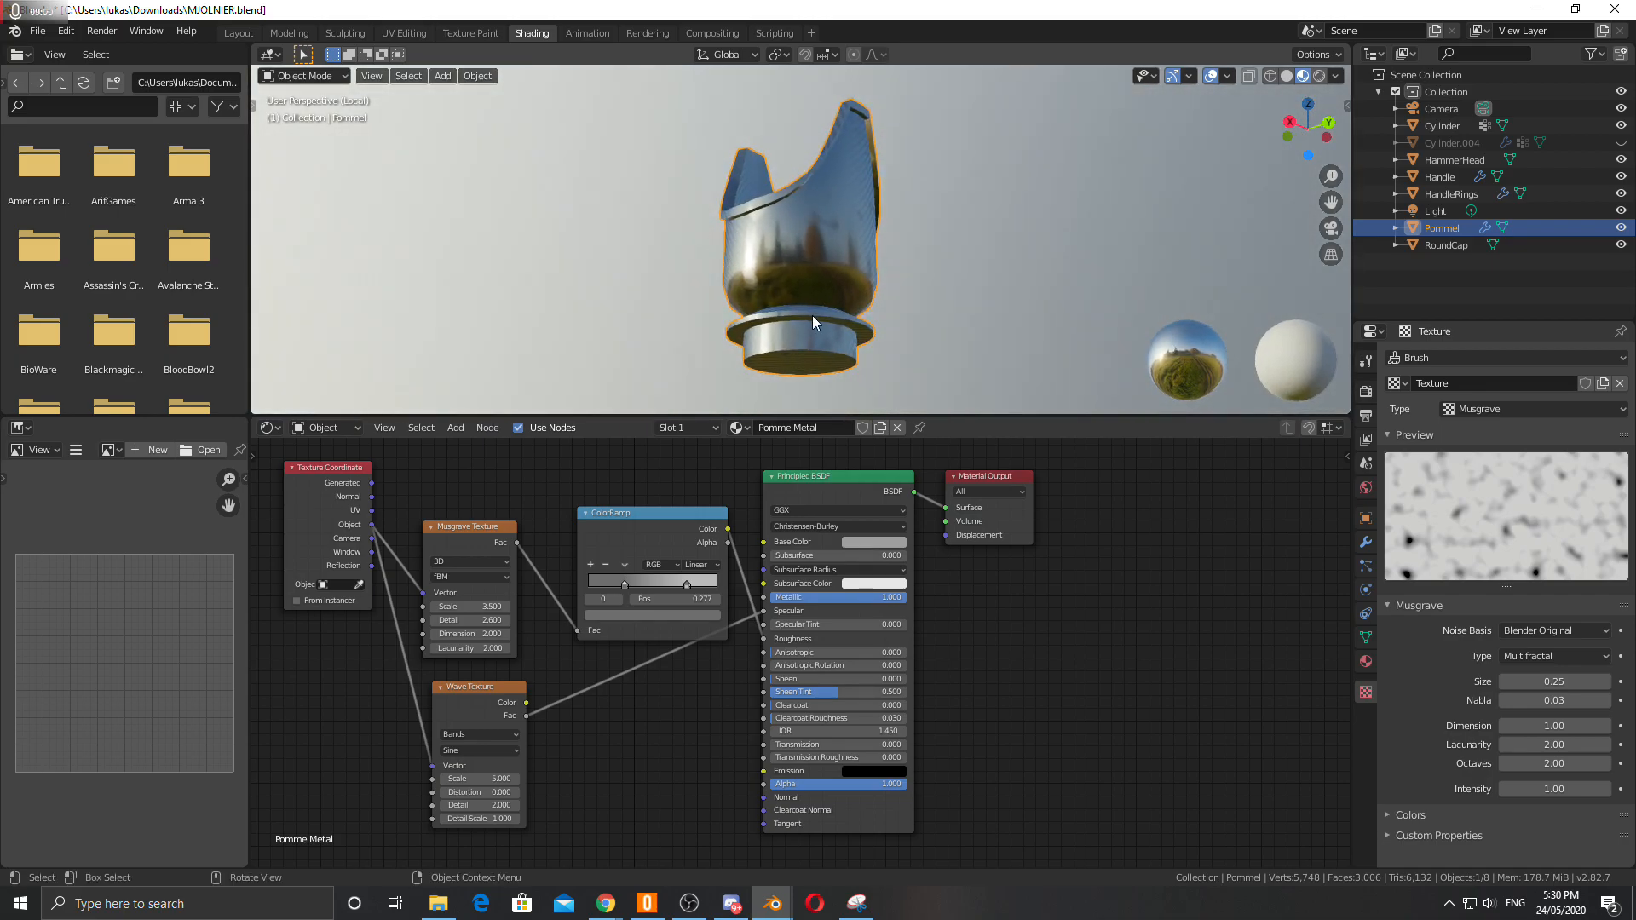
{"action": "middle_click_drag", "start_coordinate": [866, 263], "coordinate": [911, 258]}
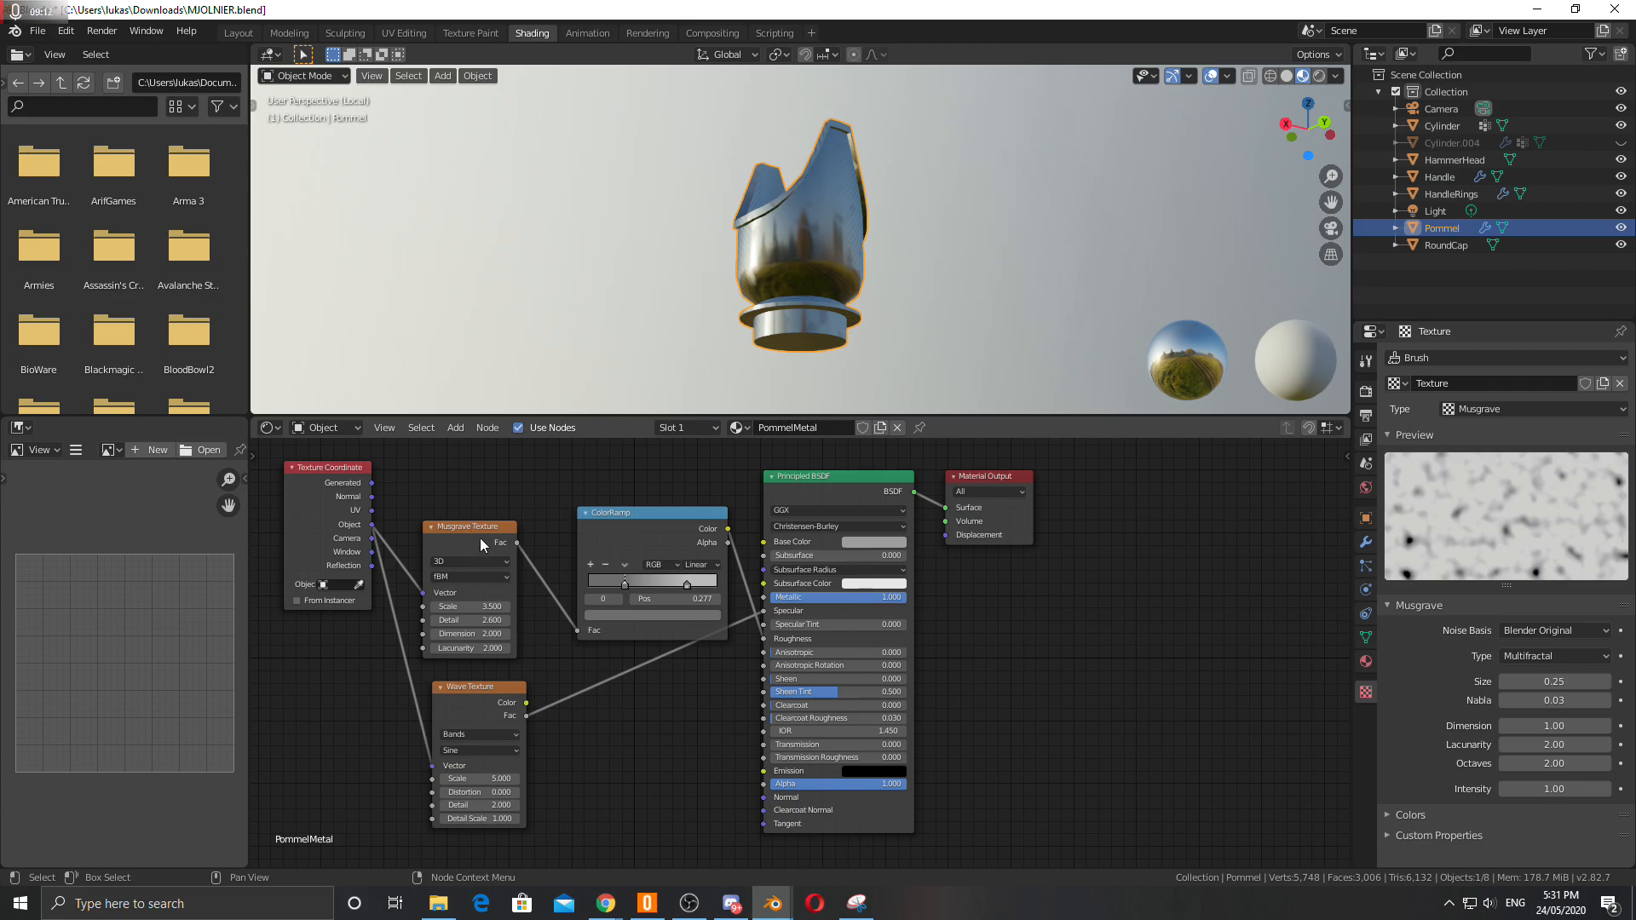
Move the ColorRamp node up and leave local view to examine the pommel on the full hammer.
{"action": "left_click_drag", "start_coordinate": [615, 517], "coordinate": [607, 494]}
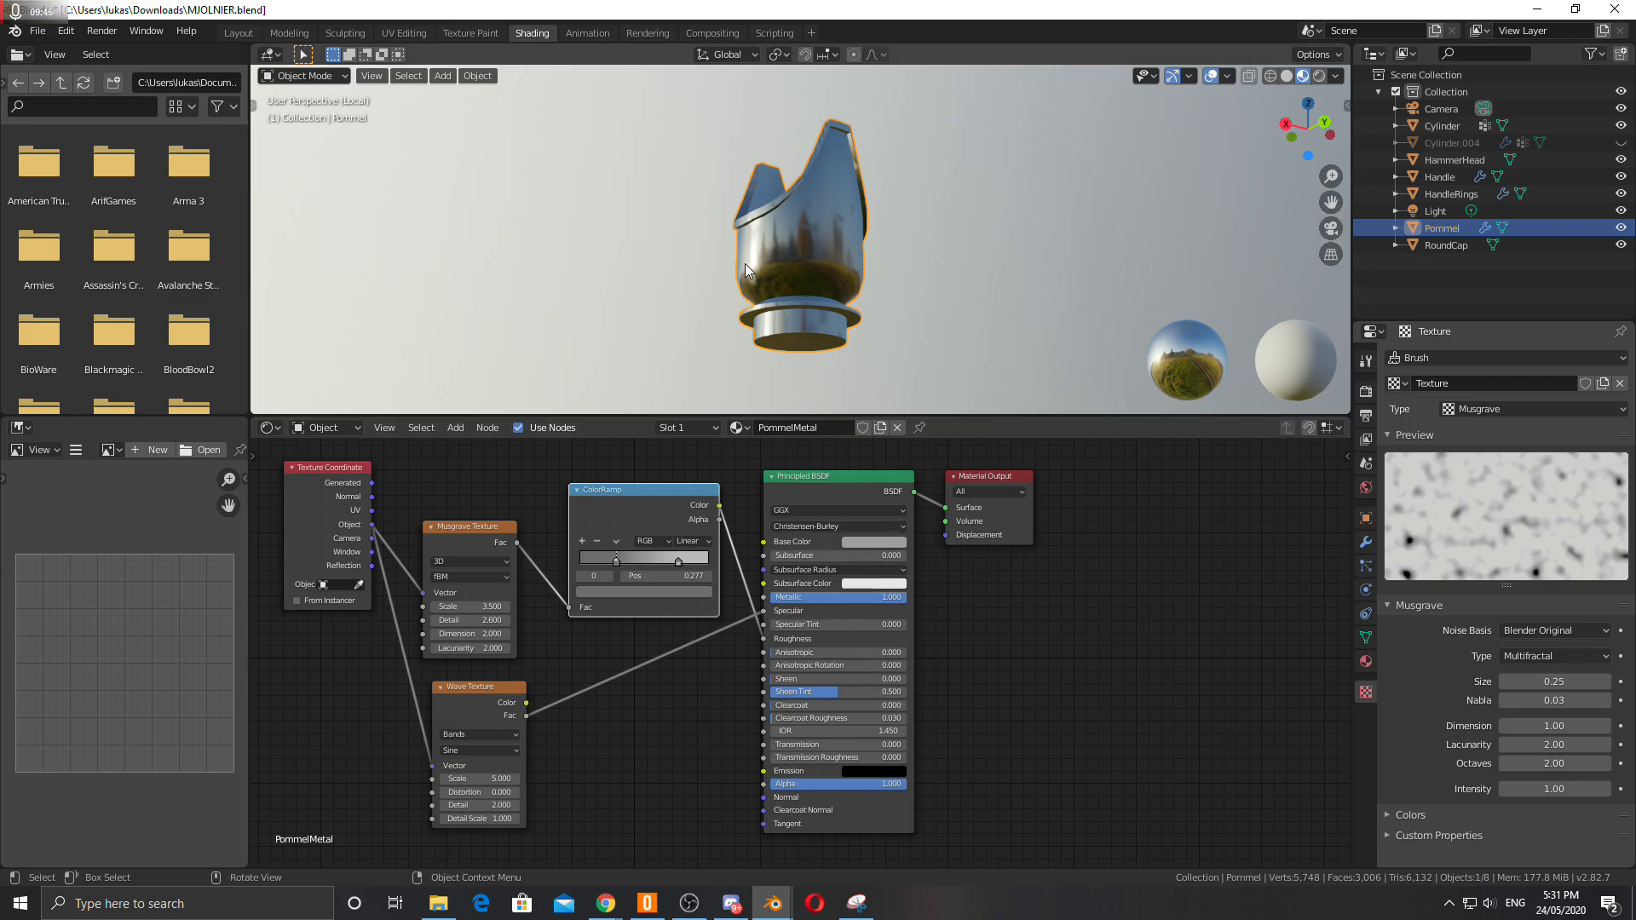
{"action": "key", "text": "KP_Divide"}
{"action": "middle_click_drag", "start_coordinate": [724, 230], "coordinate": [640, 279]}
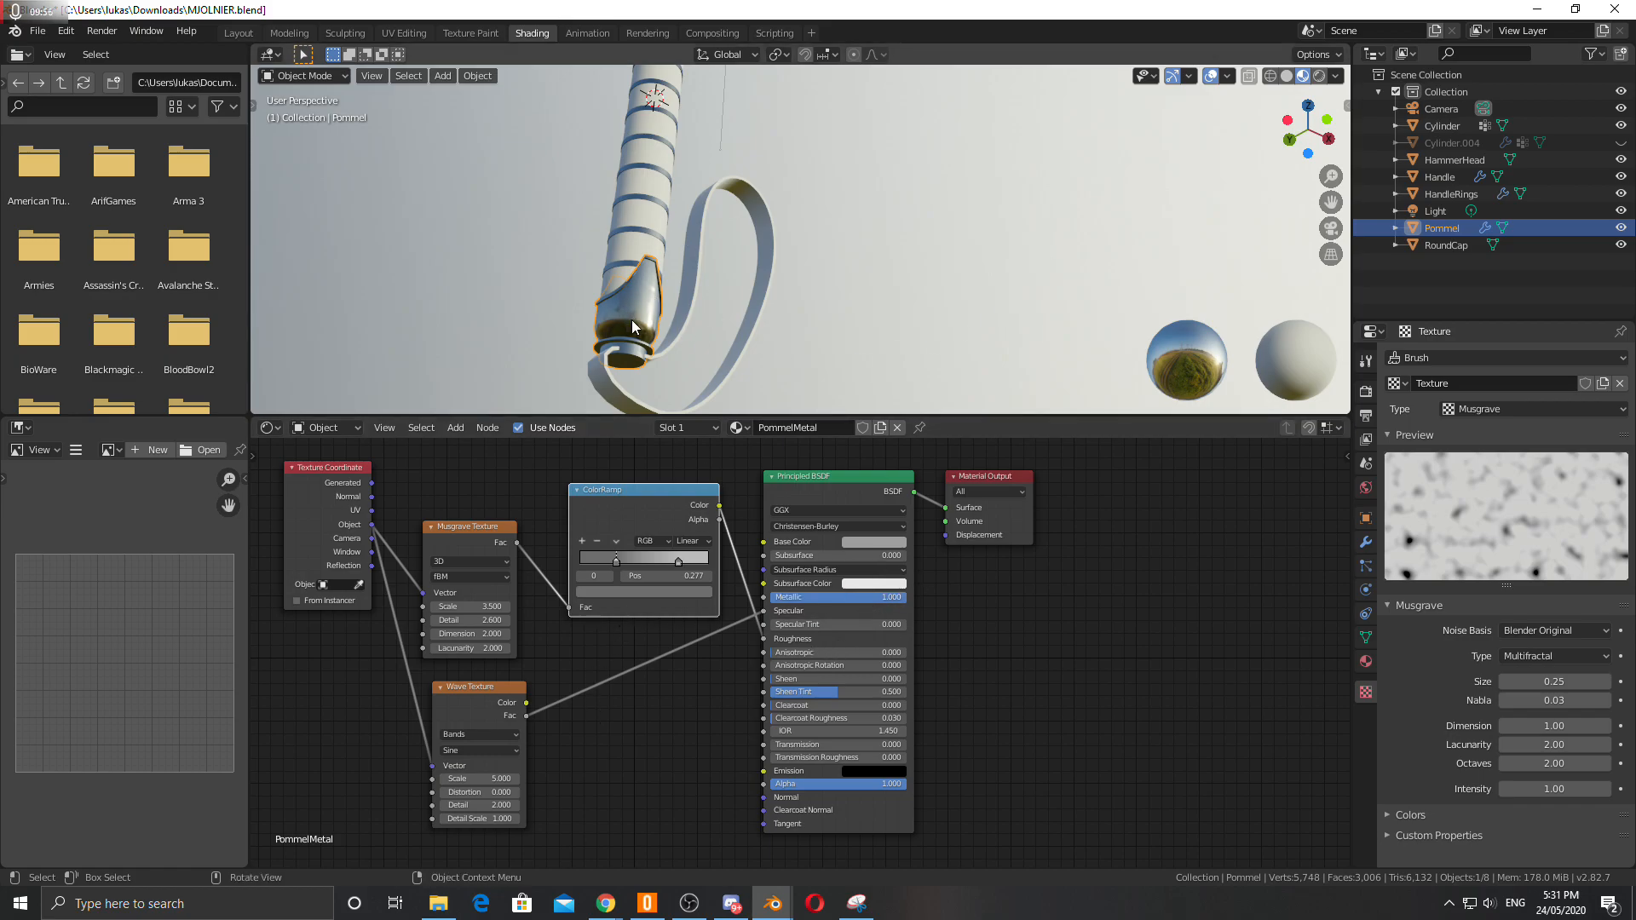
{"action": "scroll", "coordinate": [559, 344], "scroll_direction": "up", "scroll_amount": 4}
{"action": "middle_click_drag", "start_coordinate": [551, 359], "coordinate": [649, 253], "text": "shift"}
{"action": "scroll", "coordinate": [642, 258], "scroll_direction": "up", "scroll_amount": 5}
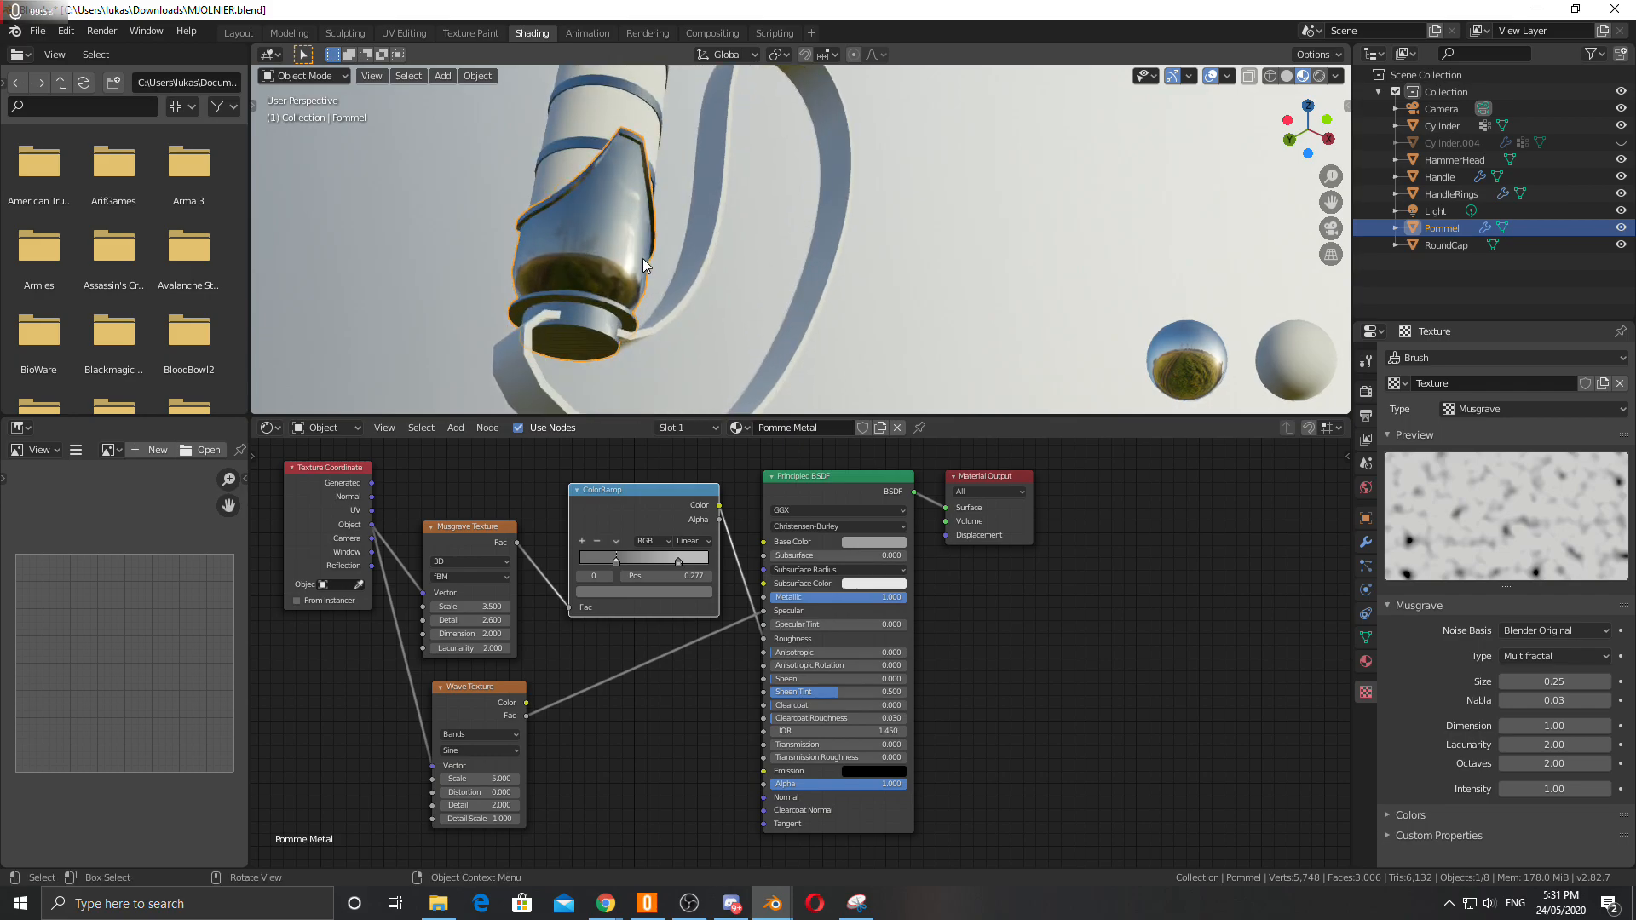
{"action": "scroll", "coordinate": [474, 264], "scroll_direction": "down", "scroll_amount": 6}
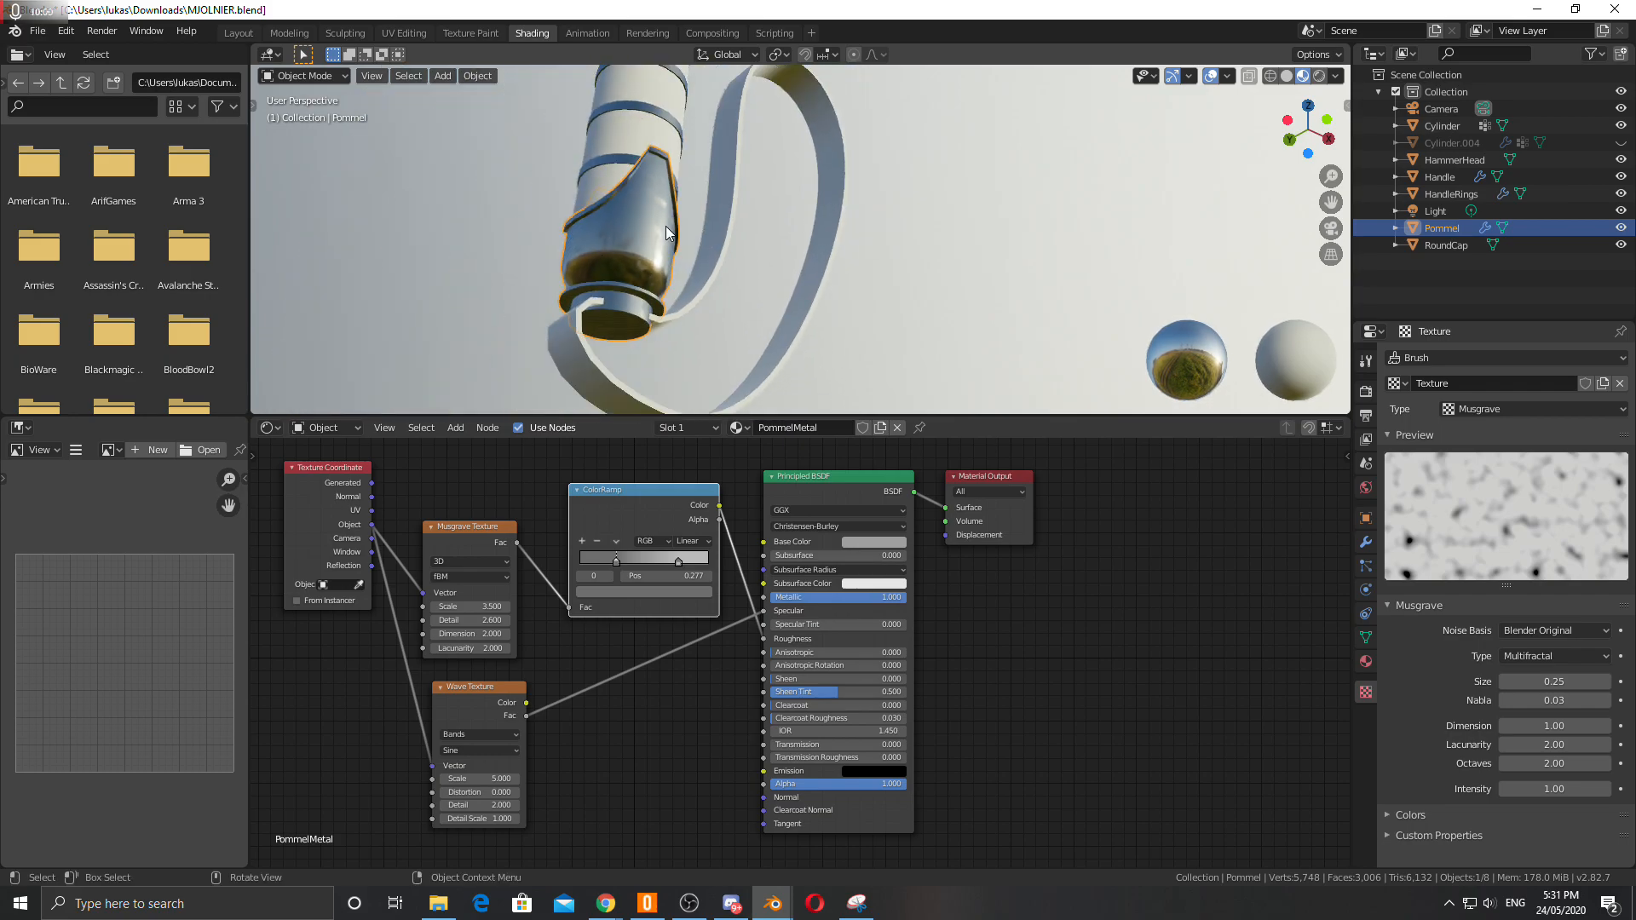
{"action": "mouse_move", "coordinate": [644, 258]}
{"action": "middle_mouse_down"}
{"action": "mouse_move", "coordinate": [750, 226]}
{"action": "mouse_move", "coordinate": [610, 253]}
{"action": "mouse_move", "coordinate": [724, 223]}
{"action": "mouse_move", "coordinate": [731, 258]}
{"action": "mouse_move", "coordinate": [683, 132]}
{"action": "mouse_move", "coordinate": [635, 363]}
{"action": "mouse_move", "coordinate": [662, 189]}
{"action": "middle_mouse_up"}
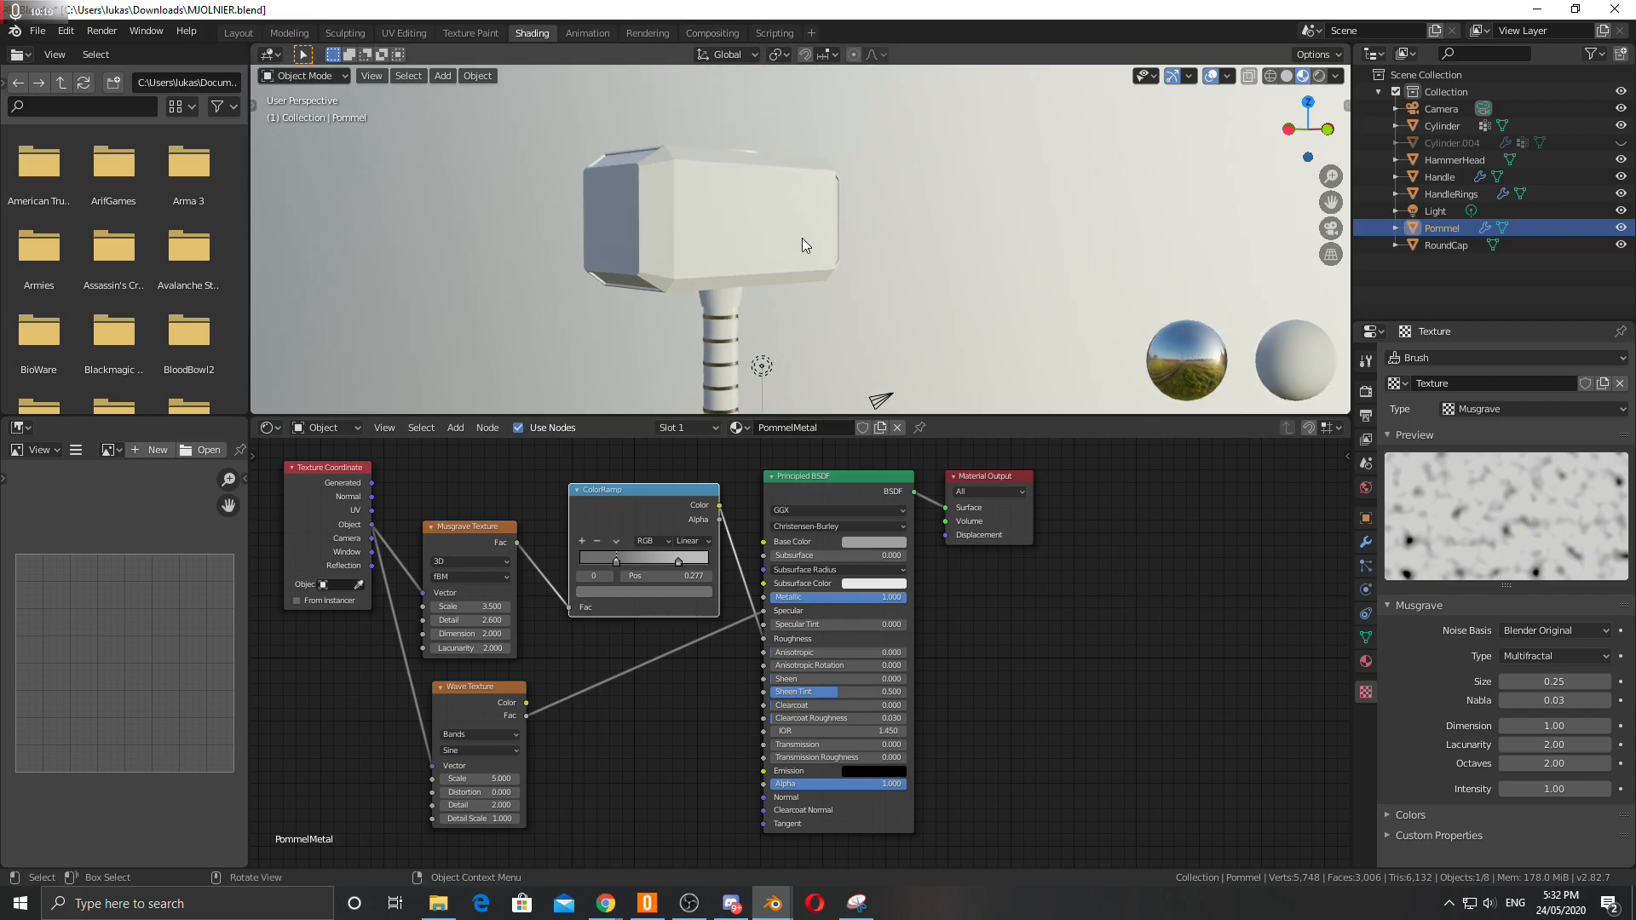